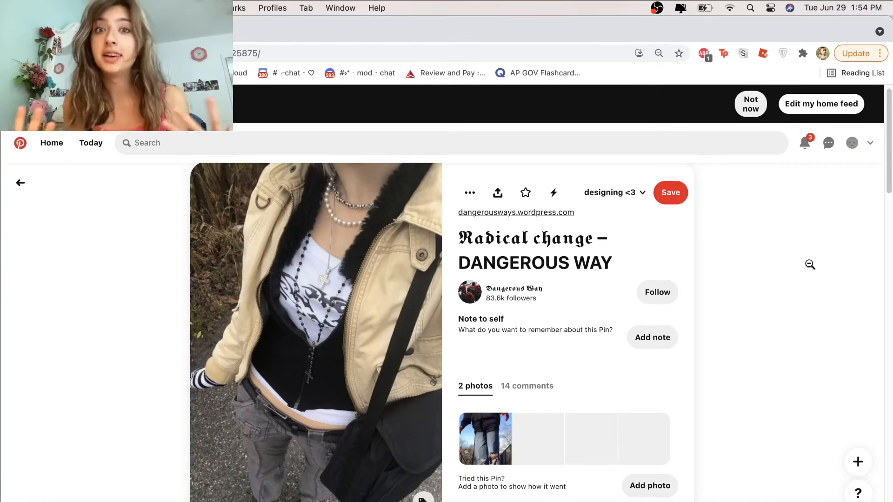
- Look over the full outfit photo in the Pinterest pin
scroll(624, 233, "down", 2)
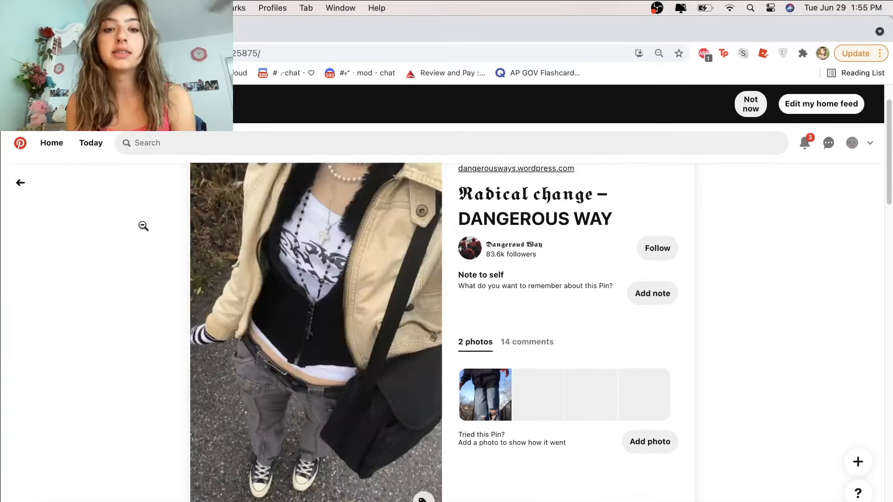
mouse_move(255, 328)
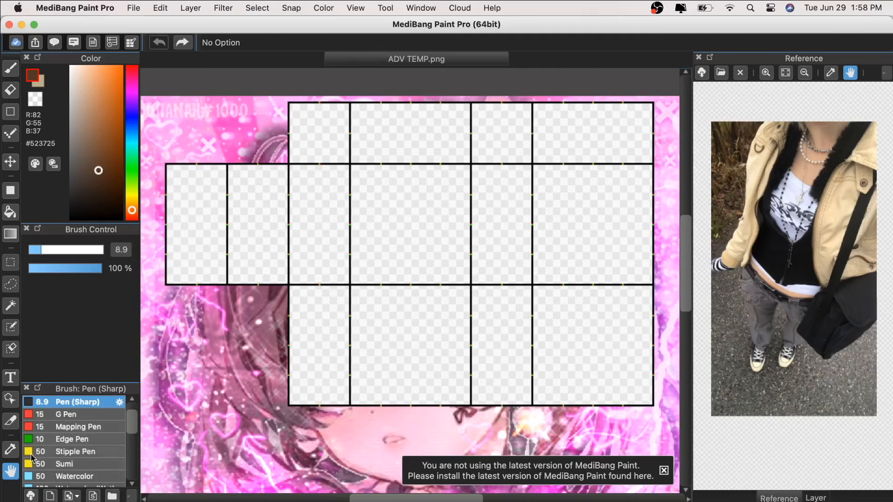
scroll(377, 301, "down", 3)
key("super+plus")
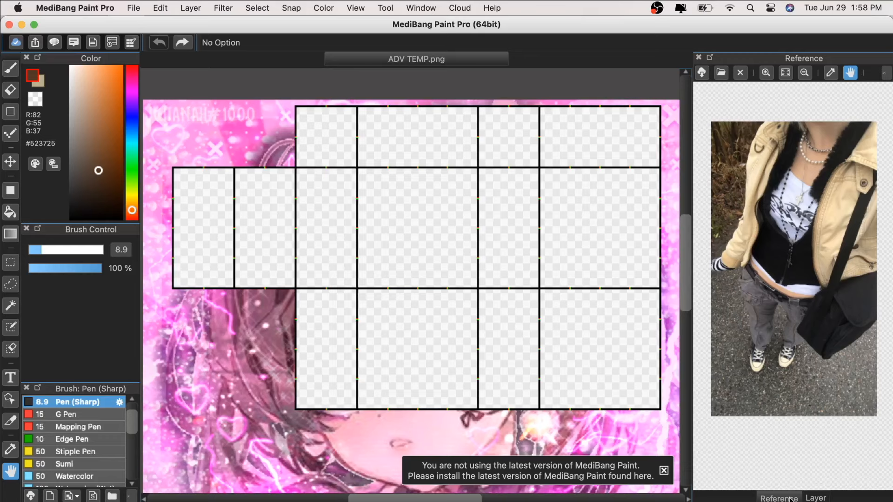
left_click(413, 4)
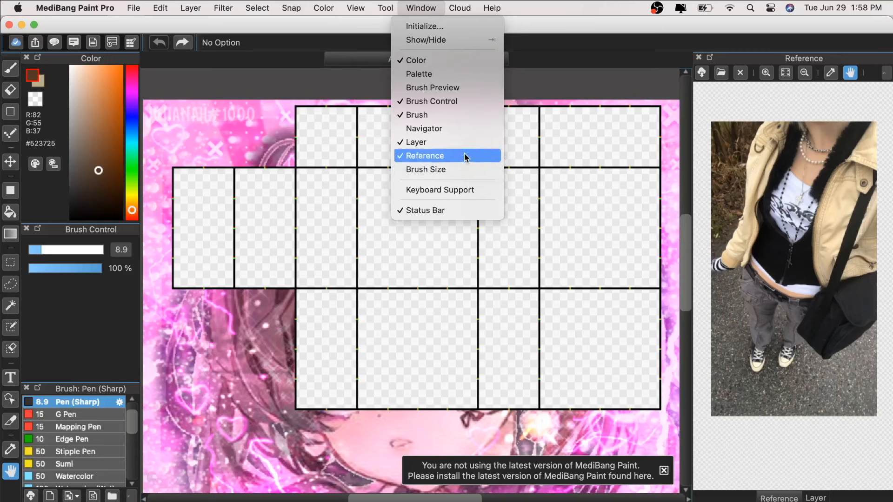
left_click(728, 53)
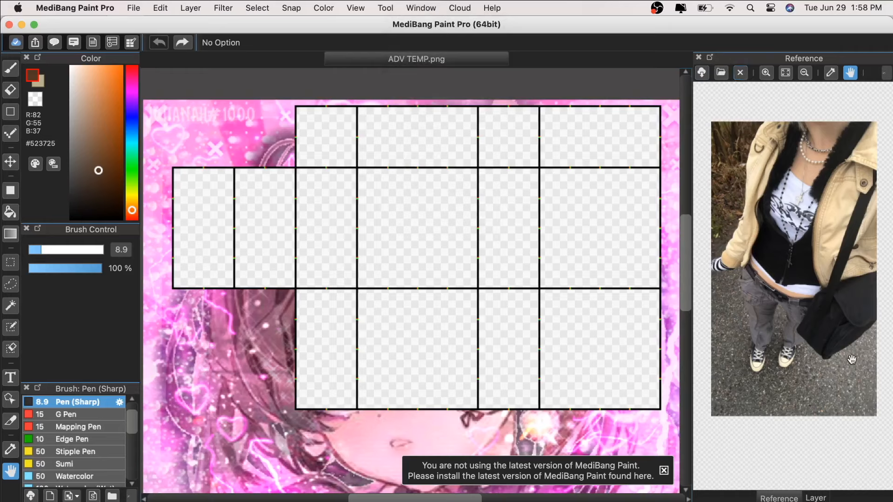
left_click(815, 498)
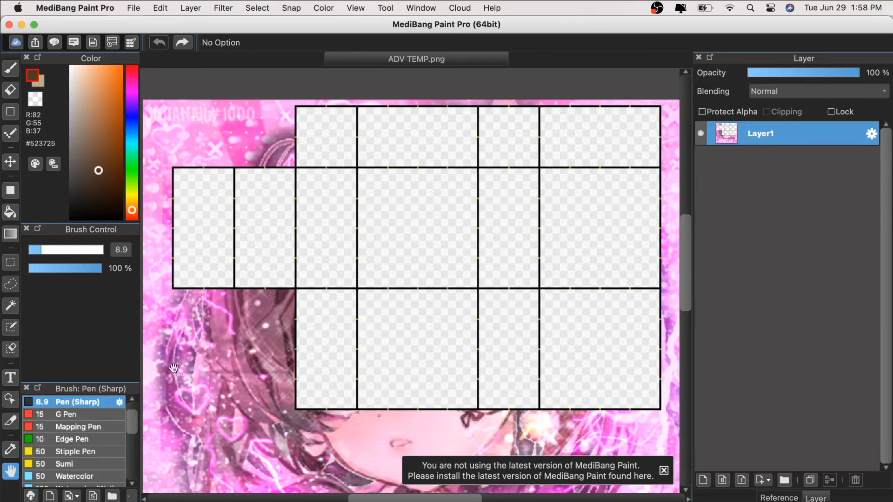
scroll(329, 275, "up", 2)
left_click(769, 497)
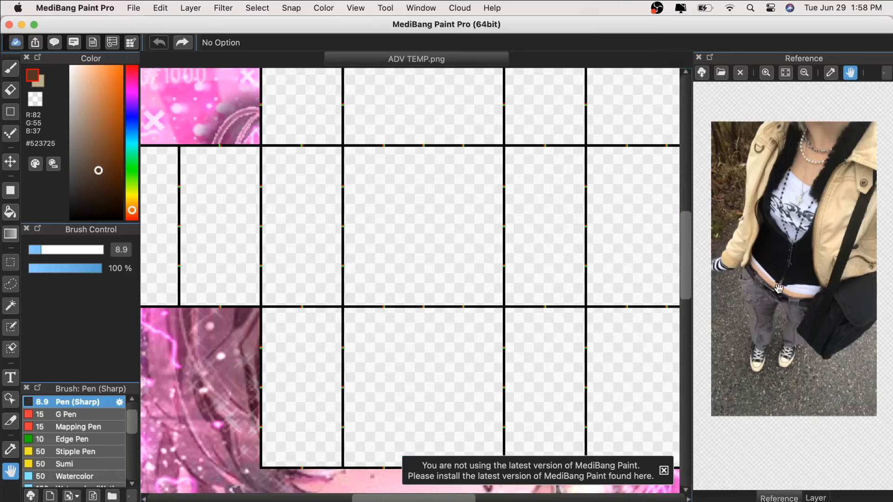
- Add a new layer beneath Layer1, lock the template on Layer1, and make Layer2 the active layer
scroll(663, 257, "up", 3)
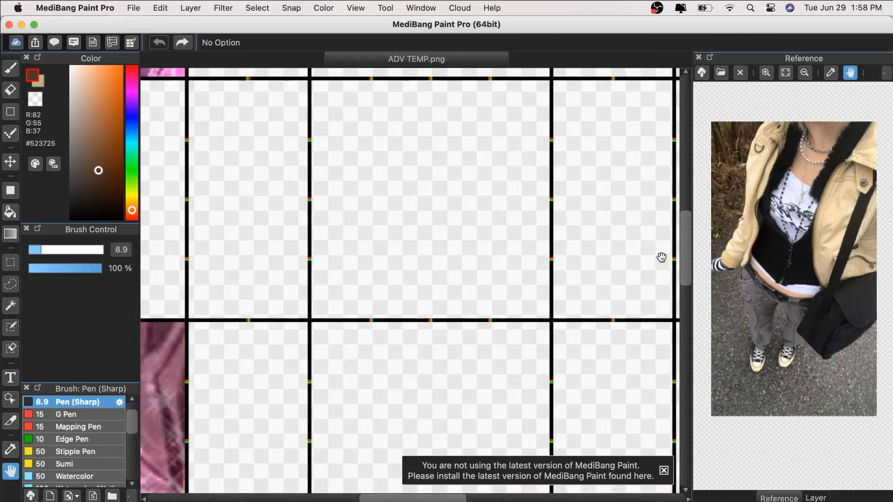
scroll(279, 386, "up", 2)
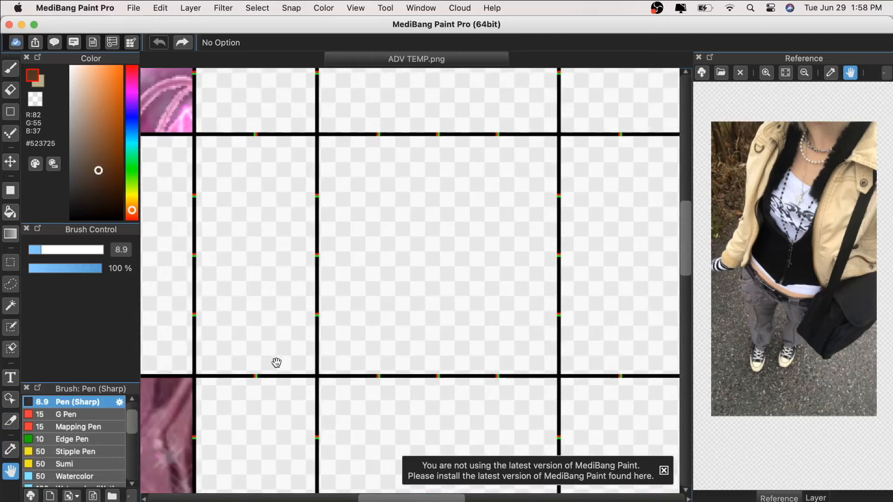
left_click(819, 497)
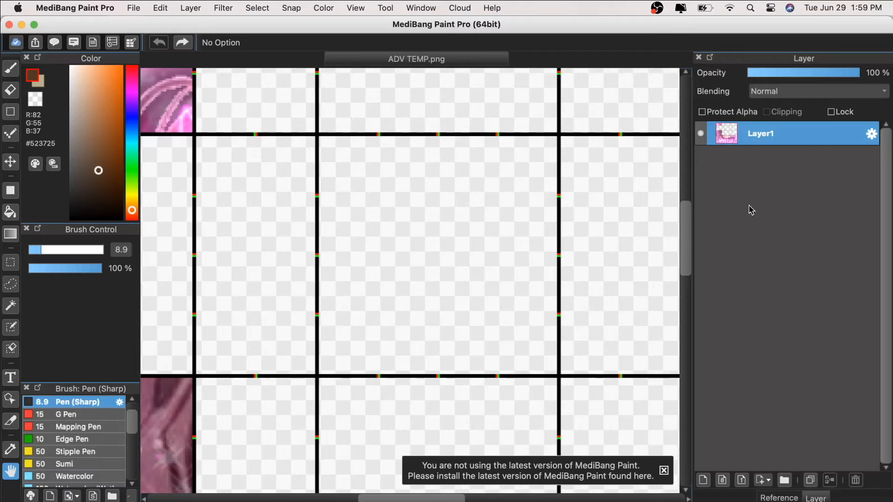
left_click(703, 480)
left_click_drag(772, 155, 767, 138)
left_click(766, 144)
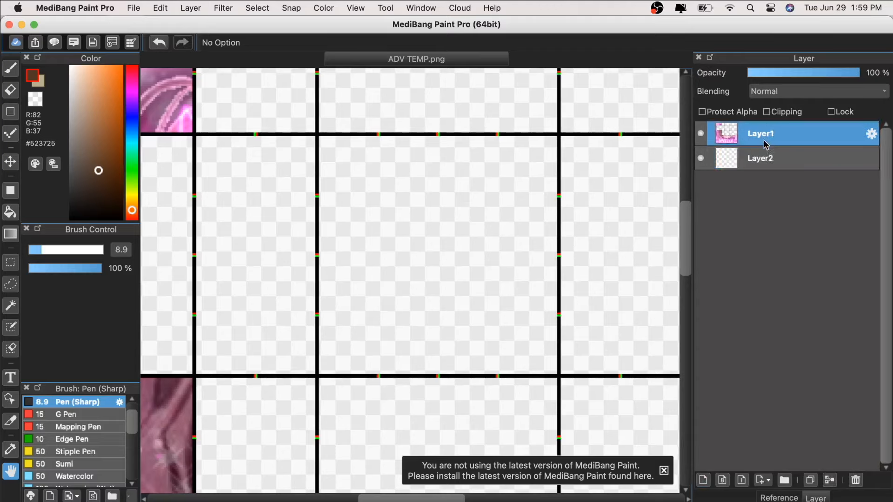
left_click(835, 115)
left_click(824, 153)
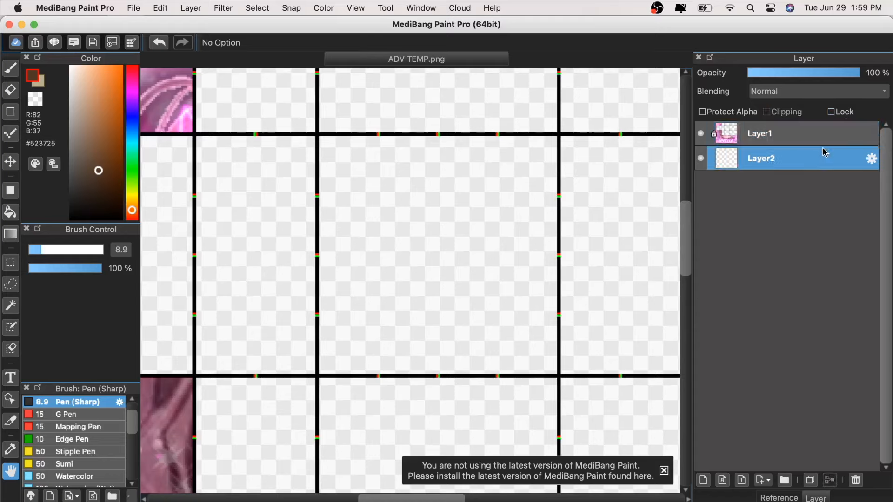
- Set up the Pencil brush at size 1 with pure black (#000000)
left_click(71, 217)
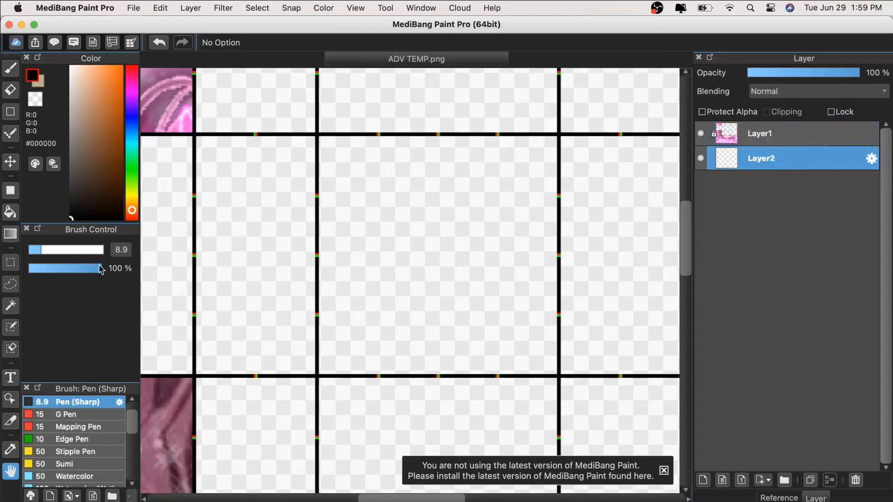
scroll(93, 416, "up", 2)
left_click(70, 401)
double_click(122, 250)
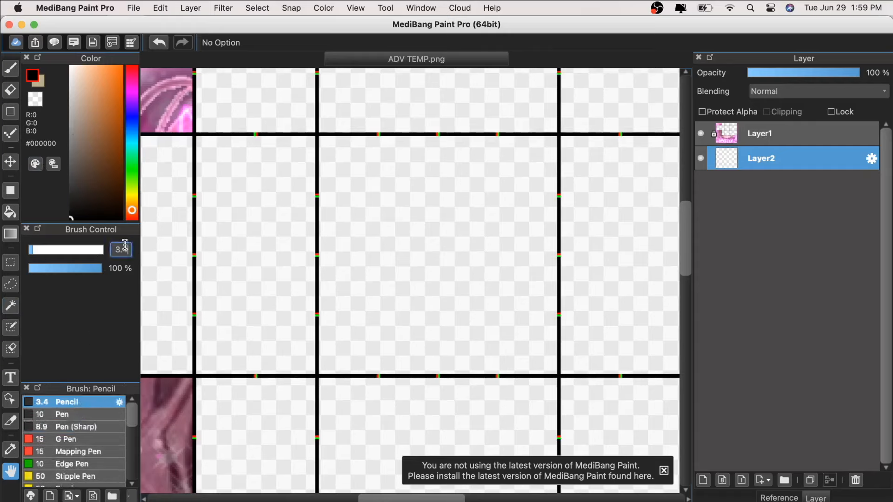
type("10")
left_click(129, 250)
key("BackSpace")
scroll(425, 229, "up", 3)
key("b")
scroll(343, 201, "up", 1)
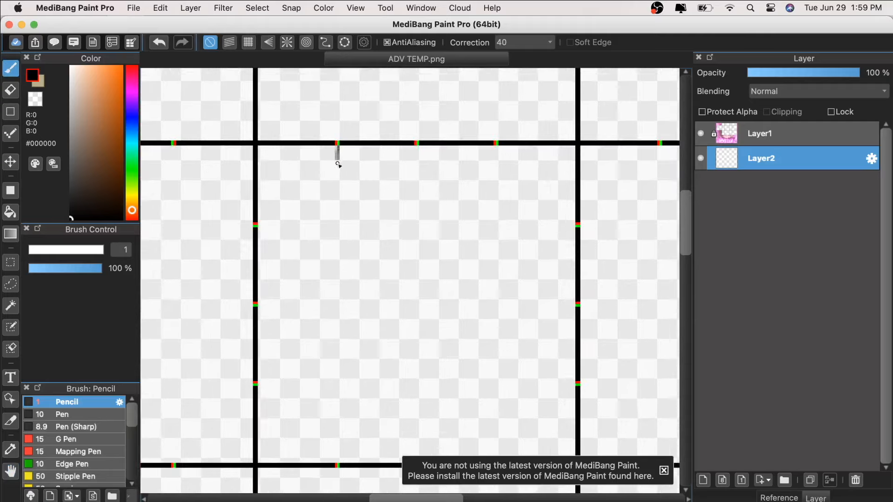
- Sketch one half of a scooped neckline on the torso front panel, curving from its upper edge to the panel's middle
left_click_drag(358, 216, 363, 223)
key("super+z")
mouse_move(340, 157)
left_mouse_down()
mouse_move(345, 212)
mouse_move(367, 250)
mouse_move(421, 278)
left_mouse_up()
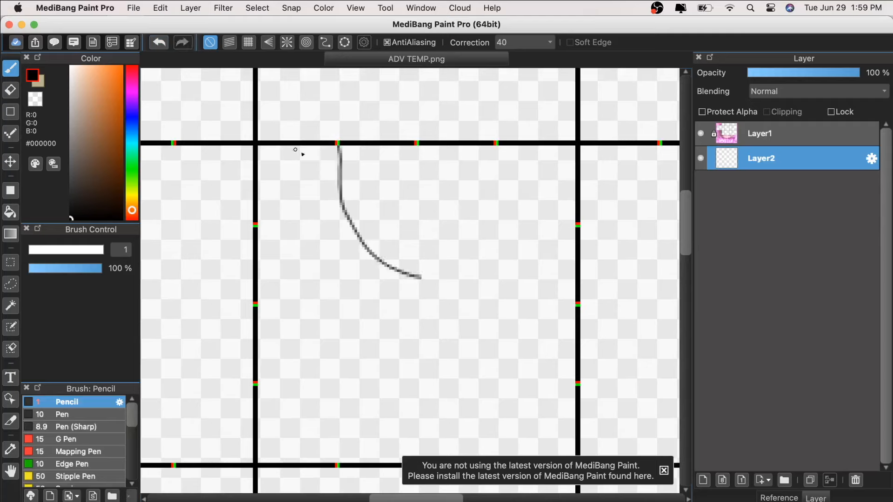
- Show the outfit reference photo and draw half of the pointed hem on the front panel with two straight segments
left_click(779, 498)
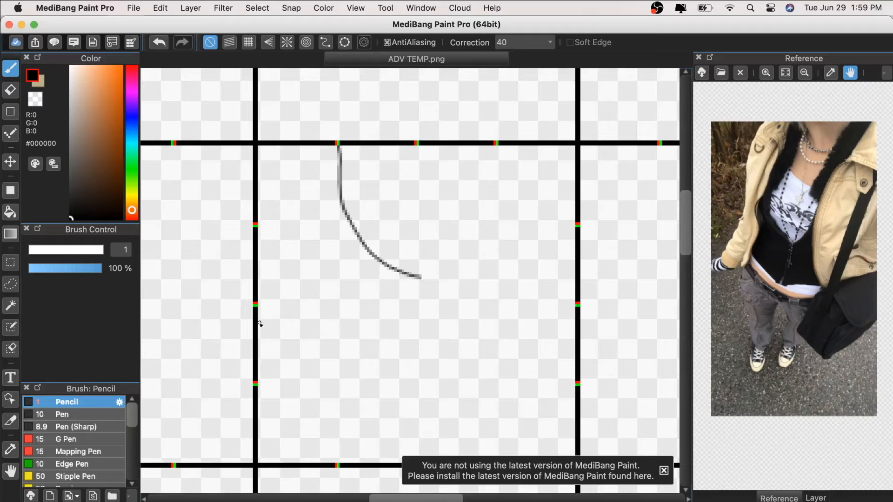
mouse_move(258, 329)
left_mouse_down()
mouse_move(332, 365)
mouse_move(367, 365)
left_mouse_up()
left_click(256, 312)
left_click(344, 341, "shift")
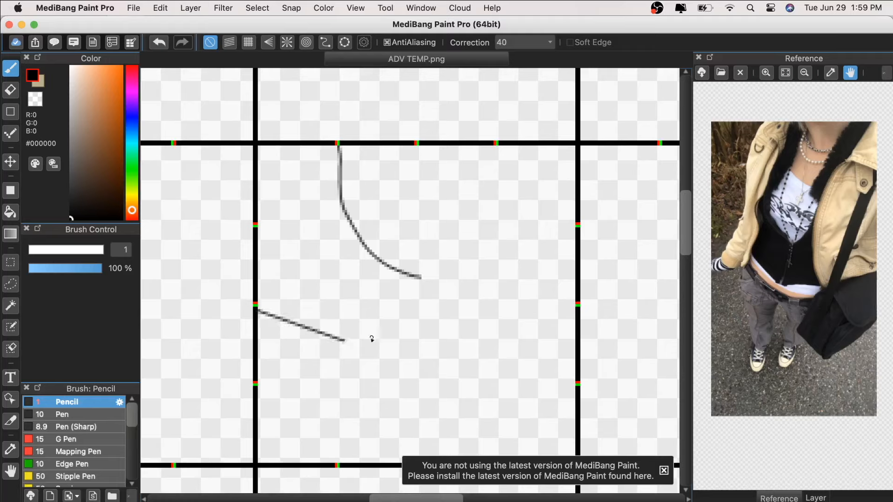
left_click(424, 319, "shift")
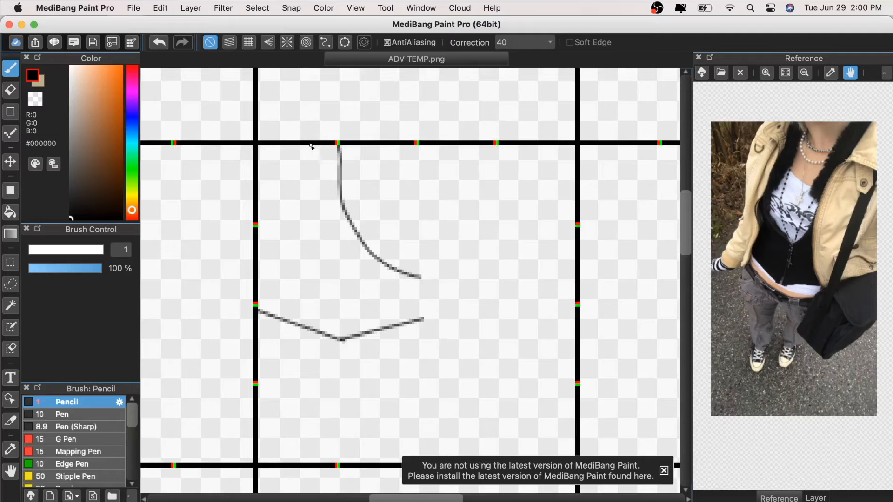
- Draw the armhole curve beside the neckline, from the front panel's upper edge to its side edge
mouse_move(312, 162)
left_mouse_down()
mouse_move(296, 236)
mouse_move(292, 229)
mouse_move(315, 206)
mouse_move(316, 161)
mouse_move(310, 189)
left_mouse_up()
key("super+z")
key("super+z")
key("super+z")
mouse_move(315, 145)
left_mouse_down()
mouse_move(312, 213)
mouse_move(257, 226)
left_mouse_up()
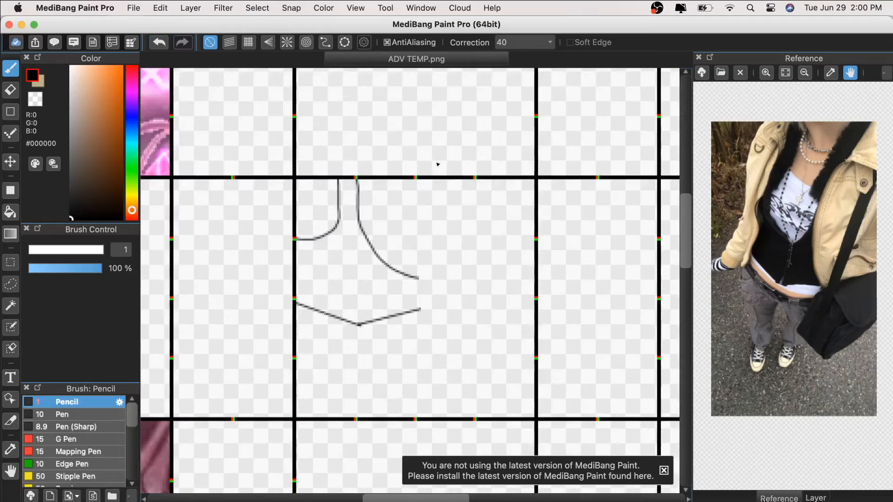
- Erase the upper part of the neckline stroke and redraw it as a straight vertical line using the horizontal-vertical grid snap
left_click(10, 90)
left_click_drag(349, 145, 340, 190)
left_click(15, 68)
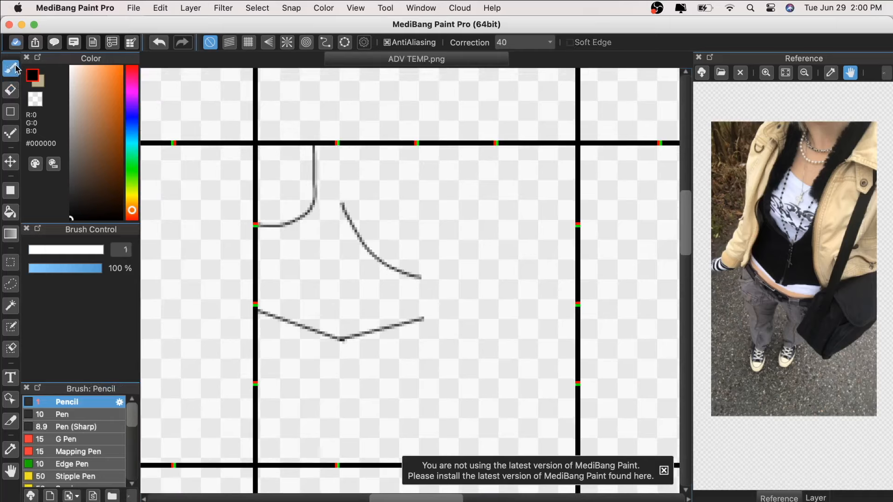
left_click(249, 42)
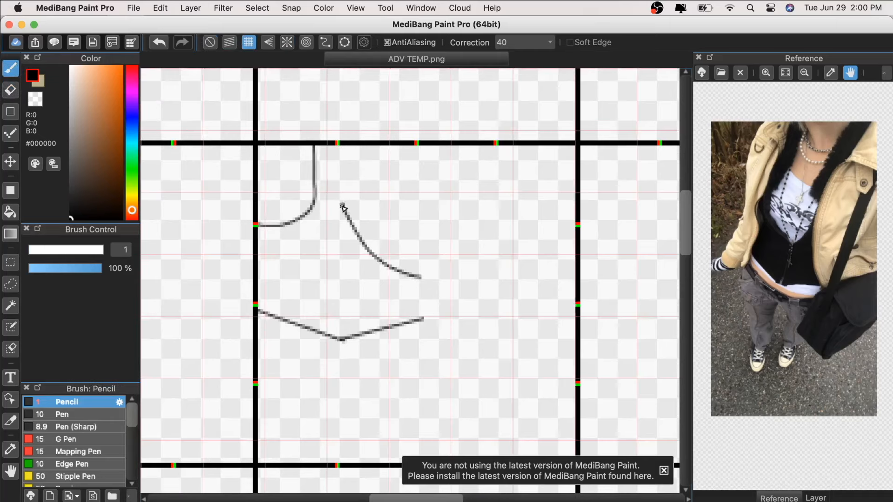
left_click_drag(341, 204, 348, 146)
scroll(351, 145, "down", 3)
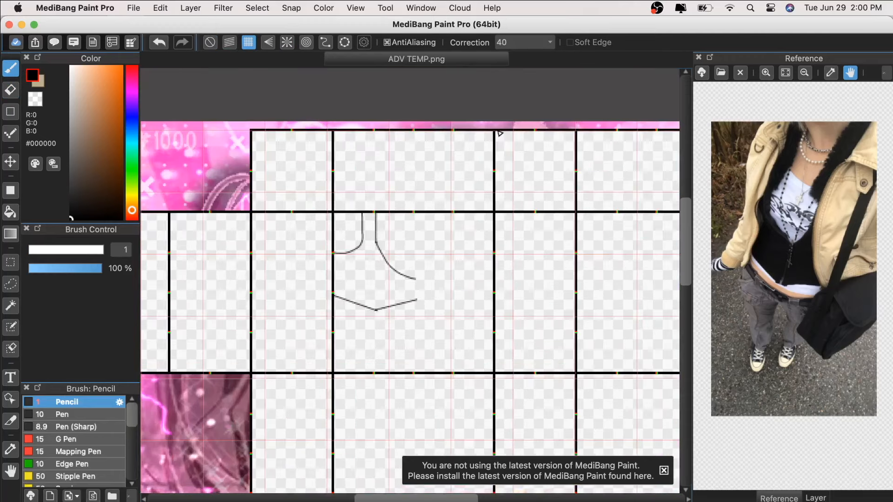
scroll(499, 134, "up", 3)
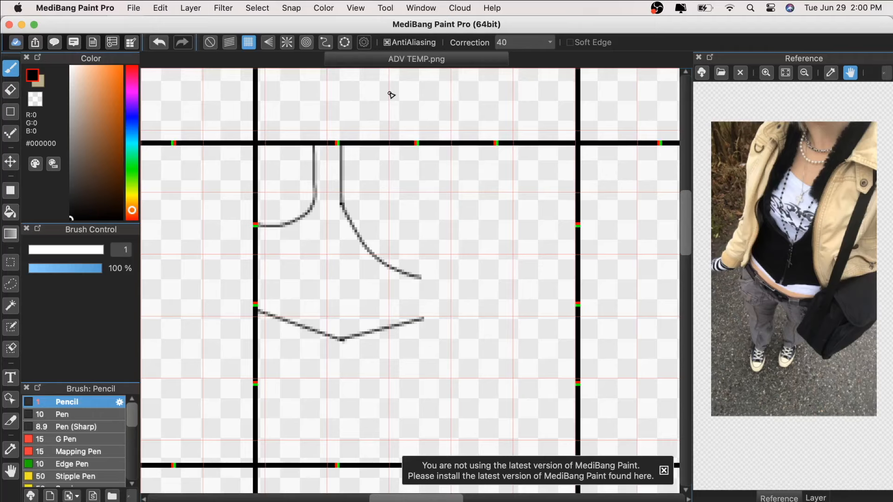
- Extend the armhole line and the hem line horizontally across the side panel next to the torso front
key("super+minus")
left_click(11, 471)
left_click_drag(278, 392, 395, 411)
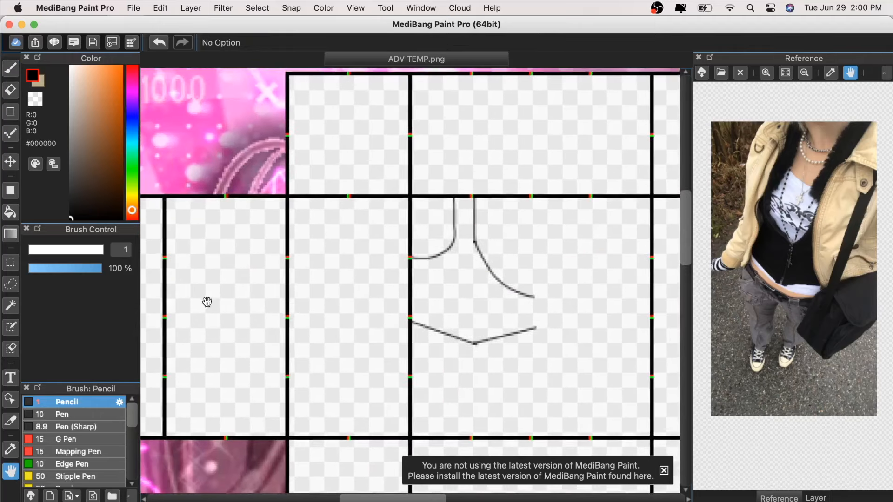
left_click(10, 68)
key("super+plus")
left_click_drag(413, 251, 255, 251)
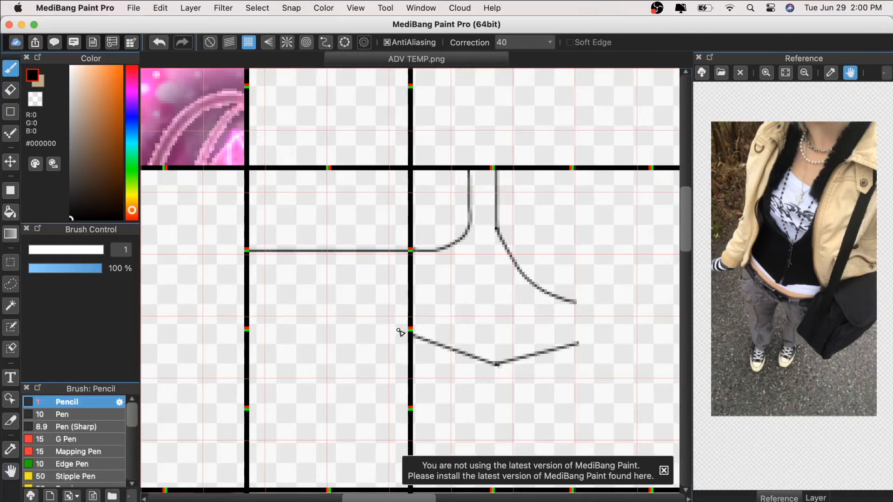
left_click_drag(413, 335, 259, 335)
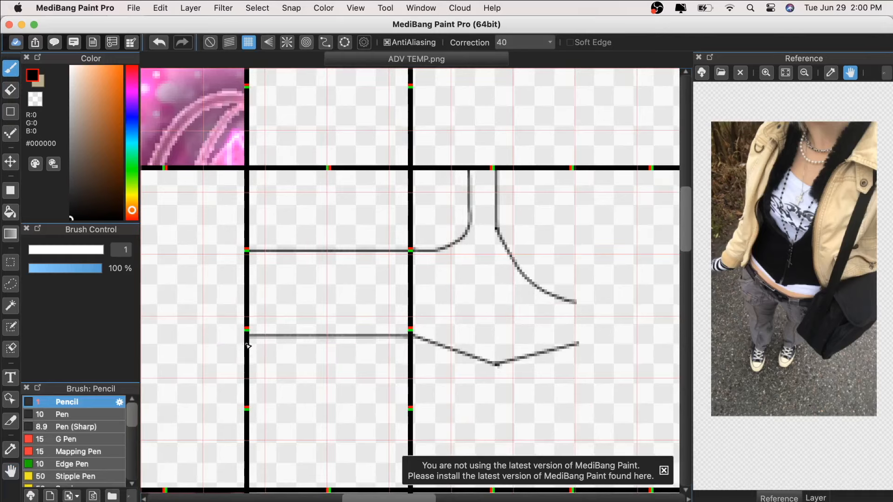
- Extend both strap lines straight up through the panel above the torso front
key("super+minus")
key("super+plus")
mouse_move(446, 302)
left_mouse_down()
mouse_move(315, 320)
mouse_move(312, 285)
mouse_move(254, 262)
mouse_move(248, 81)
left_mouse_up()
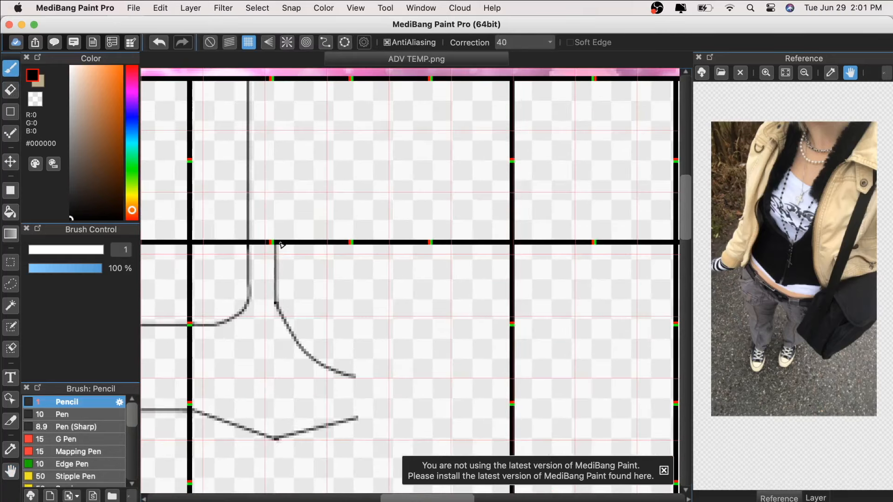
left_click_drag(277, 252, 276, 162)
left_click(159, 43)
left_click_drag(277, 251, 277, 81)
- Duplicate Layer2, which holds the half outline of the top
key("super+minus")
key("super+minus")
key("super+plus")
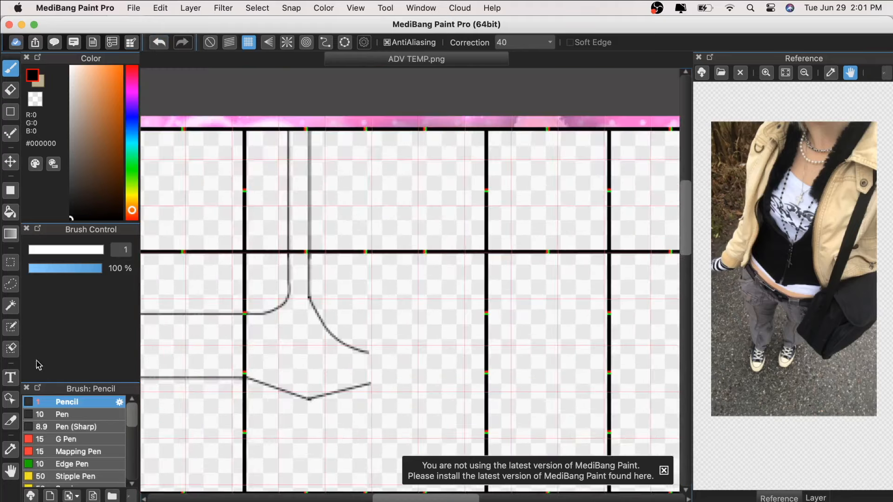
left_click(14, 475)
left_click_drag(337, 209, 379, 159)
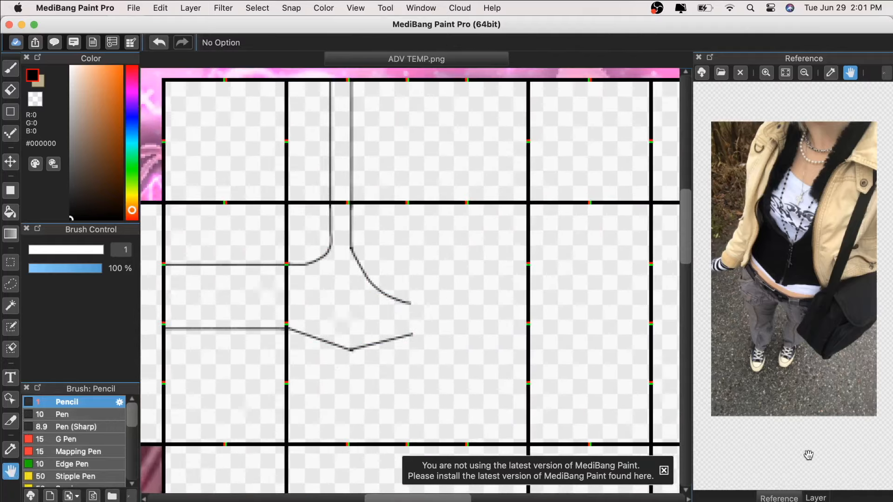
left_click(817, 498)
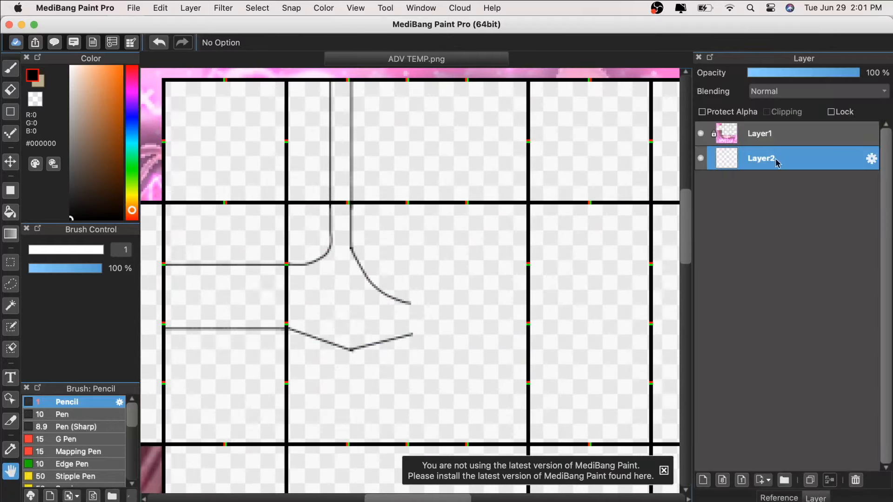
left_click(11, 67)
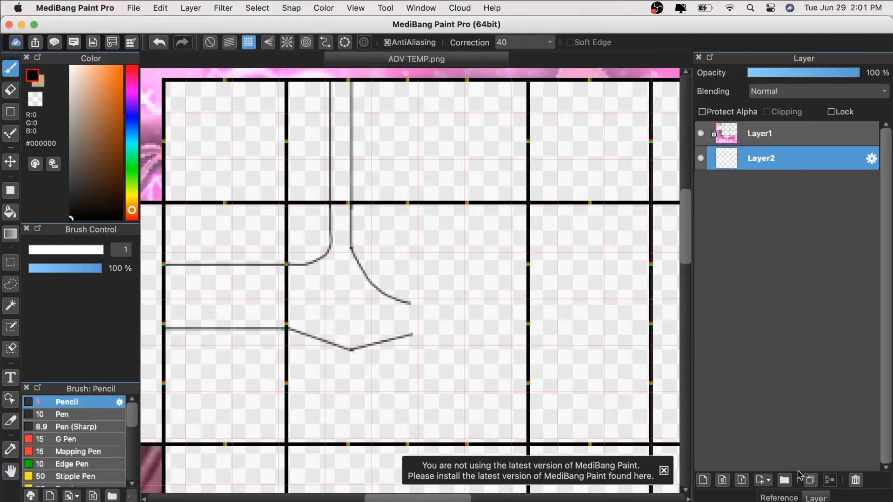
left_click(811, 482)
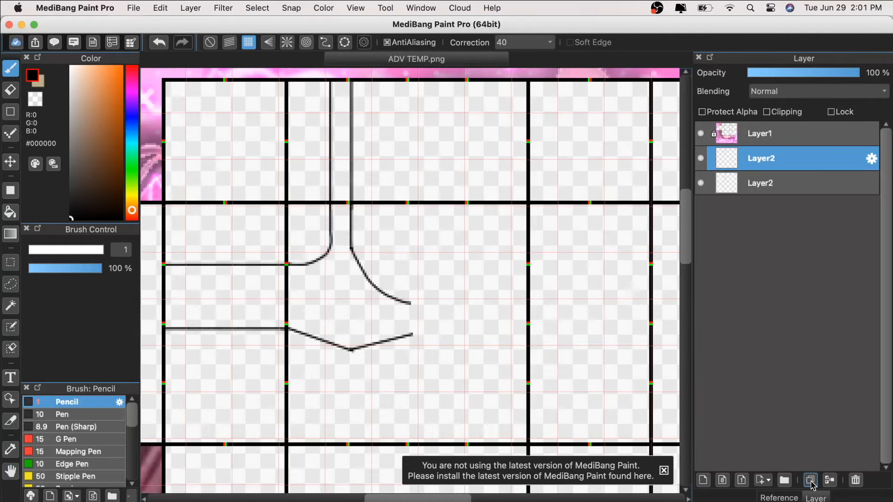
- Flip the duplicated half outline horizontally and align it with the original at the centre of the torso front
left_click(12, 164)
left_click_drag(279, 290, 507, 329)
key("super+t")
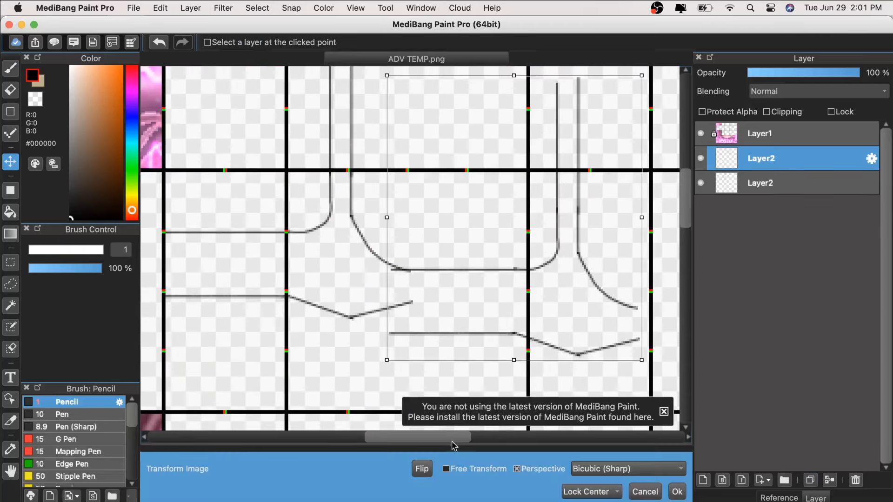
left_click(422, 469)
mouse_move(457, 305)
left_mouse_down()
mouse_move(487, 261)
mouse_move(475, 268)
left_mouse_up()
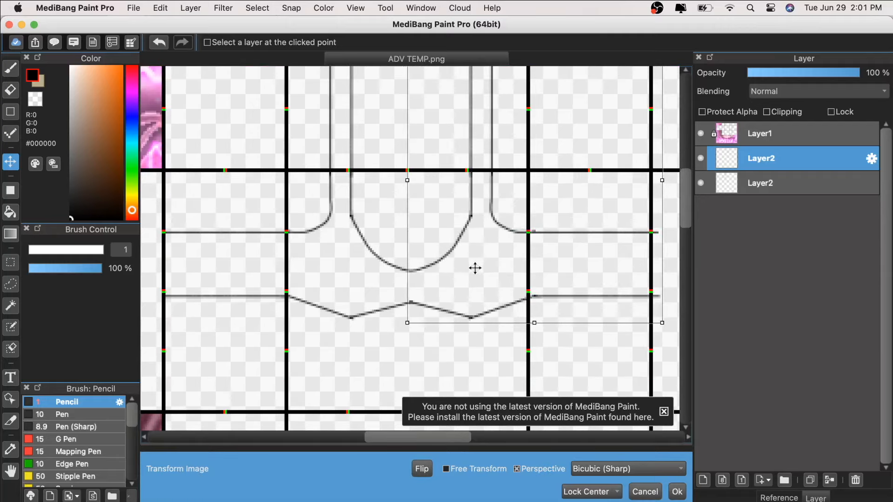
left_click(674, 493)
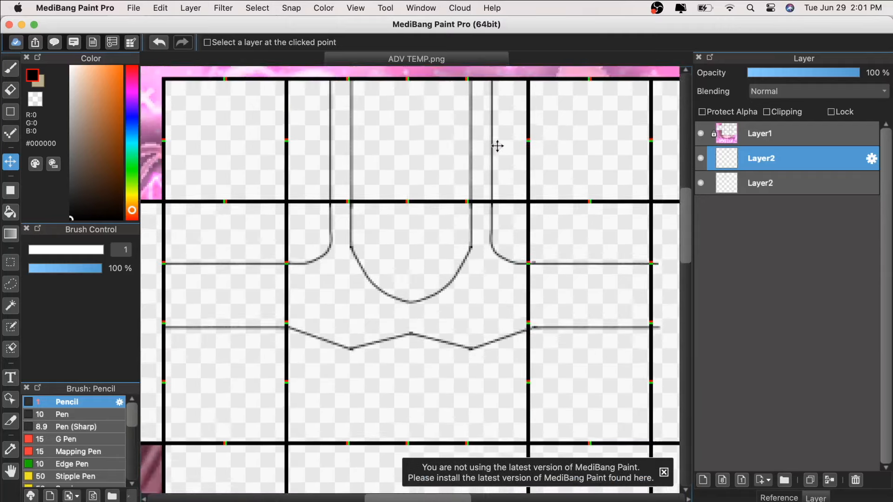
scroll(497, 143, "down", 3)
scroll(492, 134, "up", 3)
left_click(10, 472)
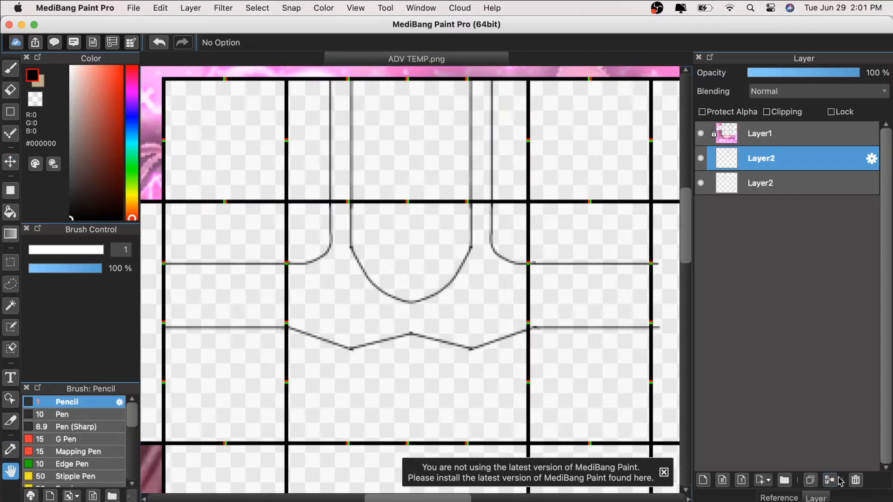
- Merge the two outline layers into Layer2 and move the complete top outline slightly down
left_click(840, 480)
left_click(11, 162)
left_click_drag(409, 348, 409, 364)
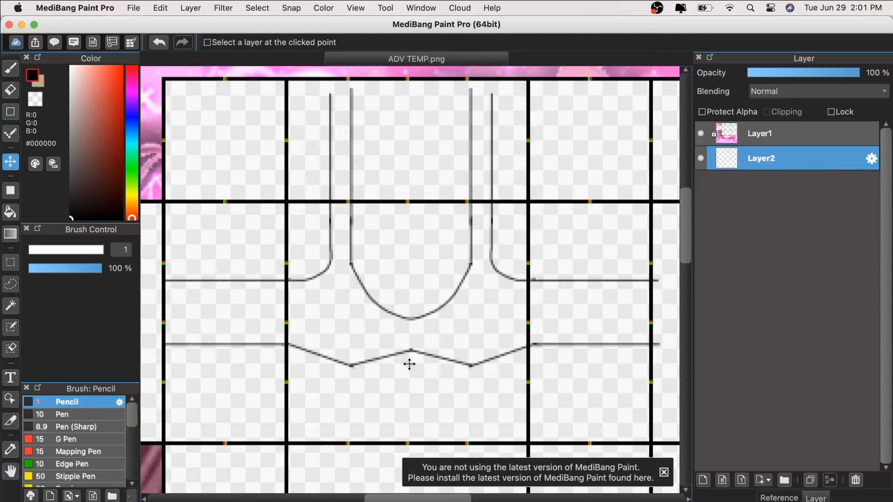
- Extend the strap lines straight up to the upper edge of the panel above the torso front
scroll(409, 365, "down", 2)
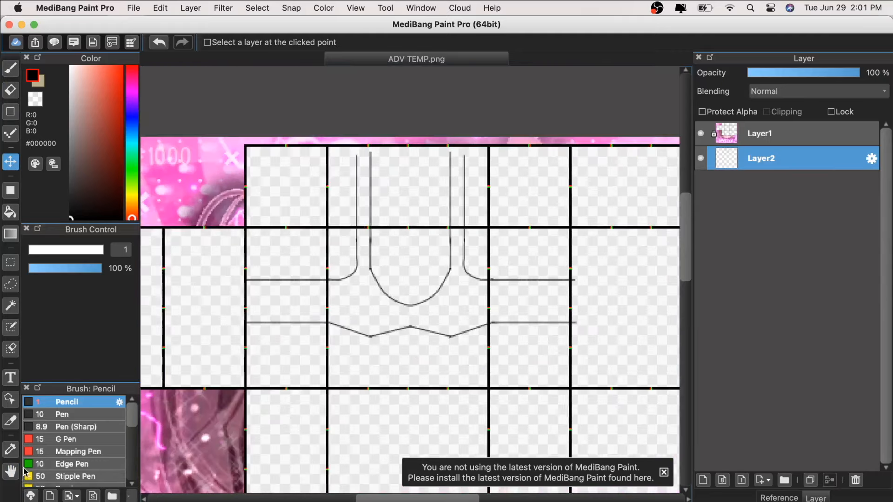
left_click(11, 471)
scroll(289, 287, "up", 4)
left_click(10, 67)
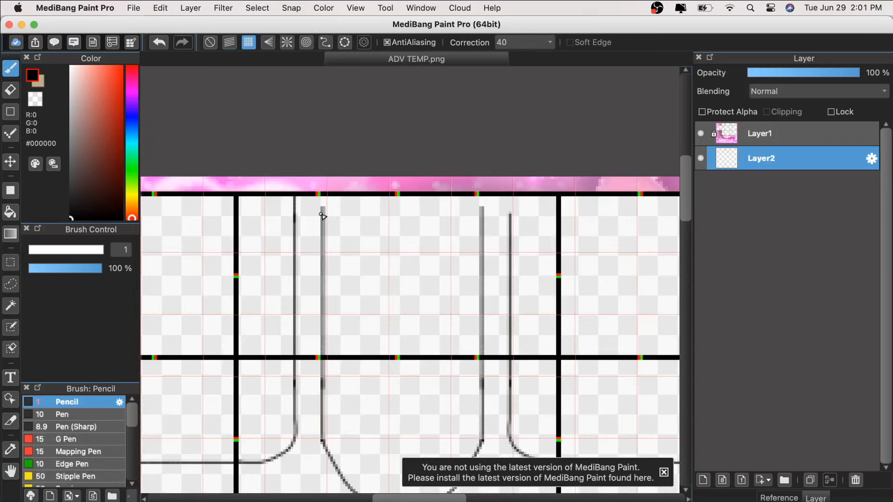
left_click_drag(323, 215, 322, 190)
left_click_drag(483, 226, 483, 182)
left_click_drag(510, 227, 514, 179)
scroll(441, 249, "down", 2)
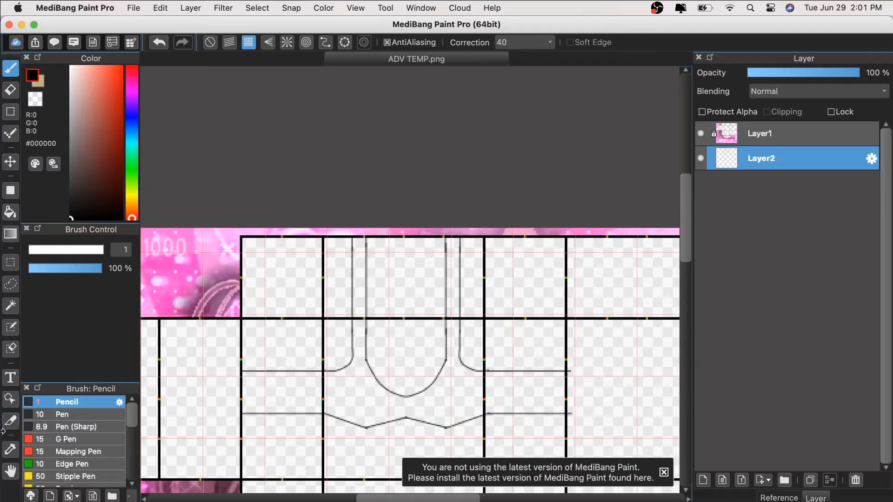
- Extend the armhole line and the hem line horizontally across the torso back panel to its outer edge
left_click(10, 472)
left_click_drag(382, 354, 285, 279)
left_click_drag(460, 293, 340, 293)
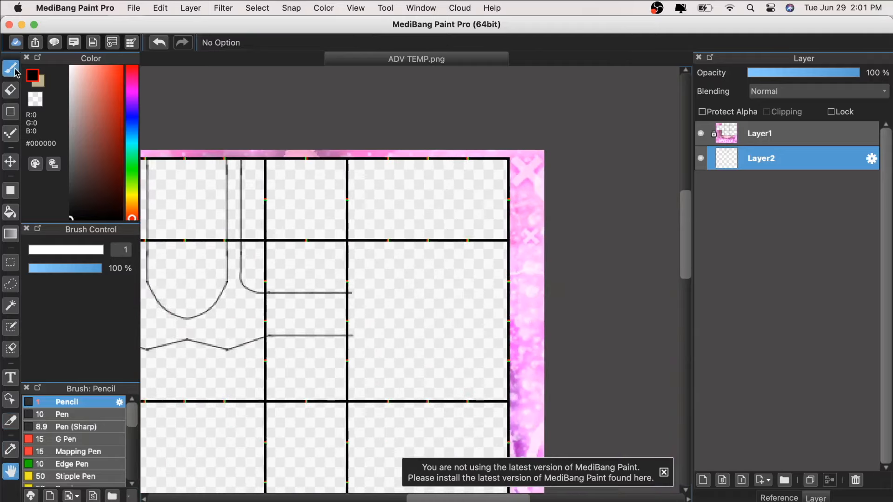
key("super+plus")
left_click_drag(163, 433, 98, 431)
key("super+plus")
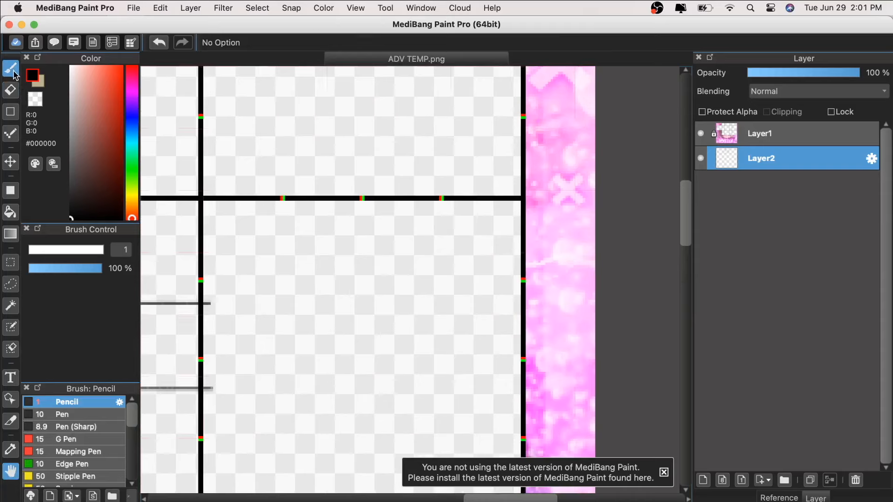
left_click(14, 73)
left_click_drag(203, 305, 582, 334)
left_click_drag(203, 391, 547, 418)
key("super+minus")
key("super+minus")
- Select the strap lines in the panel above the torso front and copy and paste them onto a new layer
left_click(10, 471)
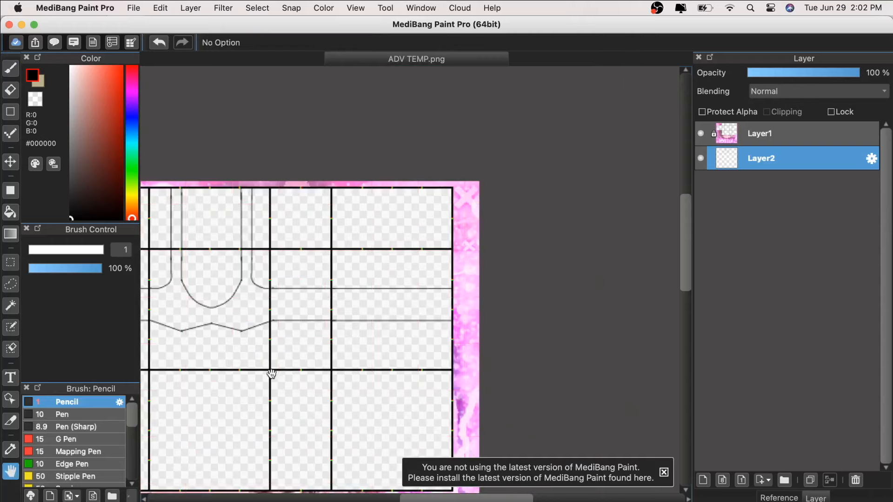
key("super+plus")
key("super+plus")
key("super+plus")
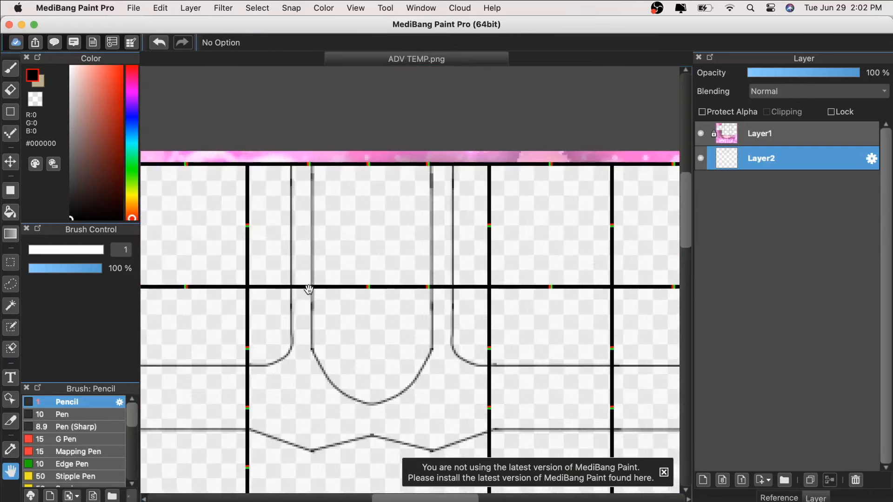
key("super+plus")
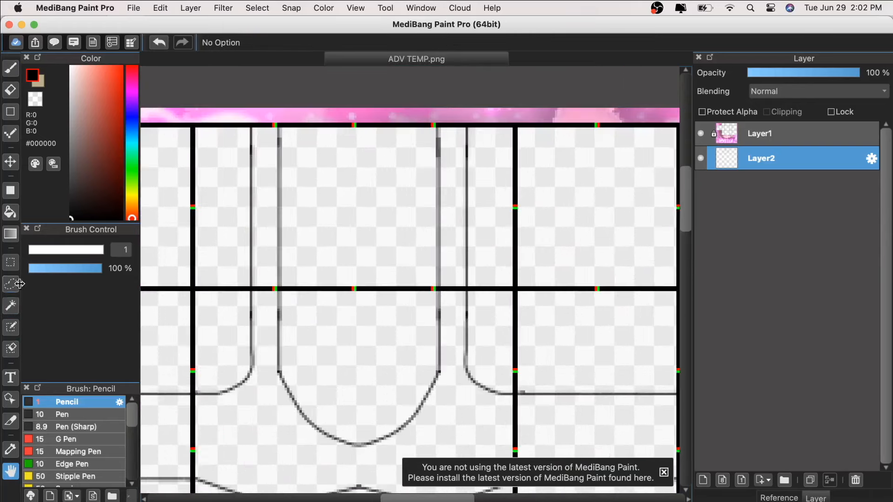
left_click(10, 263)
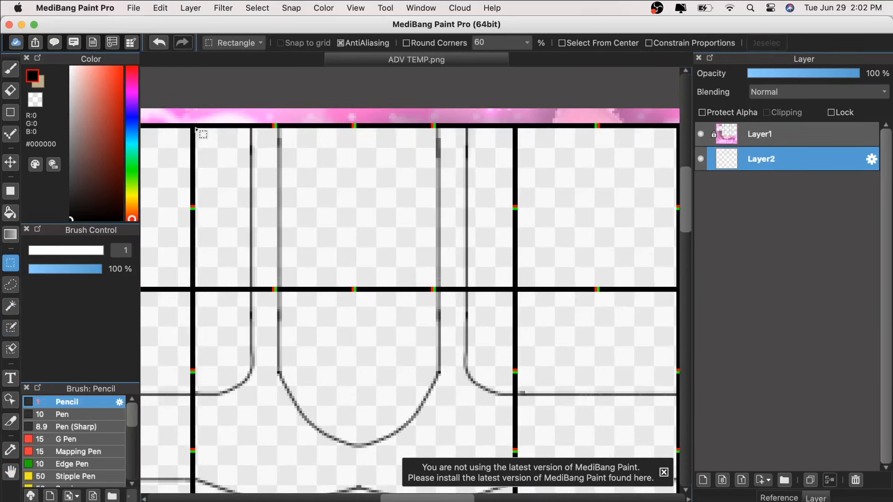
left_click_drag(198, 131, 530, 298)
key("super+minus")
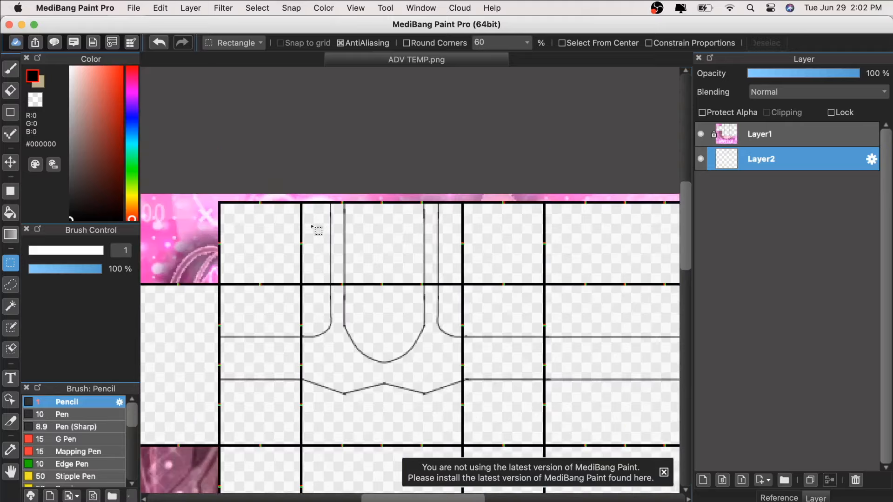
key("super+plus")
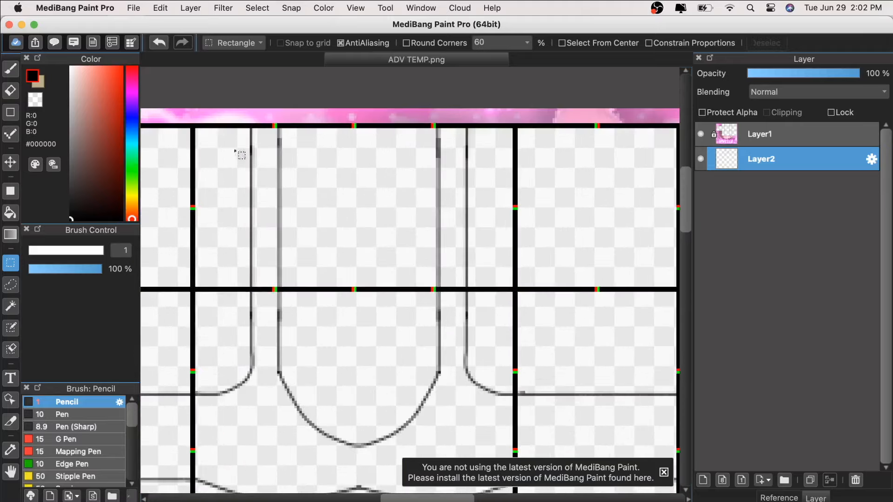
left_click_drag(198, 131, 516, 290)
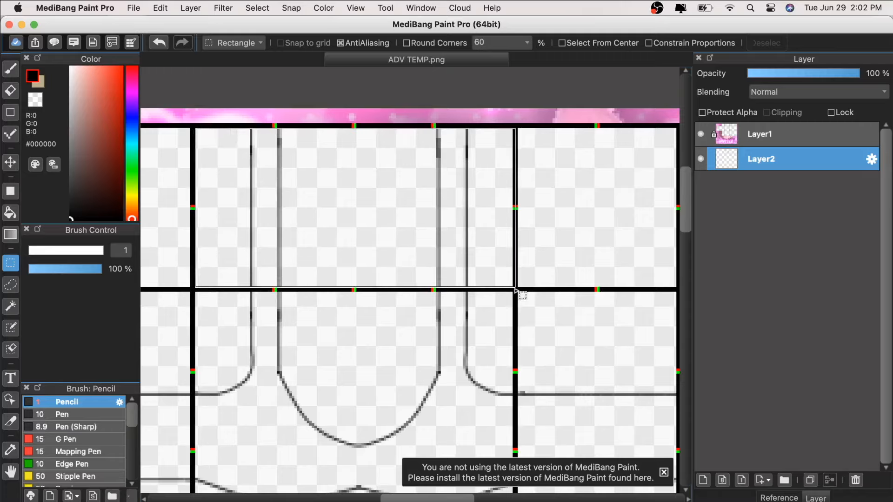
key("super+c")
key("super+v")
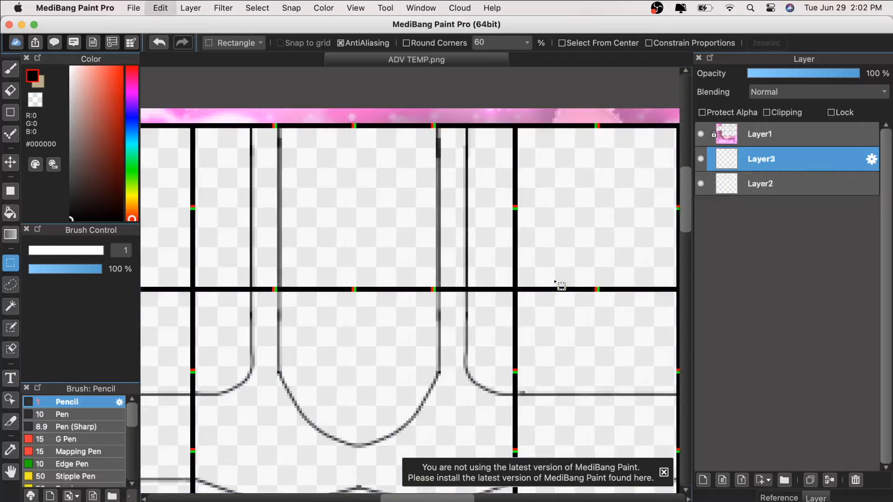
- Move the pasted strap lines to the torso back panel so their lower ends meet the armhole line
key("super+minus")
left_click(10, 162)
left_click_drag(361, 397, 534, 397)
left_click(10, 470)
left_click_drag(326, 382, 285, 371)
key("super+plus")
key("super+plus")
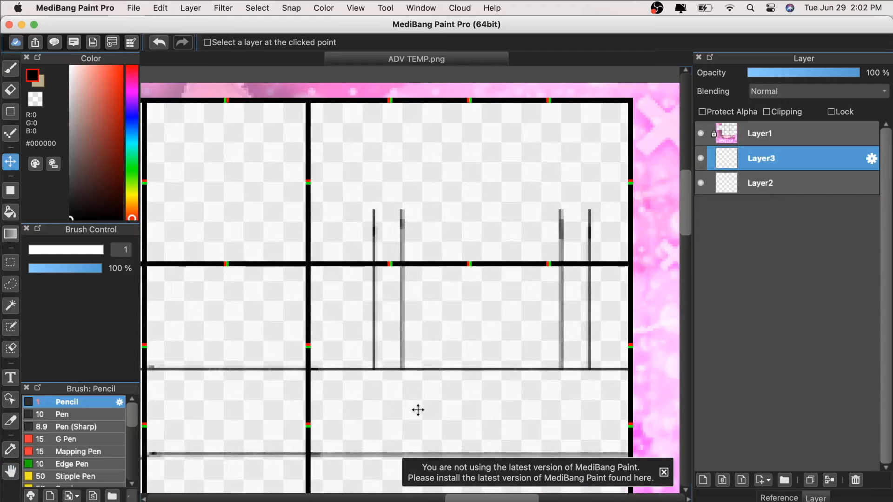
- Nudge the back strap lines slightly to the left, keeping their lower ends on the armhole line
key("super+minus")
key("super+minus")
key("super+plus")
left_click_drag(474, 378, 473, 382)
key("super+minus")
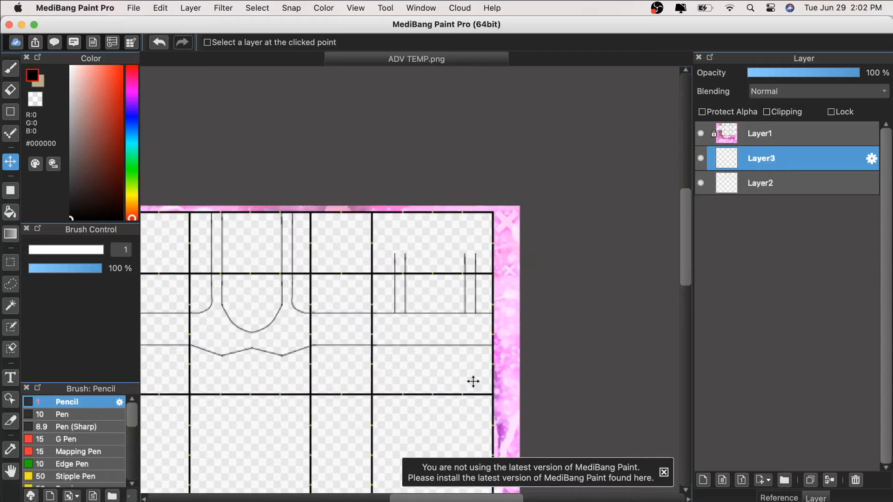
key("super+plus")
key("super+plus")
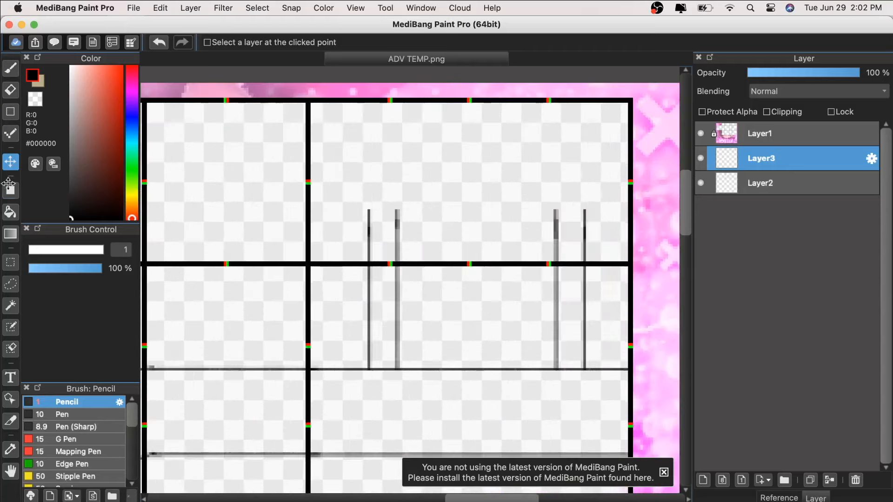
- Merge Layer3 into Layer2 and erase the armhole line inside both back straps
left_click(829, 480)
key("super+plus")
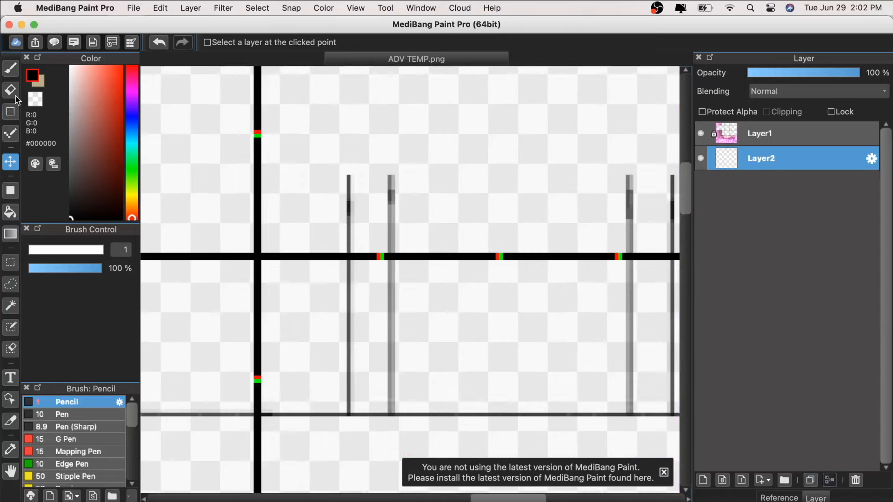
key("e")
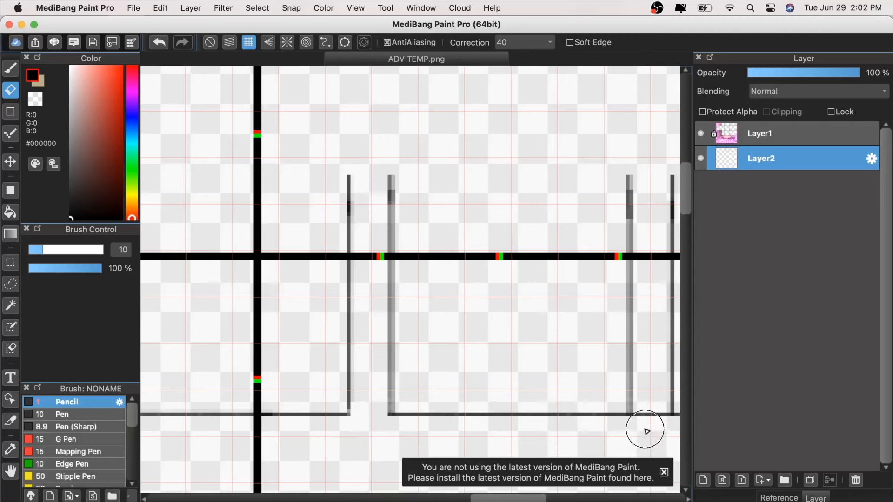
key("super+minus")
left_click(573, 371)
left_click(159, 42)
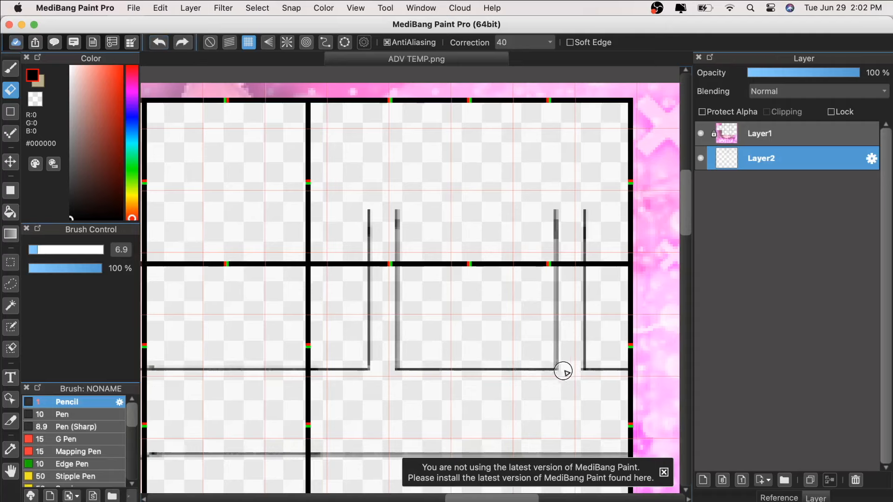
left_click(572, 370)
key("super+plus")
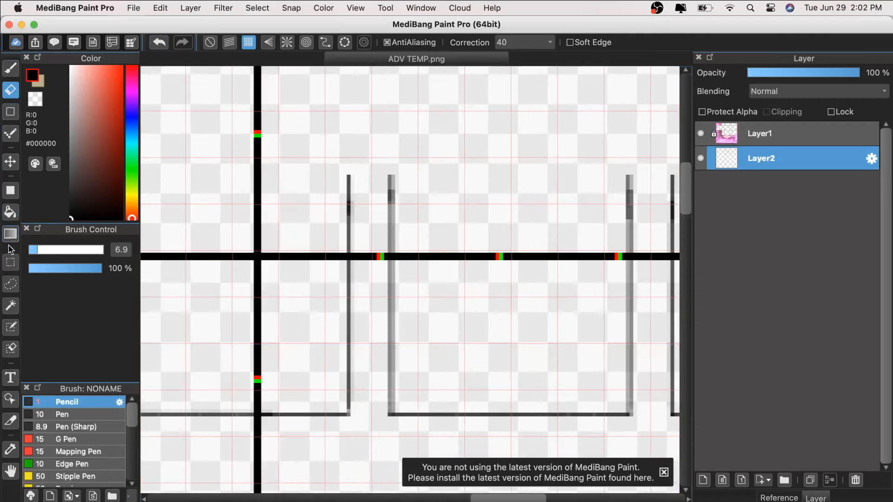
- Select and delete the parts of the back strap lines that stick out above the torso back panel, then deselect
left_click(10, 263)
key("super+minus")
left_click_drag(293, 156, 642, 263)
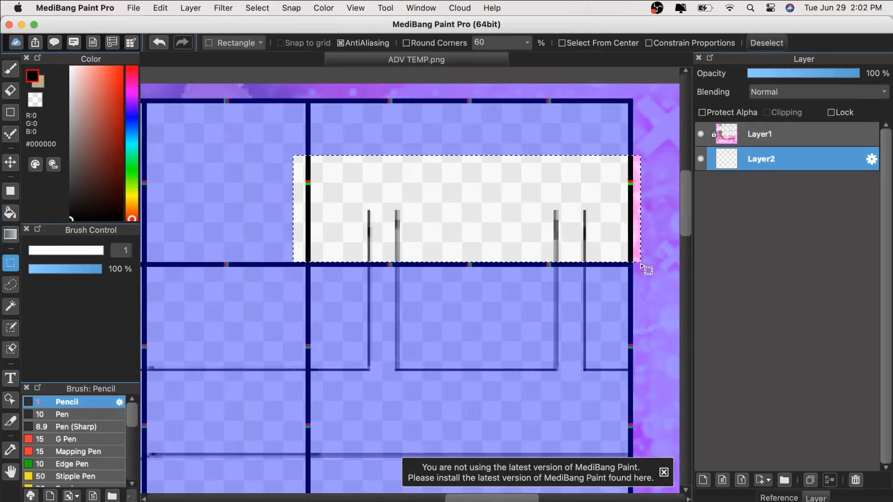
key("Delete")
key("super+d")
key("super+minus")
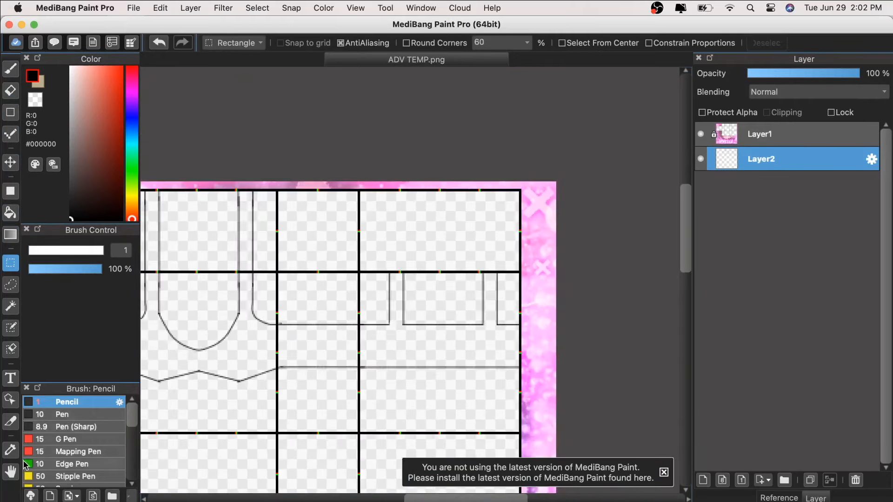
- Examine the neckline, straps and hem of the outline across the front and side panels
left_click(10, 471)
left_click_drag(328, 413, 416, 373)
scroll(416, 374, "left", 3)
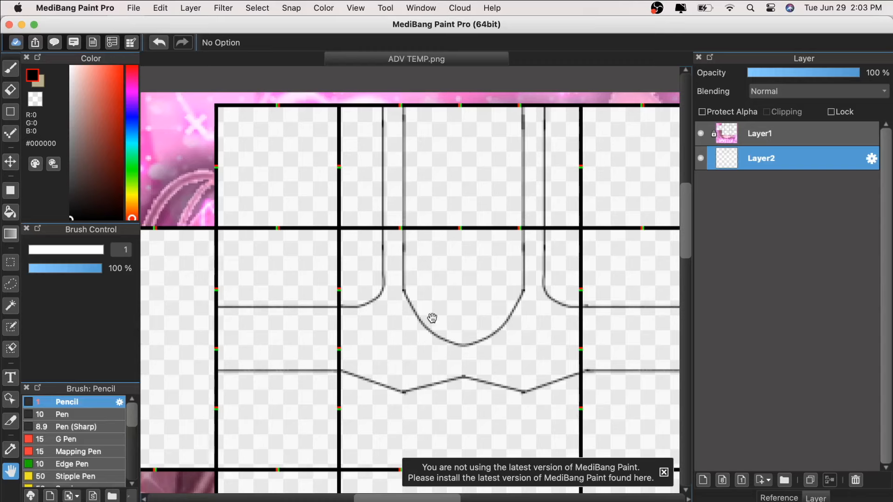
scroll(410, 275, "down", 2)
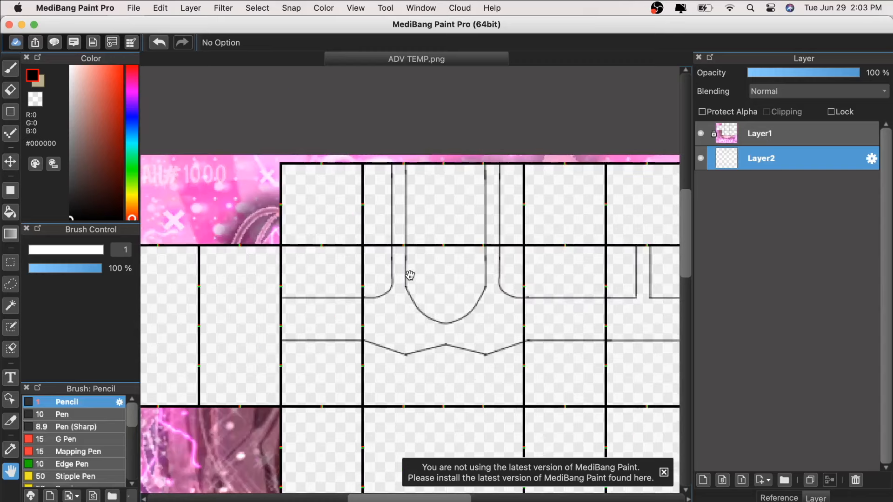
scroll(410, 275, "up", 2)
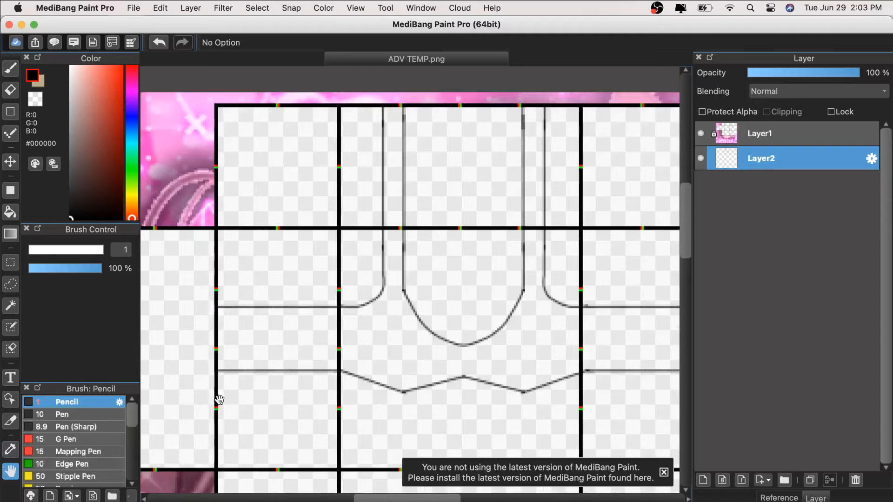
scroll(295, 377, "down", 2)
left_click_drag(329, 369, 302, 362)
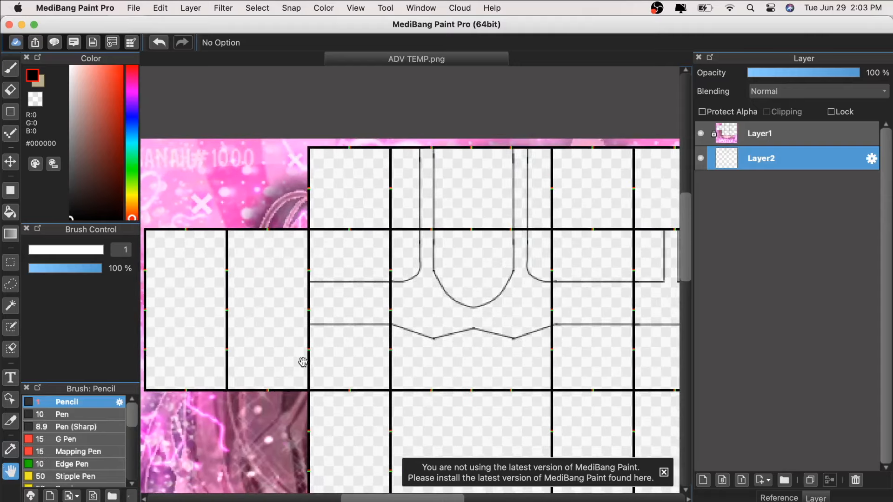
scroll(233, 329, "up", 3)
scroll(293, 299, "down", 3)
left_click_drag(293, 299, 372, 281)
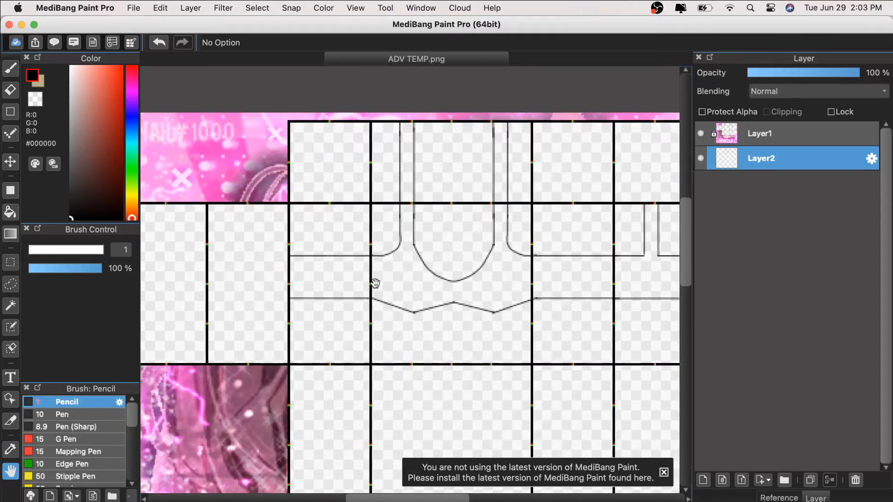
- Add a new layer above Layer2 and switch to the Pencil brush
left_click(703, 480)
left_click_drag(528, 383, 480, 387)
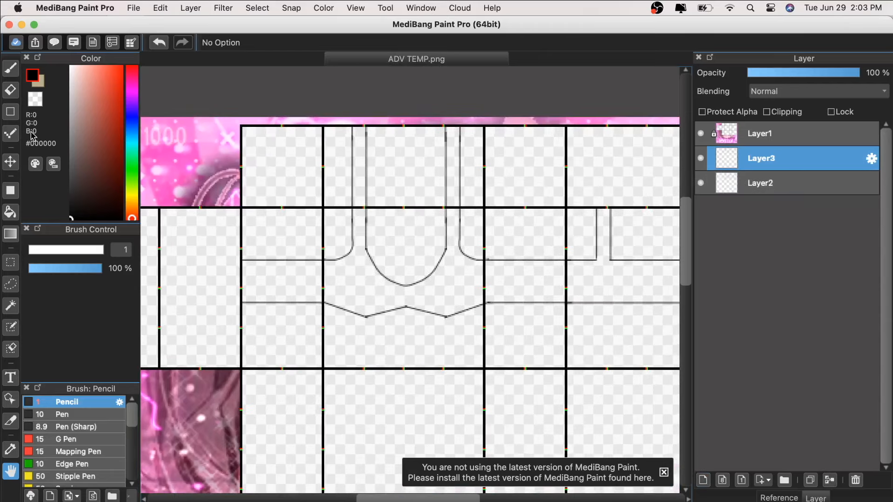
left_click(11, 69)
scroll(316, 103, "up", 2)
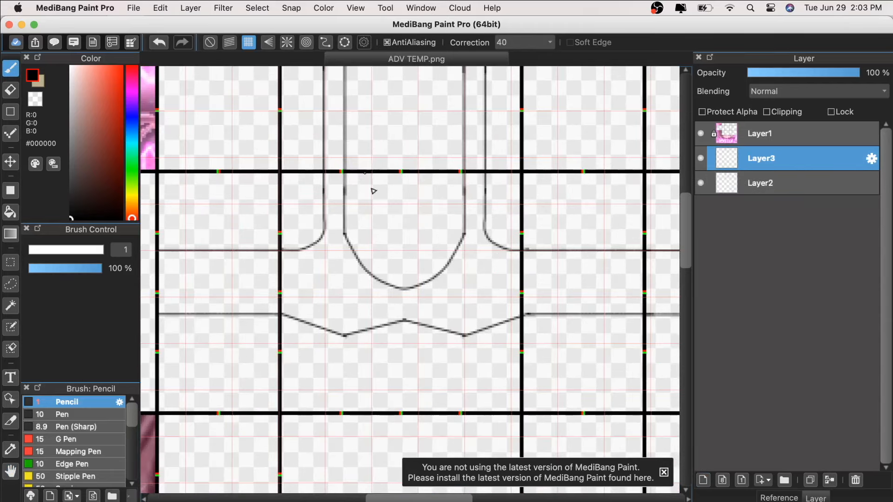
key("super+minus")
scroll(275, 240, "up", 2)
scroll(189, 317, "down", 2)
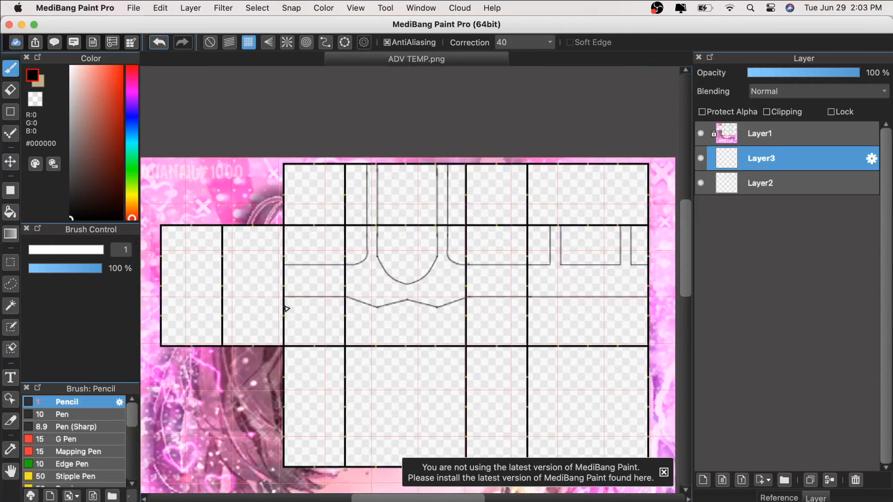
- Draw straight shirt lines across the torso panels below the vest hem and near the tops of the two side-arm panels, keeping Layer3 below Layer2
left_click_drag(287, 307, 633, 334)
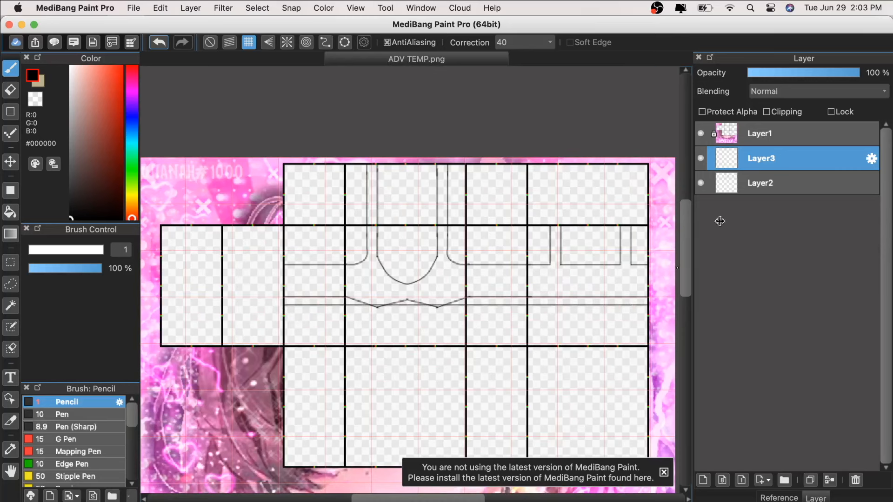
left_click_drag(770, 168, 771, 188)
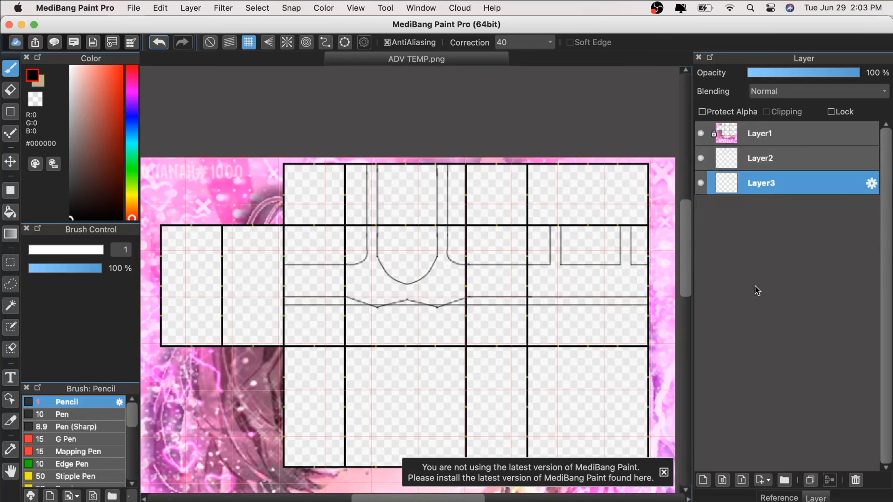
key("super+plus")
key("super+minus")
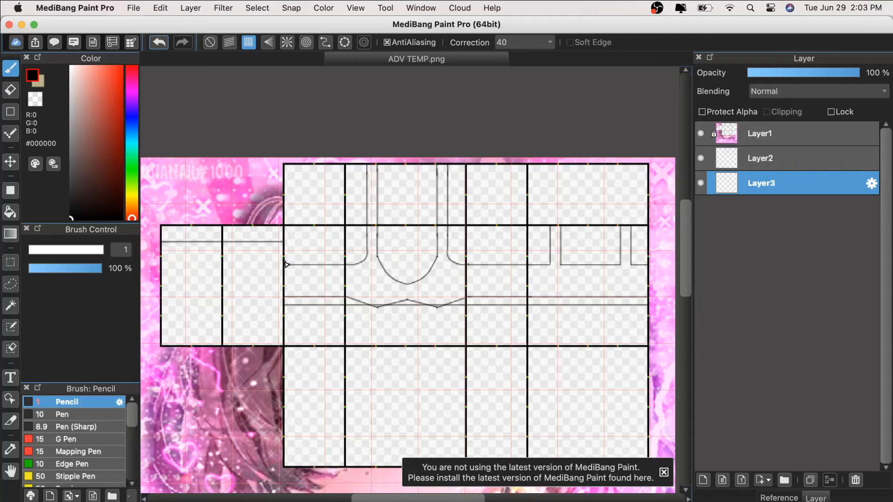
- Place a circular ellipse snap guide centred on the top edge of the torso front panel, between the two vest straps
key("super+plus")
scroll(216, 359, "up", 3)
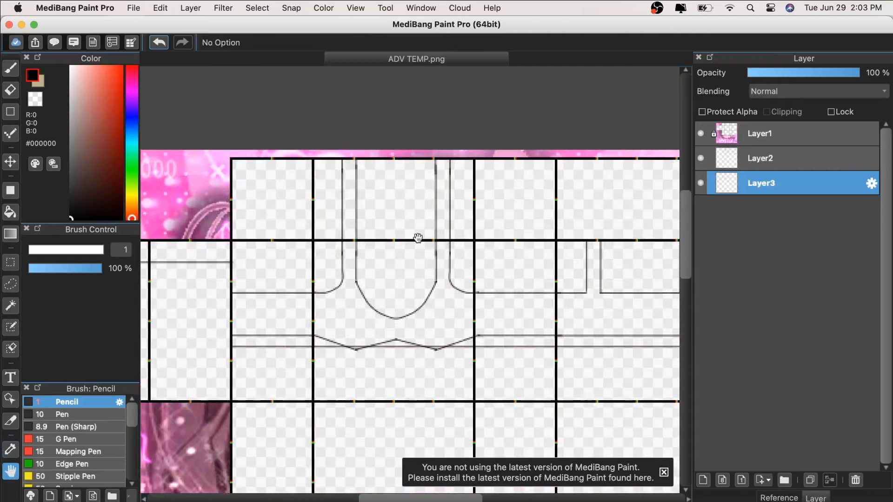
key("super+plus")
key("super+plus")
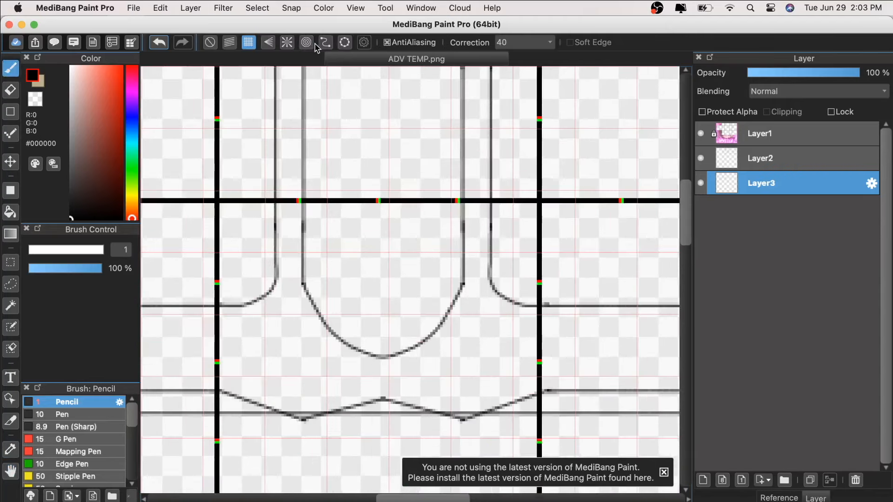
left_click(346, 46)
left_click_drag(338, 166, 425, 253)
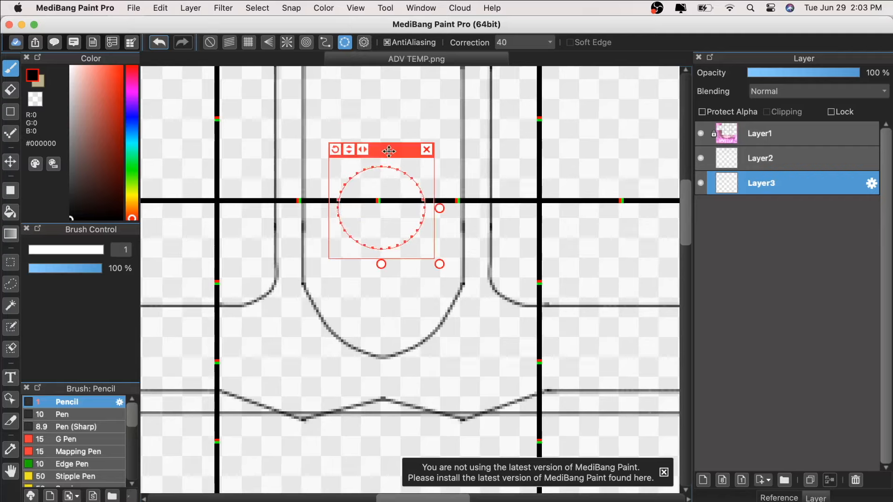
left_click_drag(388, 152, 388, 147)
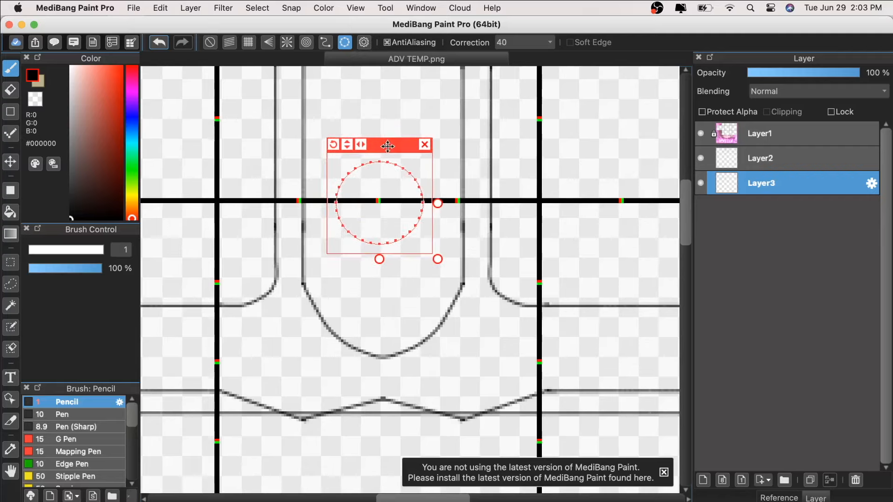
scroll(388, 145, "down", 3)
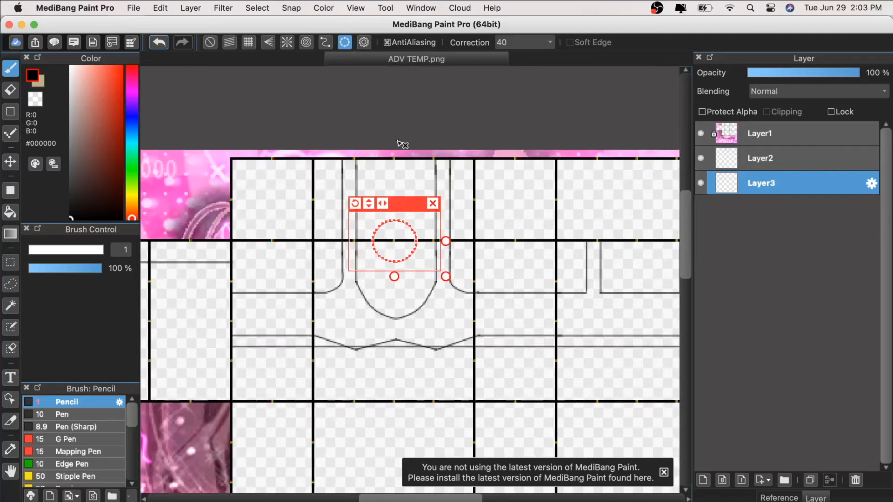
scroll(402, 143, "down", 1)
scroll(402, 142, "up", 3)
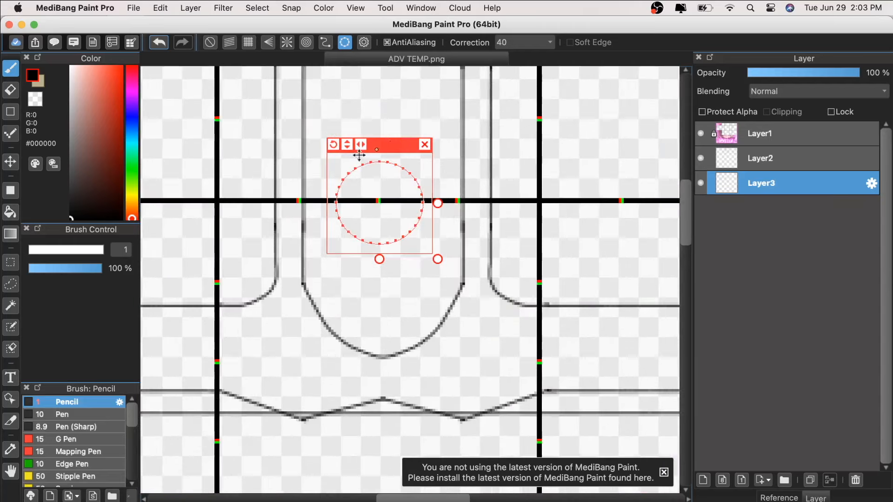
- Widen the guide into a horizontal oval, trace it as the shirt's neck opening on Layer3, and remove the guide
left_click_drag(446, 202, 449, 201)
left_click_drag(395, 143, 394, 142)
mouse_move(333, 186)
left_mouse_down()
mouse_move(369, 236)
mouse_move(418, 229)
mouse_move(432, 189)
mouse_move(350, 173)
left_mouse_up()
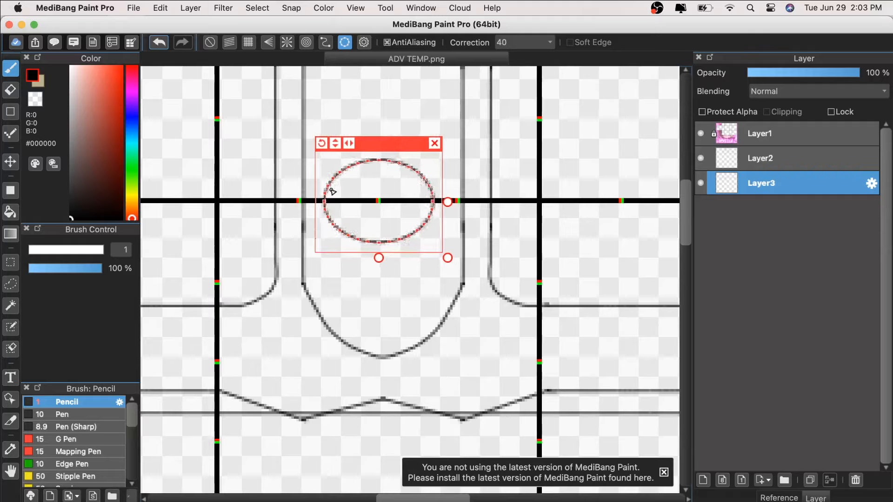
left_click(434, 144)
- Add a new layer and place it below Layer3
scroll(414, 140, "down", 5)
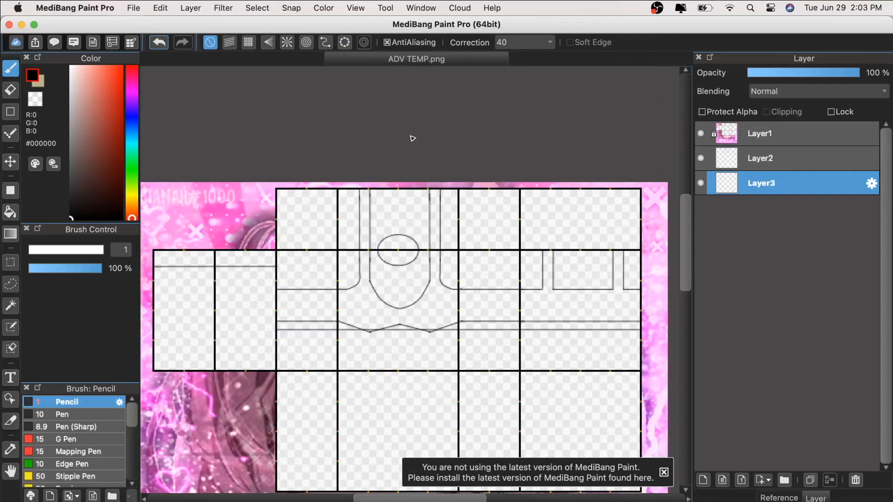
scroll(264, 342, "up", 2)
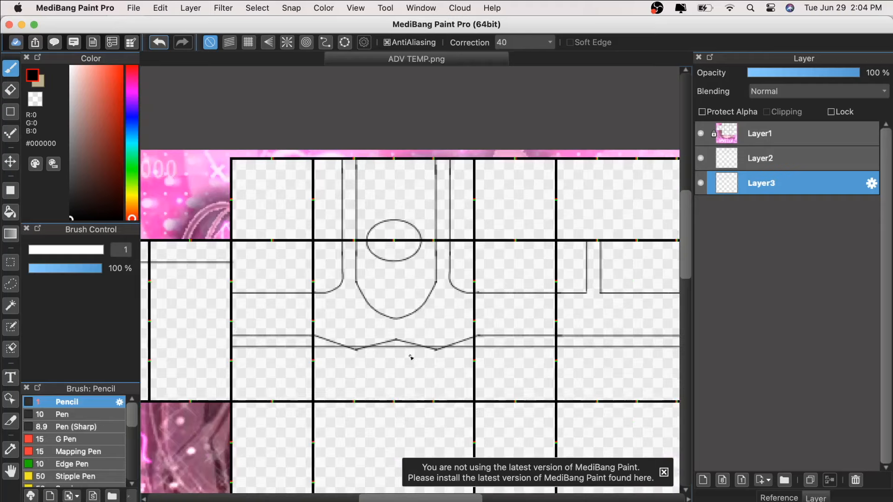
scroll(401, 346, "up", 1)
scroll(605, 242, "up", 1)
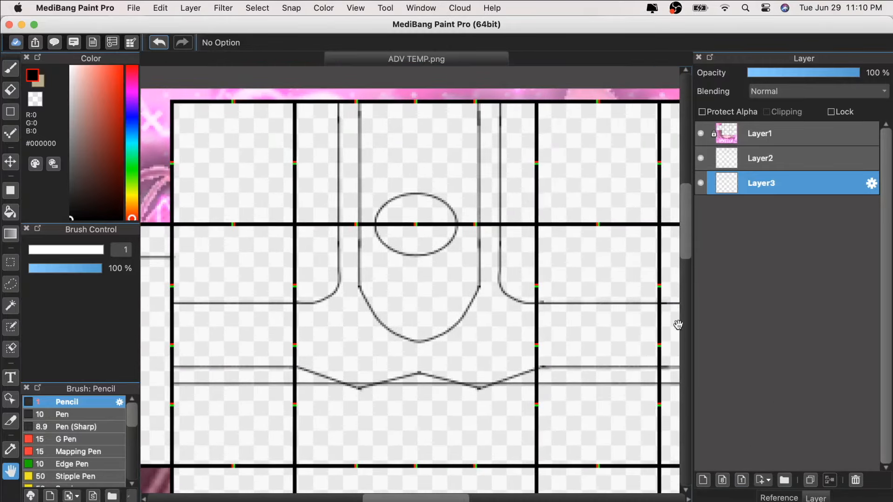
left_click(778, 160)
left_click(815, 177)
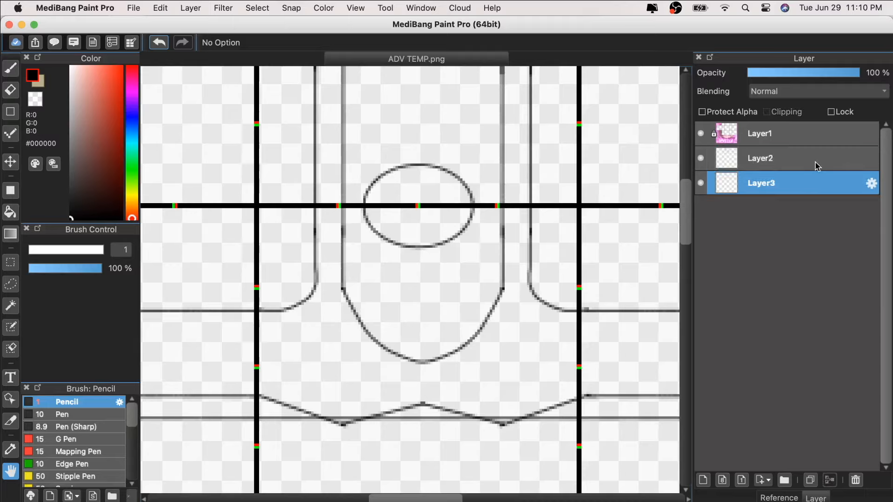
left_click(702, 481)
left_click_drag(786, 185, 786, 213)
- Paint the left part of the vest front below the neckline in dark grey #454545 with a size 10 Pencil
left_click(779, 499)
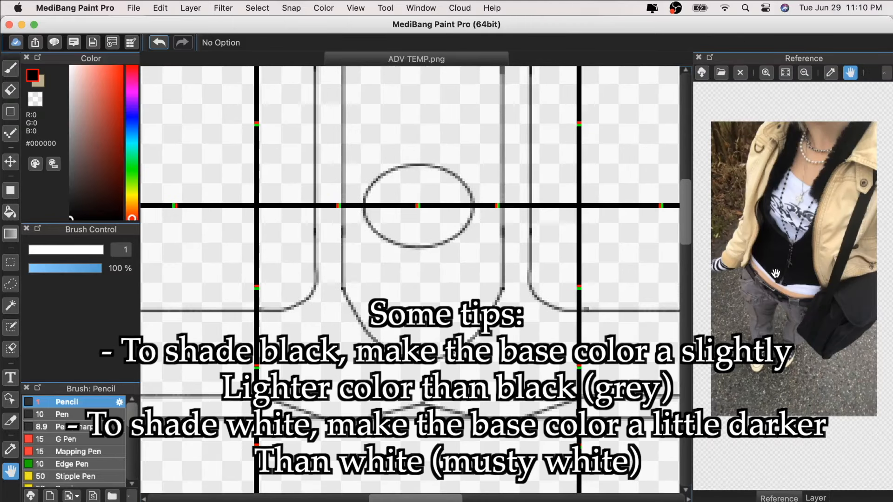
left_click(816, 498)
left_click(70, 179)
key("b")
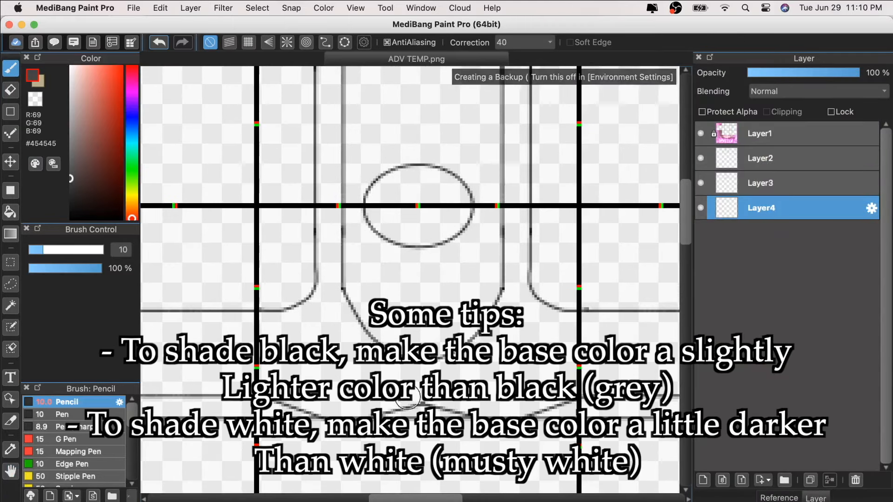
mouse_move(286, 323)
left_mouse_down()
mouse_move(258, 323)
mouse_move(299, 309)
mouse_move(344, 315)
mouse_move(379, 363)
mouse_move(442, 370)
mouse_move(410, 395)
mouse_move(424, 396)
left_mouse_up()
left_click(11, 90)
left_click(10, 69)
mouse_move(281, 356)
left_mouse_down()
mouse_move(238, 366)
mouse_move(316, 405)
mouse_move(349, 409)
mouse_move(407, 395)
mouse_move(304, 378)
mouse_move(246, 344)
mouse_move(277, 340)
mouse_move(354, 344)
left_mouse_up()
key("m")
scroll(325, 80, "up", 3)
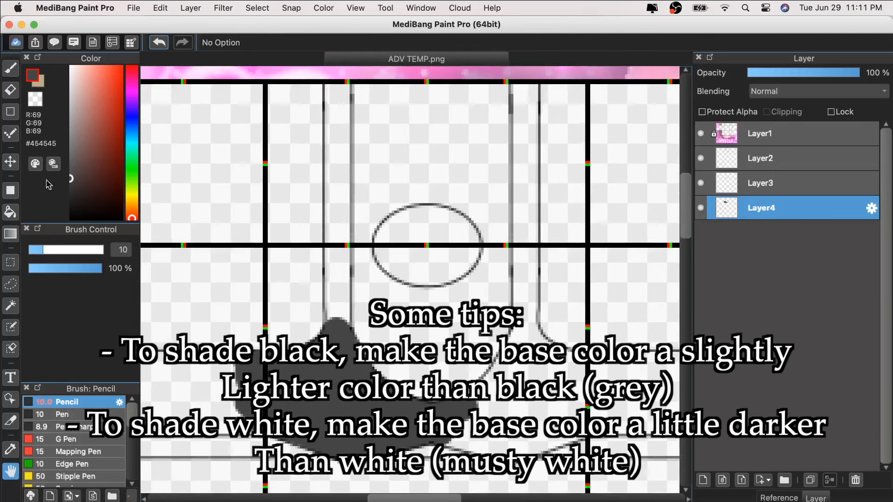
- Select the left front strap and fill it with the dark grey using a size 44 Pencil, then deselect
mouse_move(326, 82)
left_mouse_down()
mouse_move(356, 493)
mouse_move(319, 140)
mouse_move(337, 484)
left_mouse_up()
key("b")
left_click(82, 250)
key("m")
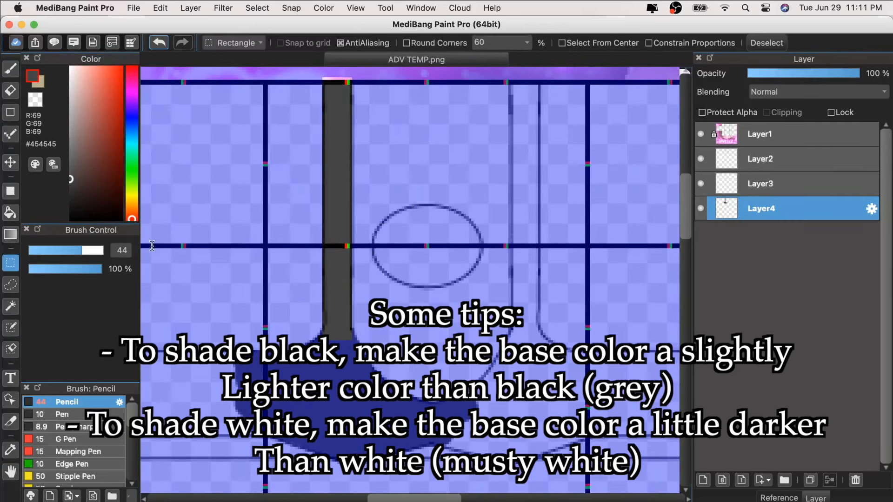
key("ctrl+d")
- Select the vest band on the side panel left of the front, fill it with the dark grey, and deselect
key("ctrl+minus")
left_click_drag(189, 340, 276, 366)
left_click_drag(195, 325, 279, 391)
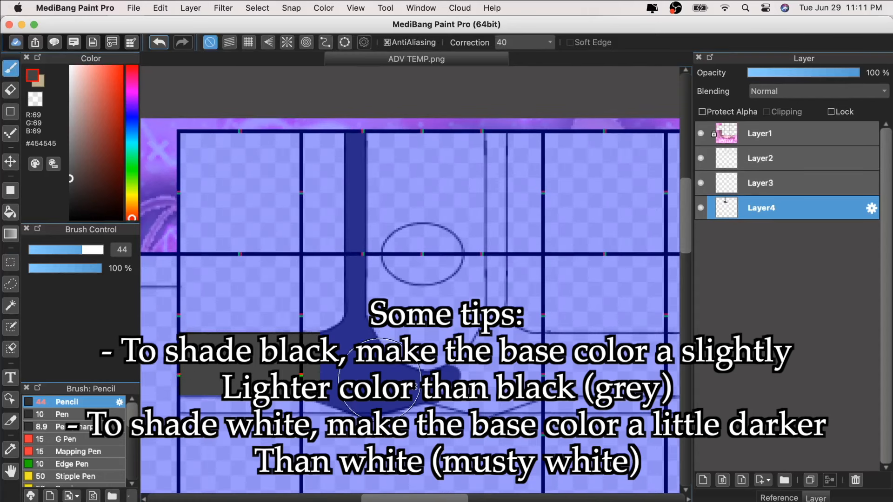
key("m")
- Duplicate Layer4 and mirror the copy horizontally onto the right half of the vest and its adjoining side panel
left_click(810, 480)
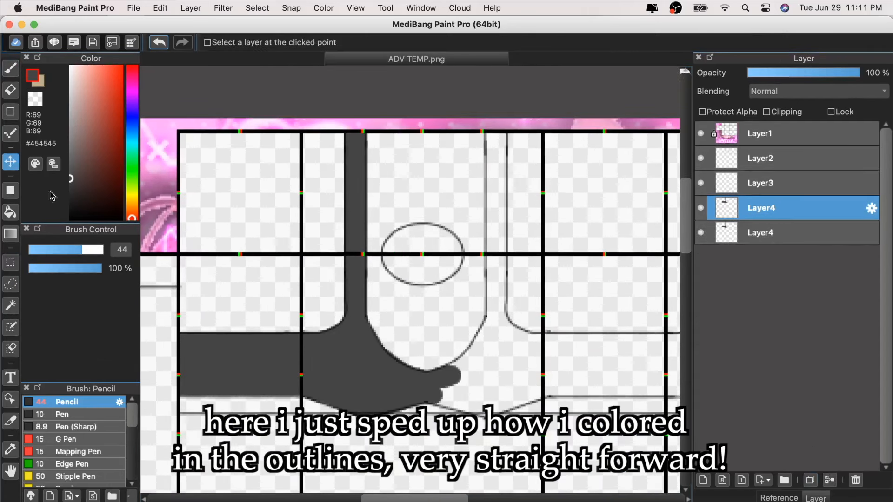
key("ctrl+t")
left_click_drag(573, 304, 533, 295)
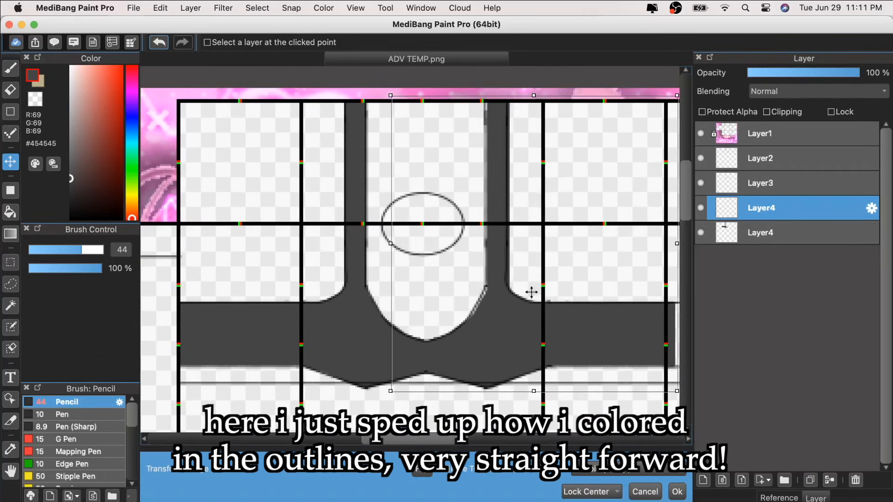
left_click(677, 492)
- Select the vest band across the torso back panel and fill it with the dark grey using a size 19 Pencil
left_click_drag(445, 379, 280, 372)
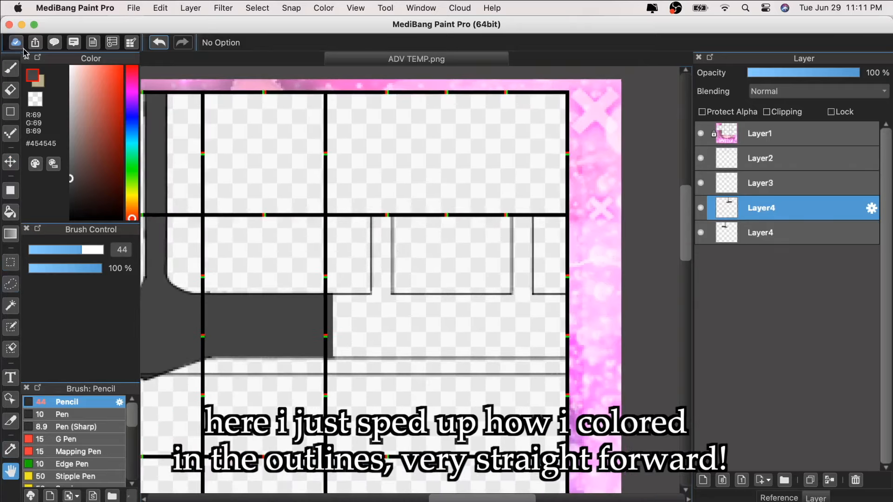
key("b")
left_click(59, 251)
key("m")
left_click_drag(263, 300, 640, 384)
key("b")
mouse_move(470, 326)
left_mouse_down()
mouse_move(273, 292)
mouse_move(564, 319)
left_mouse_up()
- Select each of the two back straps in turn and fill them with the dark grey, then deselect
key("m")
mouse_move(322, 188)
left_mouse_down()
mouse_move(349, 315)
mouse_move(380, 296)
left_mouse_up()
key("b")
key("m")
left_click_drag(508, 189, 535, 315)
key("b")
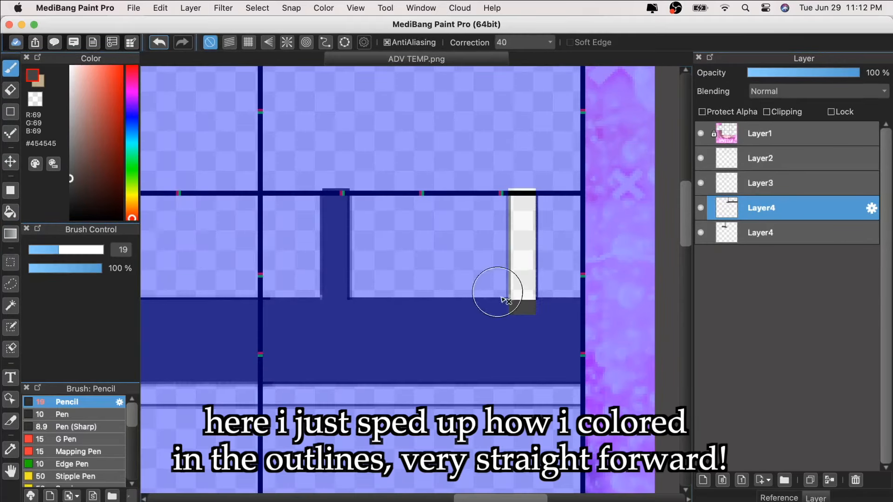
left_click_drag(522, 205, 522, 303)
key("ctrl+d")
- Merge the mirrored Layer4 copy down into the original Layer4
mouse_move(333, 303)
left_mouse_down()
mouse_move(440, 386)
mouse_move(423, 376)
left_mouse_up()
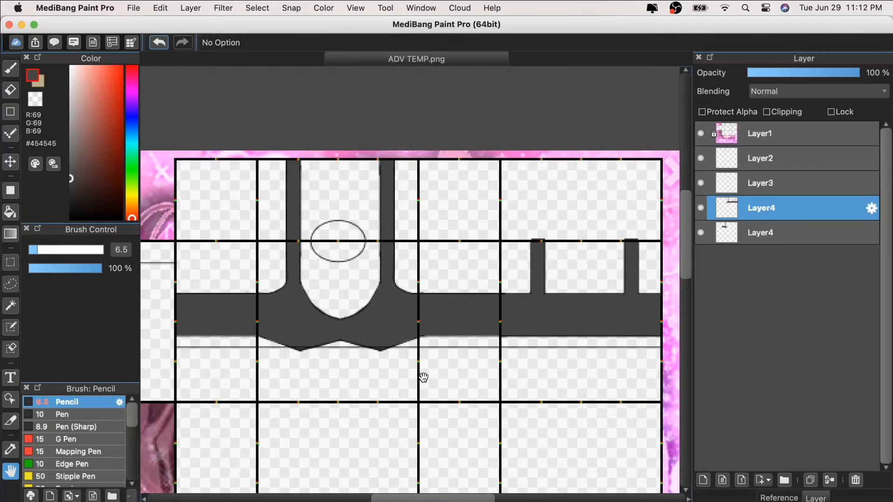
scroll(423, 377, "down", 2)
scroll(402, 433, "up", 3)
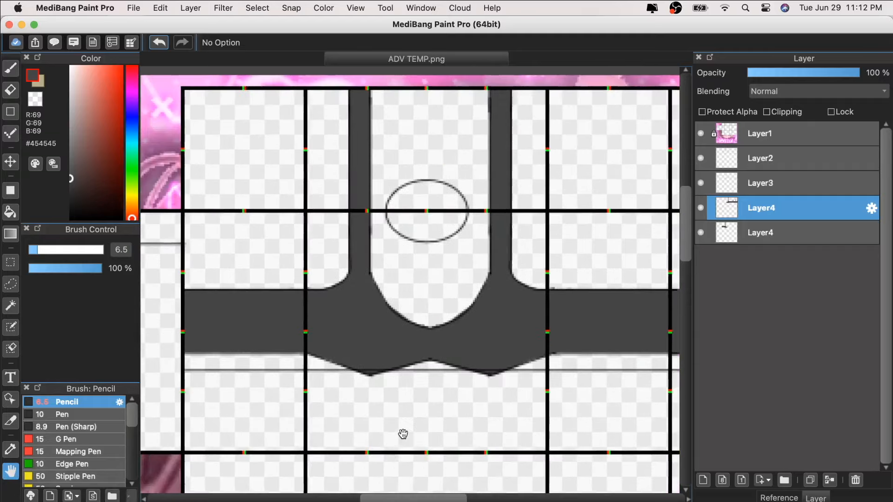
left_click(830, 480)
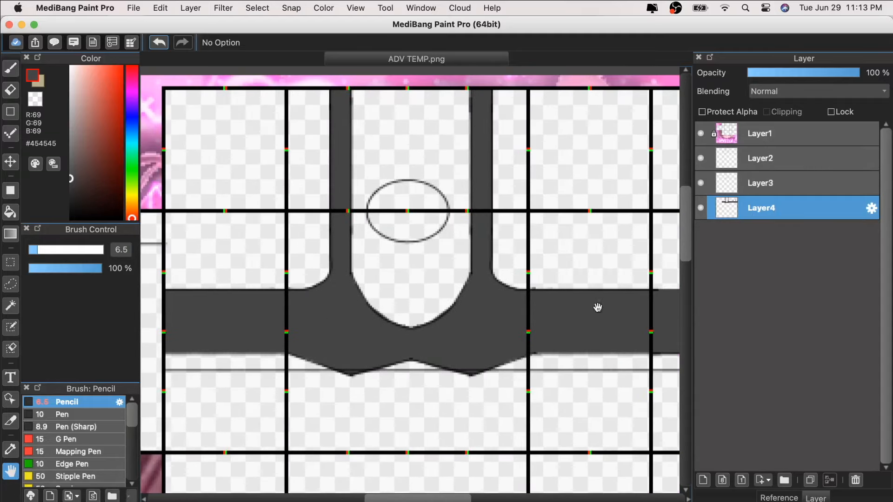
- Check the reference photo and add a new layer beneath Layer4 for the shirt colour
scroll(479, 255, "up", 2)
scroll(465, 279, "down", 2)
scroll(465, 279, "up", 2)
left_click(779, 498)
left_click(816, 498)
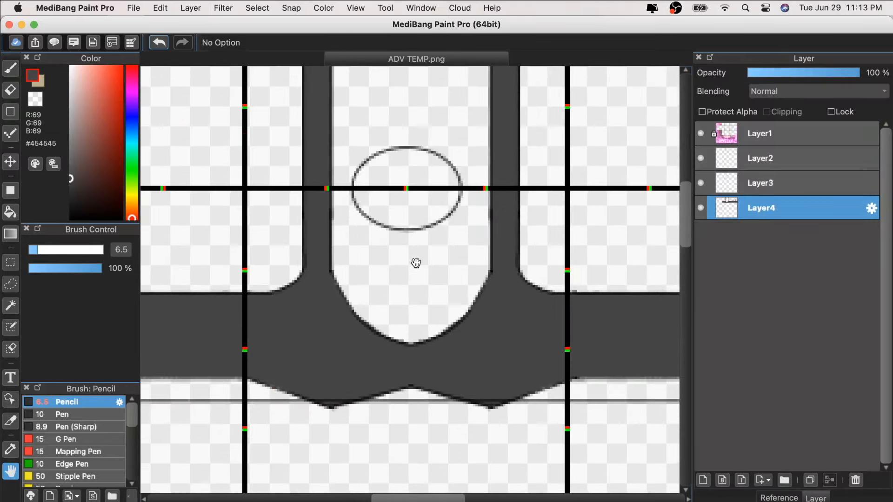
left_click(704, 482)
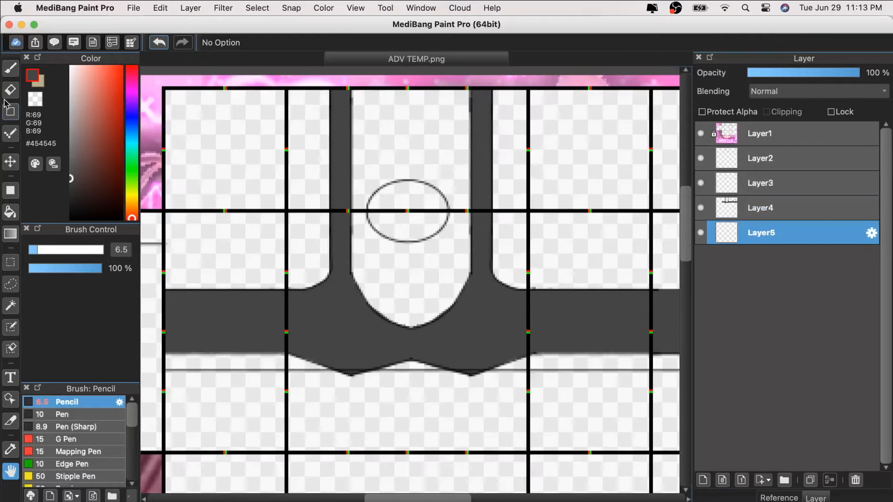
- Paint the shirt areas above the vest across the front, side and back panels in off-white #F3F3F3 with a size 43 Pencil
scroll(409, 279, "down", 2)
key("b")
mouse_move(322, 162)
left_mouse_down()
mouse_move(199, 259)
mouse_move(409, 139)
mouse_move(528, 115)
left_mouse_up()
scroll(528, 115, "up", 2)
mouse_move(255, 203)
left_mouse_down()
mouse_move(346, 282)
mouse_move(439, 300)
mouse_move(483, 284)
mouse_move(553, 202)
left_mouse_up()
scroll(554, 202, "down", 4)
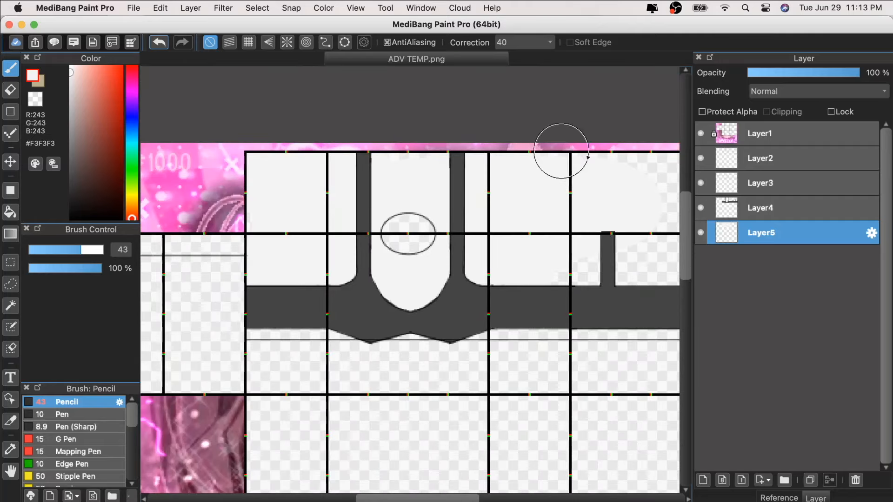
scroll(590, 210, "up", 2)
- Select the strip down to the shirt hem line across all torso panels, fill it with off-white, and deselect
left_click(10, 262)
left_click_drag(287, 280, 663, 325)
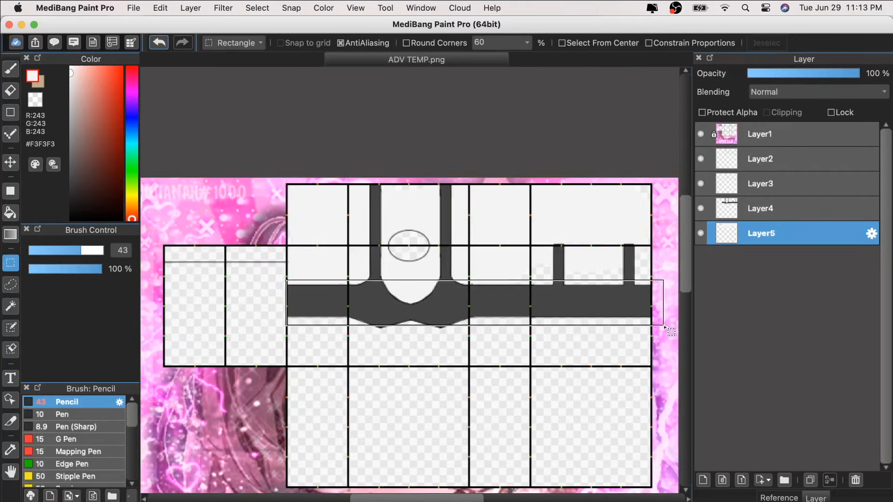
key("b")
key("m")
left_click(292, 297)
key("b")
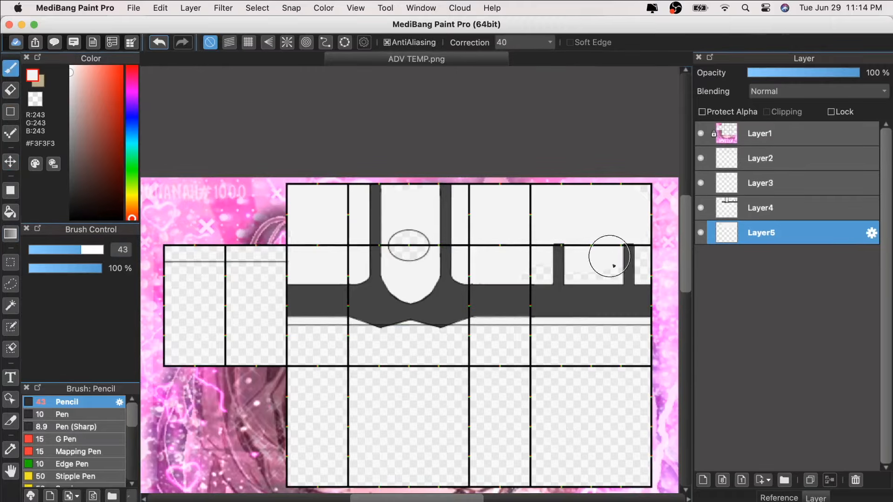
- Select the strips above the line on the two side-arm panels, fill them with off-white, and deselect
scroll(410, 281, "up", 4)
scroll(331, 222, "down", 3)
key("m")
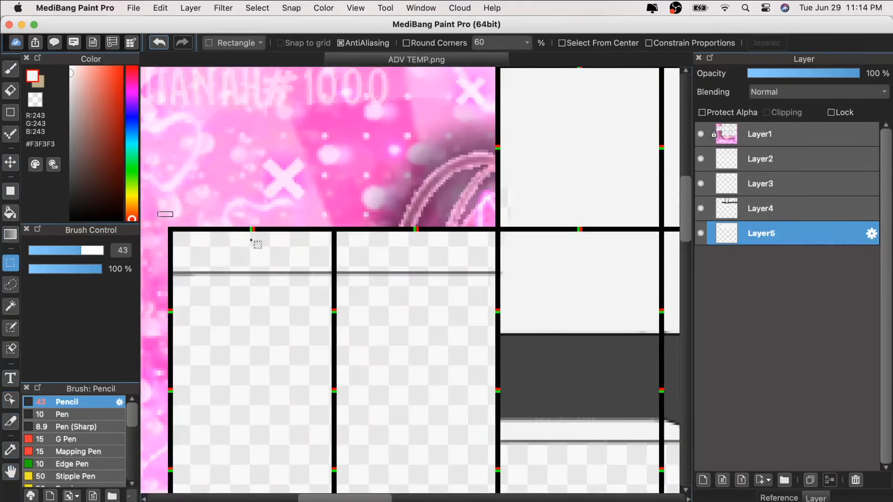
left_click_drag(158, 212, 499, 274)
key("b")
key("m")
left_click(516, 297)
- Set the Pencil to near-black #040404 at size 4.9 and add a new layer above the vest color layer
key("space")
scroll(465, 353, "up", 5)
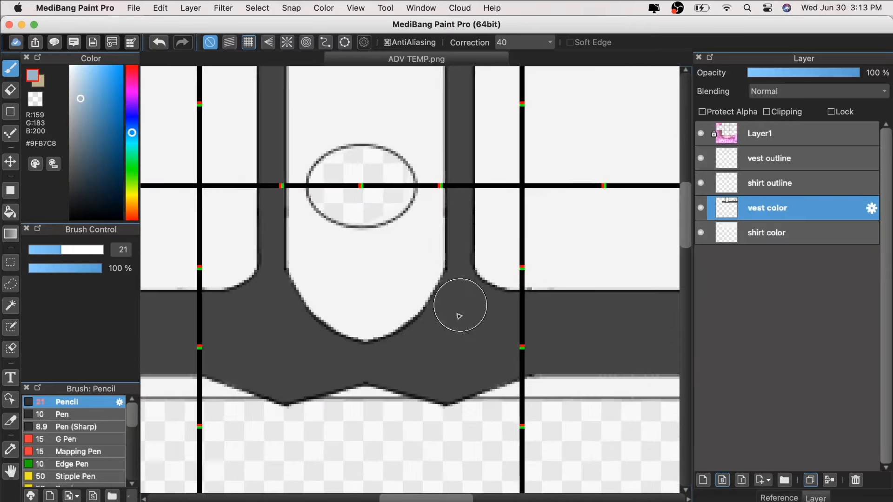
left_click(70, 217)
left_click_drag(50, 251, 33, 252)
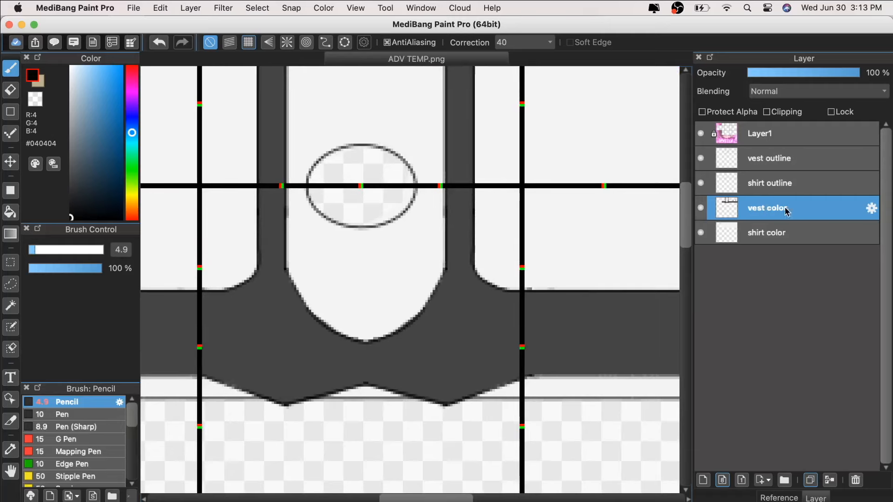
left_click(704, 480)
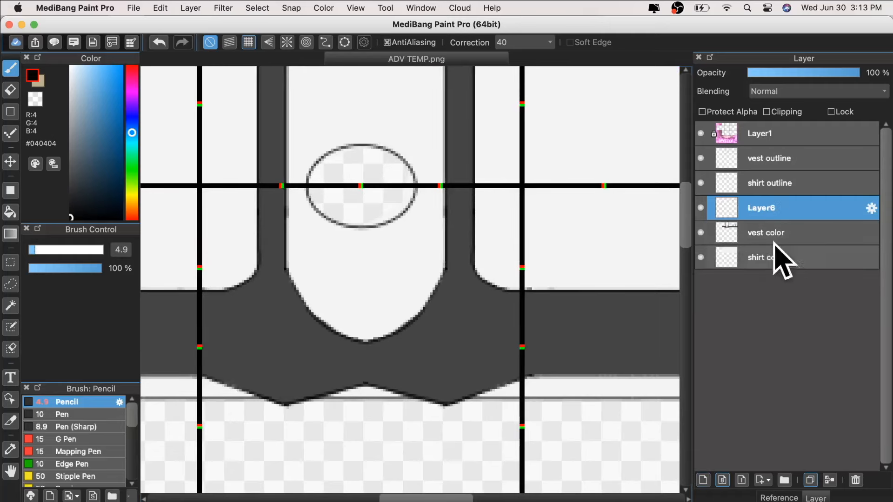
key("super+plus")
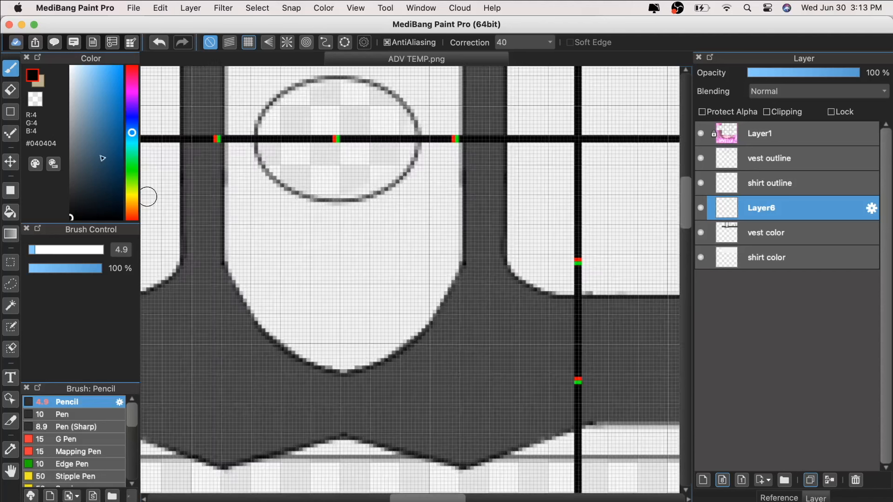
left_click_drag(71, 203, 70, 211)
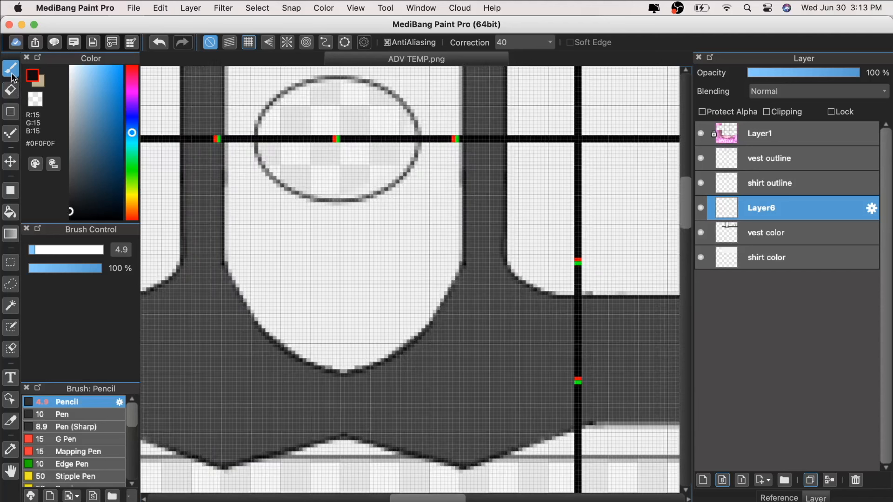
left_click(35, 250)
scroll(380, 195, "down", 1)
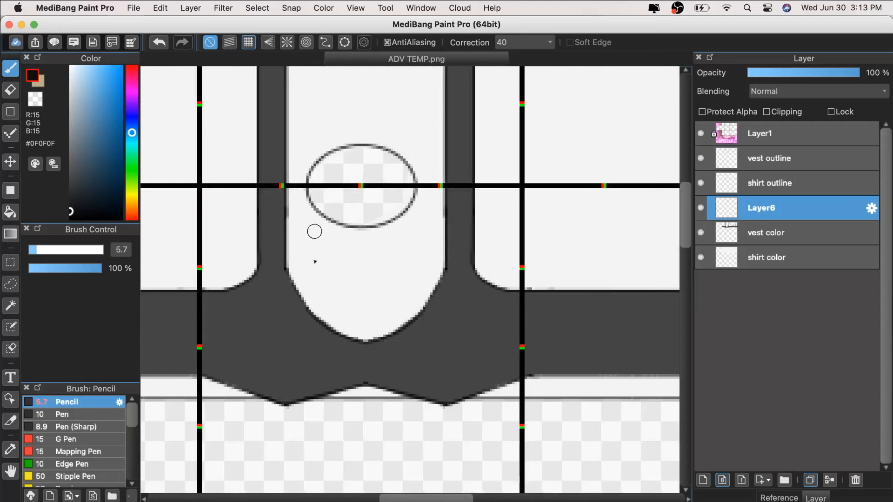
scroll(337, 316, "up", 1)
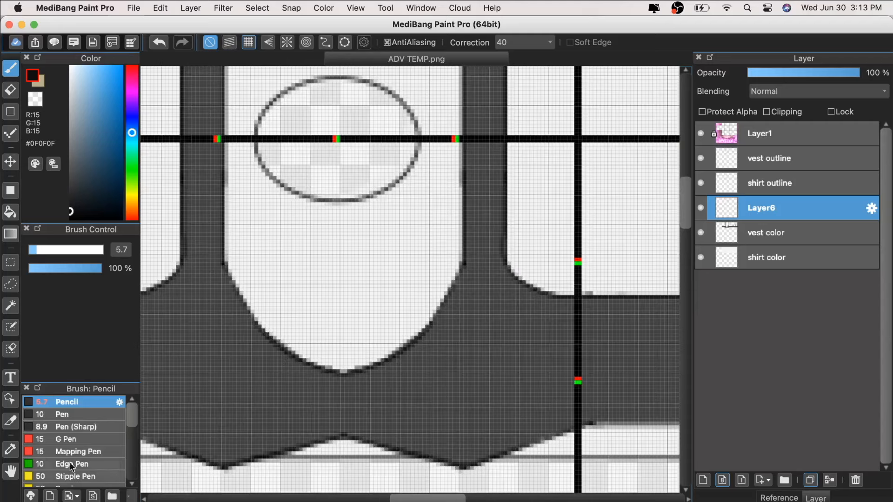
- Switch to the Watercolor (Wet) brush at size 6.1 and set the color to near-black #050505
left_click_drag(81, 206, 60, 221)
scroll(79, 454, "down", 3)
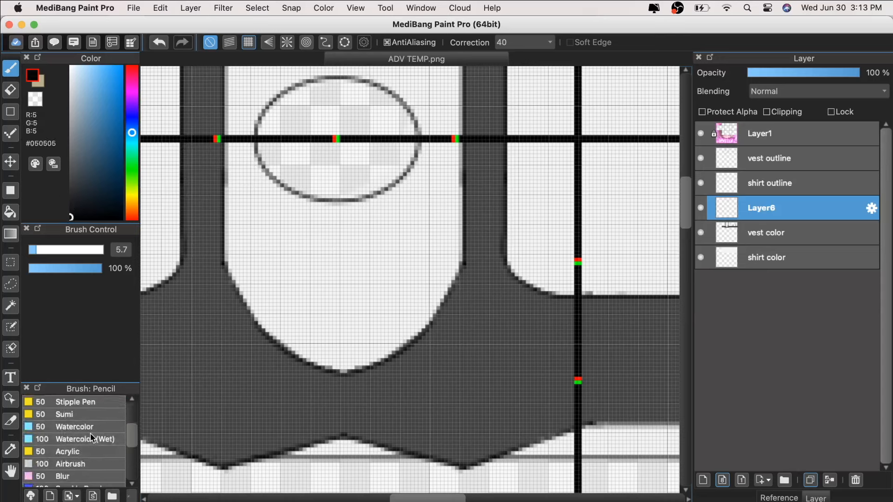
left_click(90, 437)
scroll(90, 438, "down", 1)
left_click_drag(52, 251, 41, 252)
left_click(120, 430)
left_click(513, 307)
left_click(574, 458)
left_click_drag(41, 253, 40, 253)
- Paint dark shading along the left half of the front neckline and the left strap, clipping the shading layer to the vest color
mouse_move(212, 149)
left_mouse_down()
mouse_move(222, 176)
mouse_move(222, 272)
mouse_move(236, 302)
mouse_move(289, 359)
mouse_move(346, 380)
left_mouse_up()
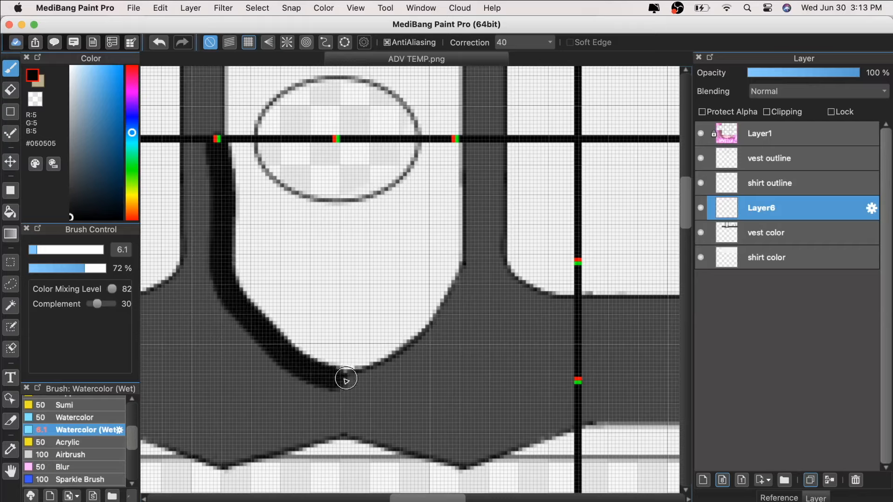
left_click(790, 112)
key("super+minus")
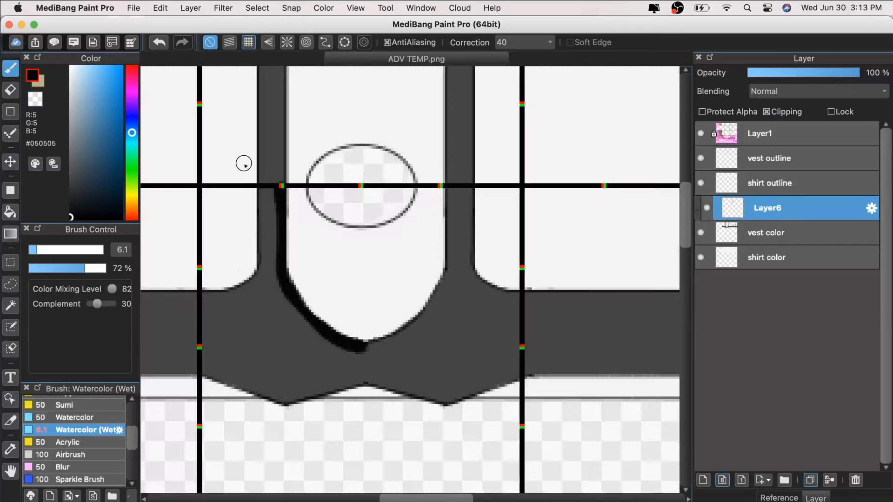
key("super+plus")
mouse_move(209, 179)
left_mouse_down()
mouse_move(205, 230)
mouse_move(182, 230)
mouse_move(188, 152)
left_mouse_up()
- Paint dark shading around the front vest's armholes, side edges, pointed hem, right half of the neckline and right strap
key("super+minus")
mouse_move(258, 244)
left_mouse_down()
mouse_move(253, 284)
mouse_move(227, 298)
mouse_move(194, 292)
mouse_move(199, 369)
mouse_move(276, 404)
mouse_move(360, 386)
mouse_move(456, 399)
mouse_move(521, 374)
left_mouse_up()
left_click_drag(516, 293, 520, 375)
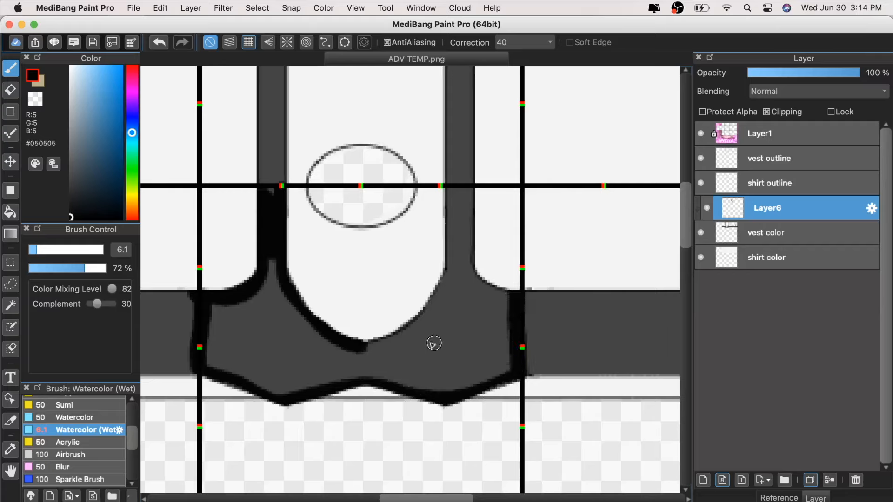
mouse_move(391, 334)
left_mouse_down()
mouse_move(416, 321)
mouse_move(425, 297)
left_mouse_up()
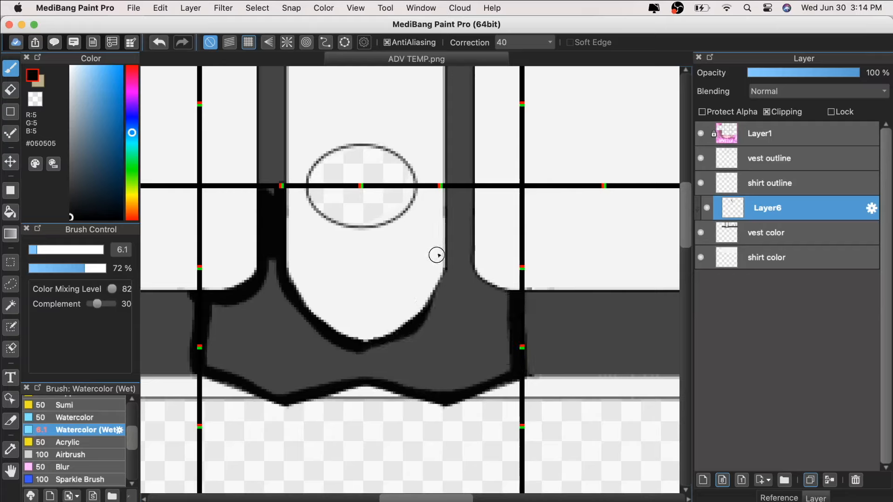
mouse_move(448, 198)
left_mouse_down()
mouse_move(453, 243)
mouse_move(468, 201)
mouse_move(466, 234)
mouse_move(425, 310)
left_mouse_up()
mouse_move(456, 257)
left_mouse_down()
mouse_move(481, 280)
mouse_move(514, 294)
left_mouse_up()
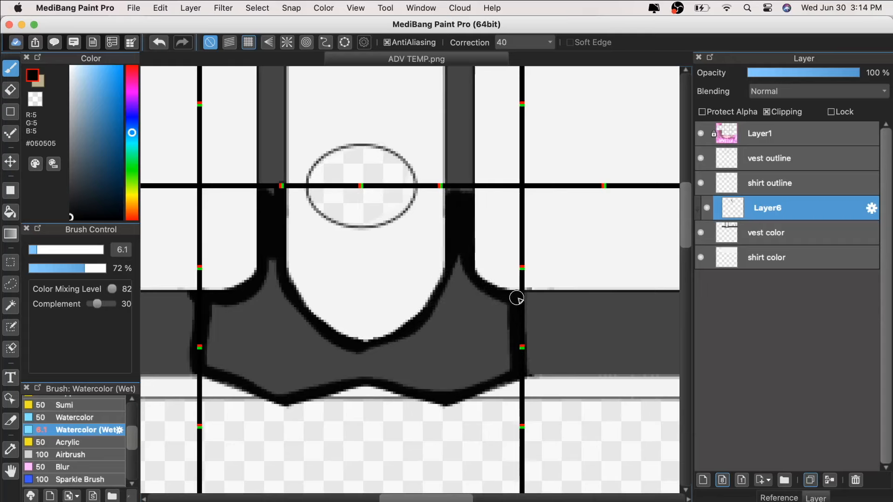
- Paint a thick curved shadow stroke inside each lower corner of the front vest panel
key("super+minus")
key("super+plus")
mouse_move(559, 378)
left_mouse_down()
mouse_move(527, 406)
mouse_move(447, 420)
left_mouse_up()
key("super+minus")
mouse_move(201, 313)
left_mouse_down()
mouse_move(217, 343)
mouse_move(243, 360)
mouse_move(325, 374)
left_mouse_up()
key("super+minus")
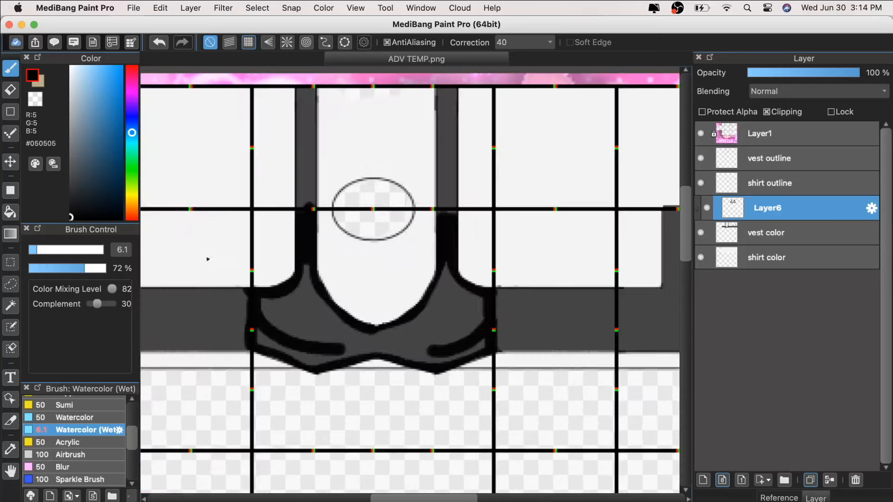
- Outline the vest bands on the side and back panels with straight dark strokes, using cross snap and brush size 8.1
key("super+minus")
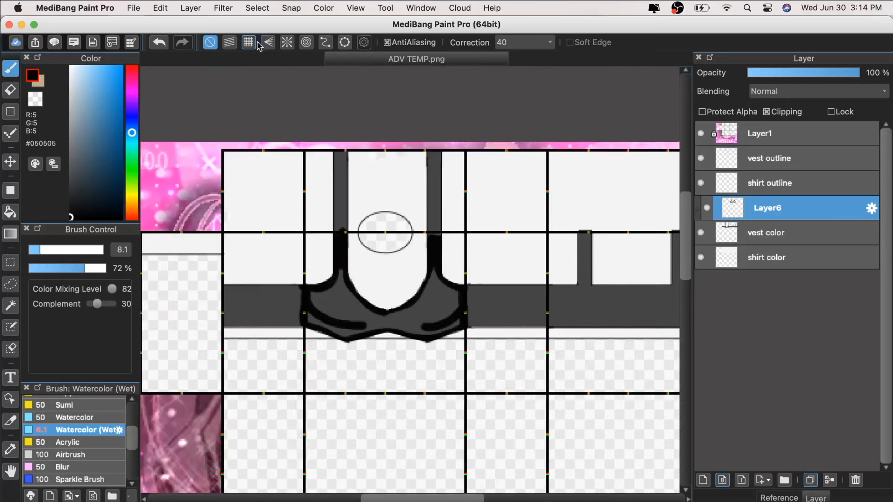
left_click(255, 43)
left_click_drag(221, 285, 289, 283)
mouse_move(224, 285)
left_mouse_down()
mouse_move(223, 330)
mouse_move(299, 325)
left_mouse_up()
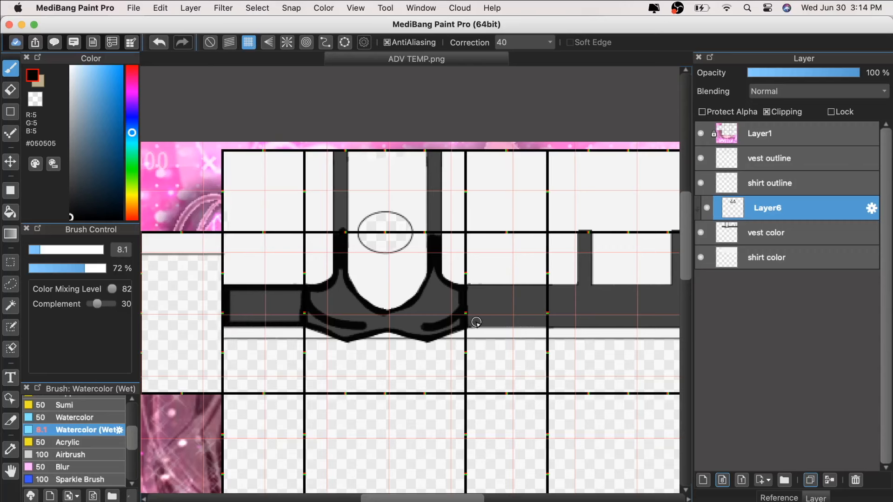
key("super+minus")
left_click_drag(450, 318, 629, 321)
mouse_move(448, 286)
left_mouse_down()
mouse_move(637, 288)
mouse_move(635, 320)
mouse_move(453, 313)
left_mouse_up()
left_click_drag(512, 282, 512, 317)
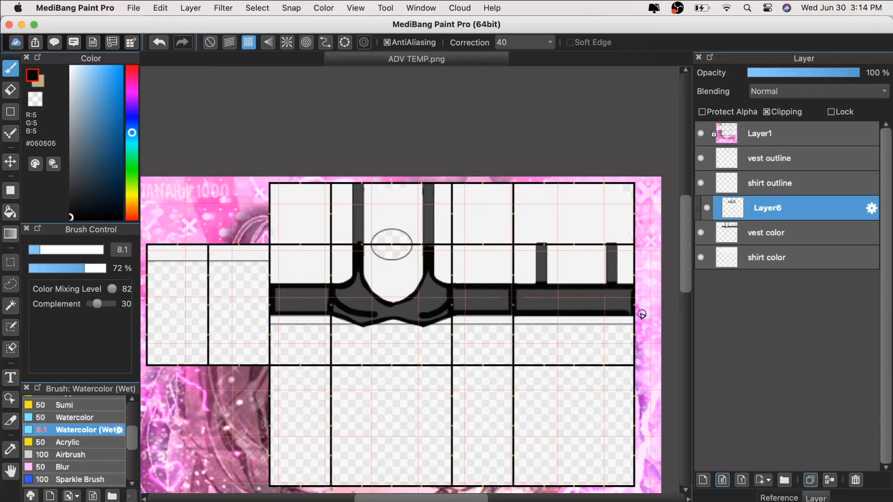
- Darken the upper ends of the vest straps on the back and front panels, turning snapping off for the front straps
key("super+plus")
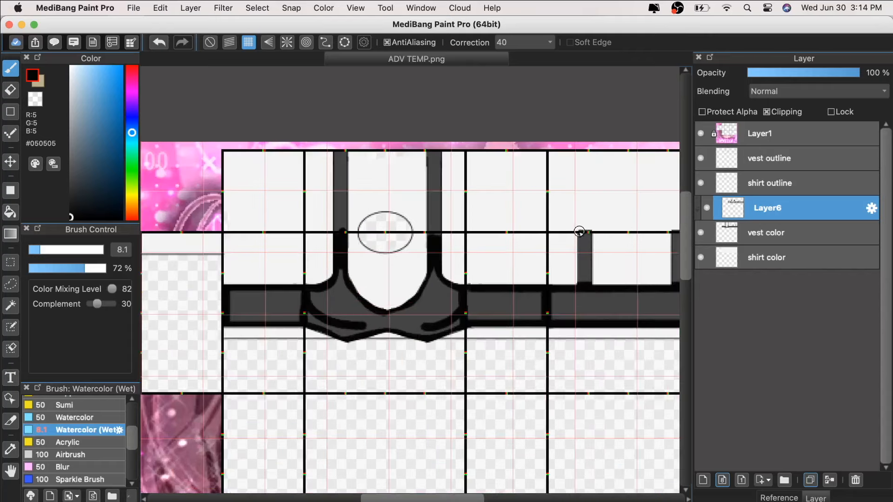
key("super+minus")
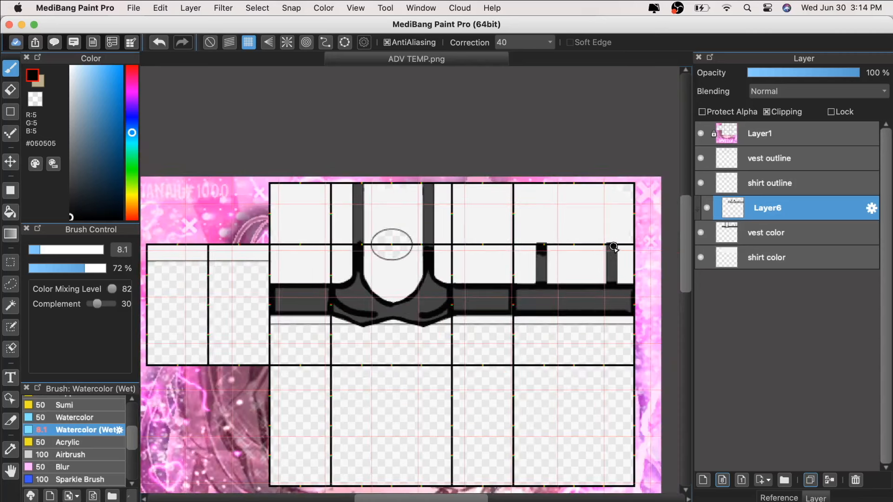
key("super+plus")
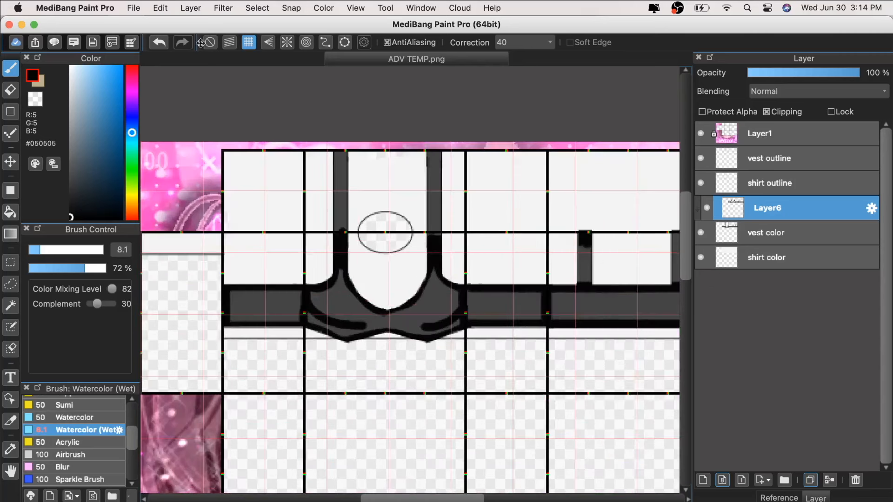
key("super+plus")
mouse_move(302, 100)
left_mouse_down()
mouse_move(309, 94)
mouse_move(309, 105)
left_mouse_up()
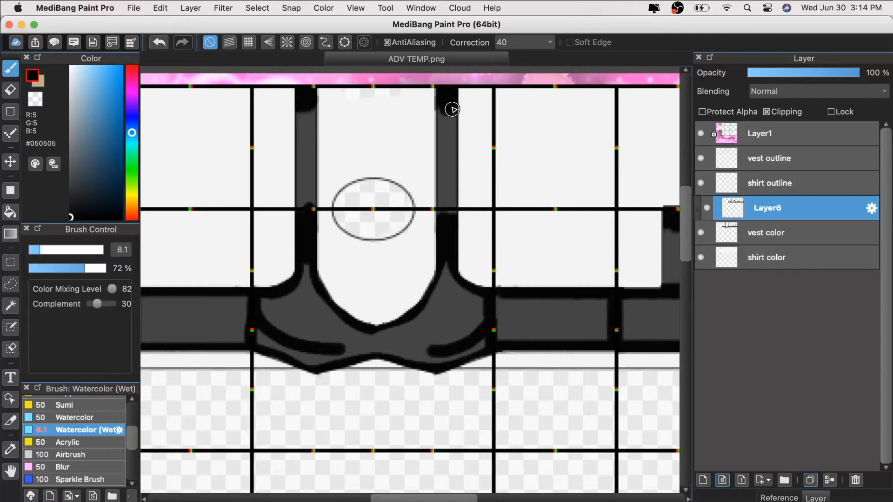
- Thicken the dark shading beneath the lowest part of the front neckline
scroll(464, 140, "down", 2)
scroll(471, 137, "up", 2)
scroll(409, 323, "up", 1)
scroll(416, 273, "down", 2)
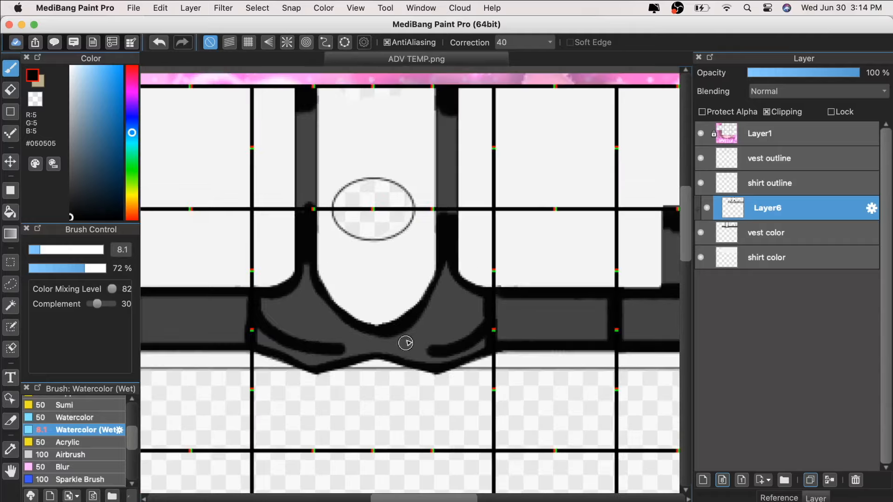
scroll(439, 325, "up", 2)
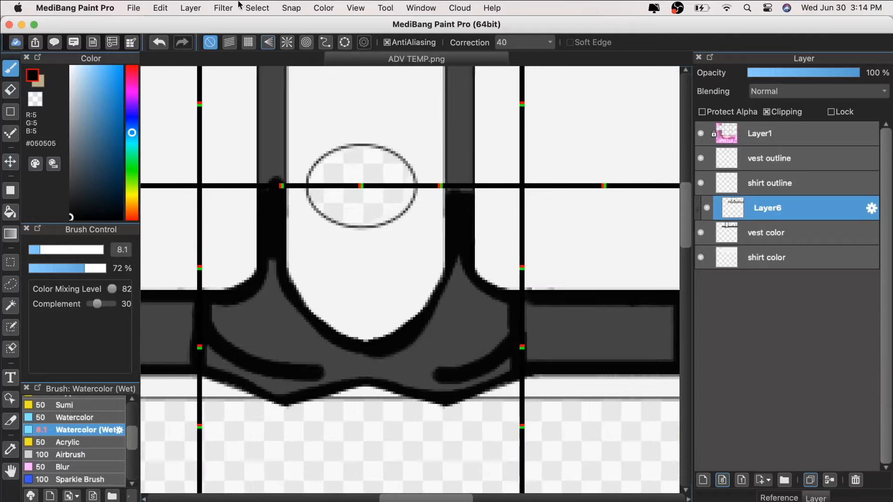
- Apply a Gaussian Blur with a value of 8 to the vest shading layer
left_click(235, 5)
mouse_move(308, 6)
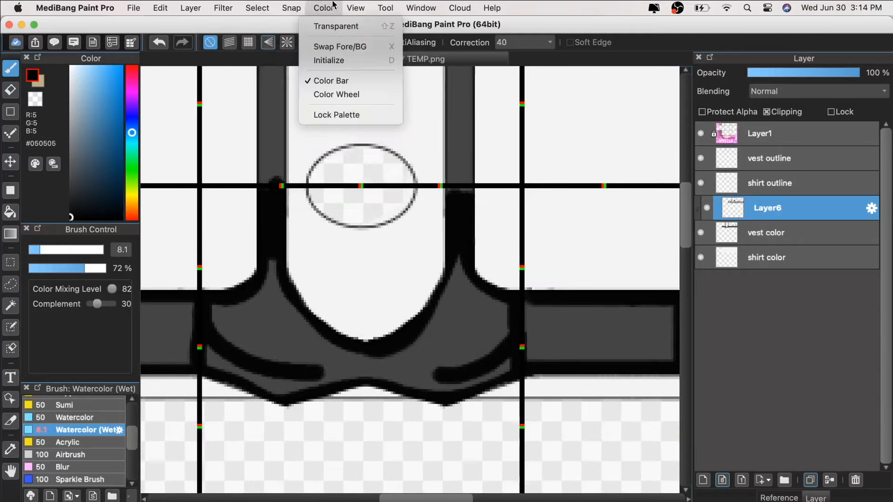
mouse_move(234, 5)
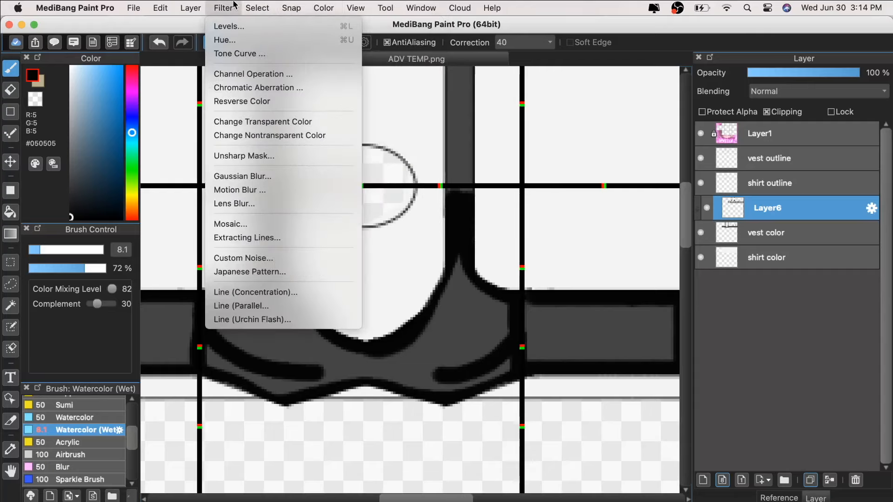
left_click(260, 176)
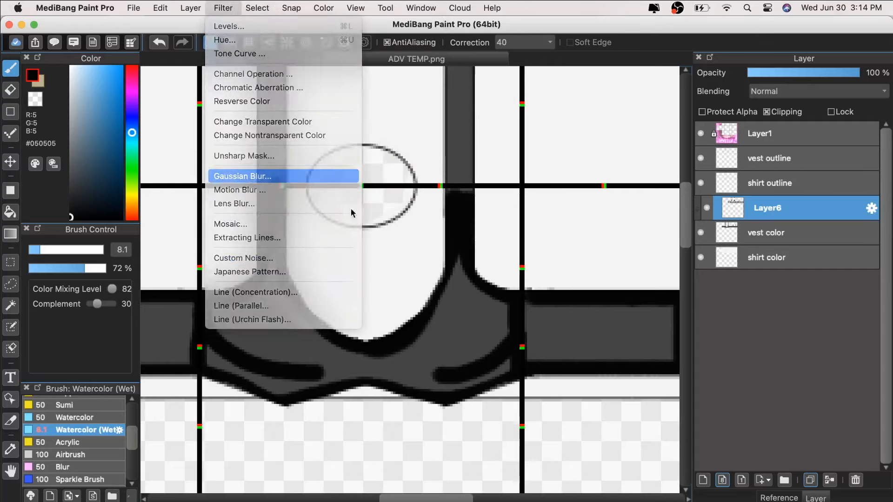
left_click_drag(699, 254, 693, 252)
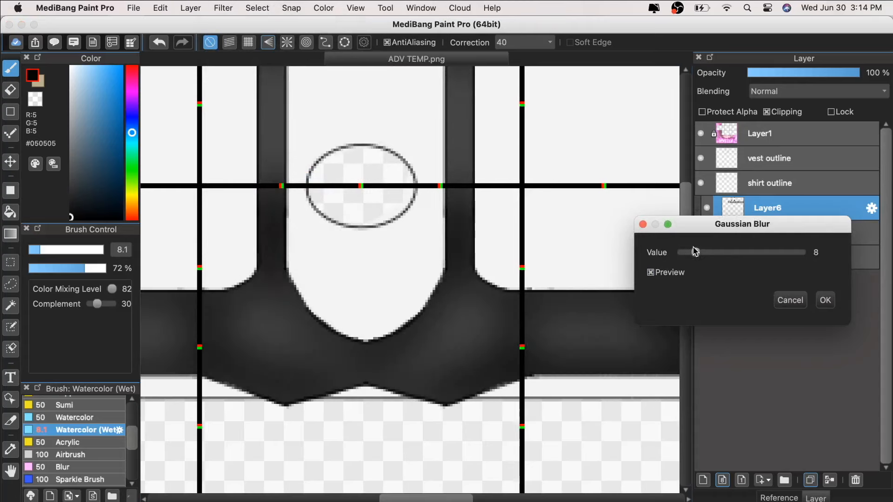
left_click(826, 300)
- Add a new layer above the blurred vest shading layer
scroll(641, 305, "down", 3)
scroll(501, 442, "up", 6)
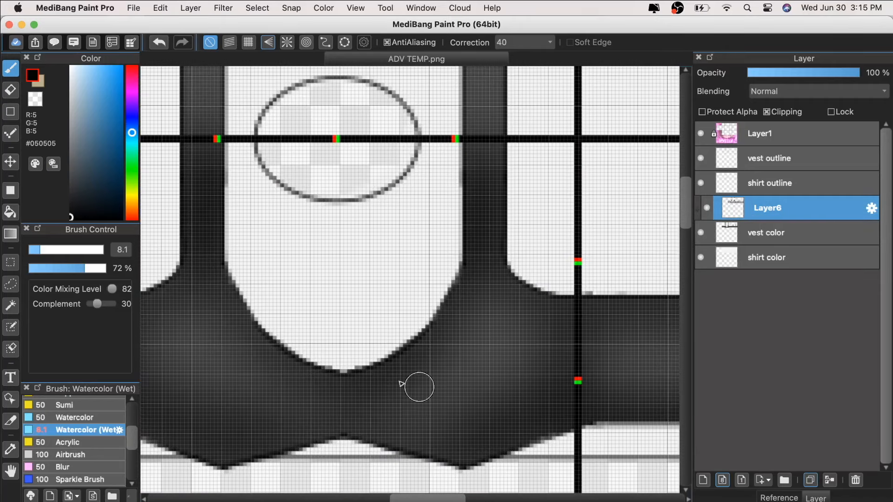
left_click(702, 479)
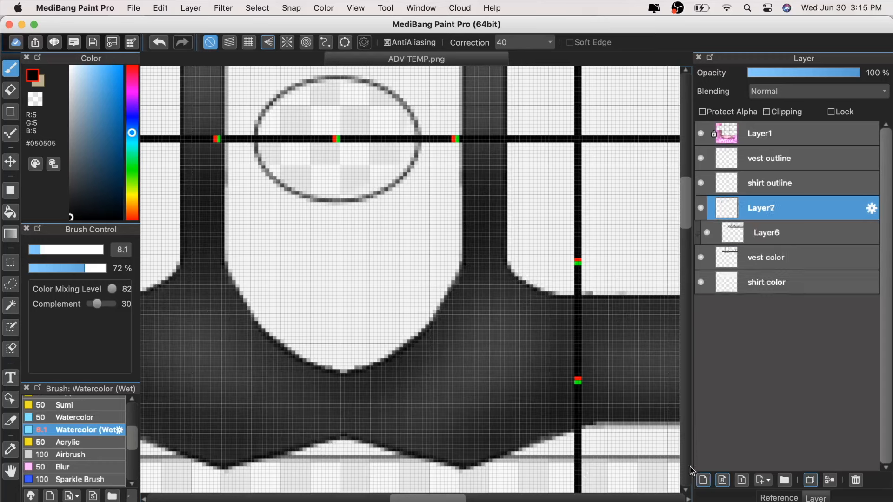
- Switch to the Pen (Sharp) brush, set its size to 1.2 and choose pure black #000000
left_click_drag(36, 252, 32, 258)
scroll(54, 426, "down", 2)
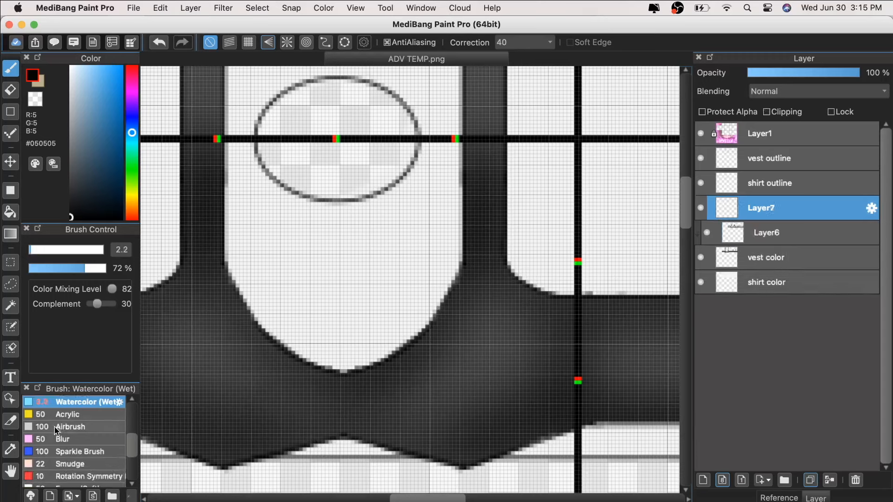
scroll(53, 430, "up", 5)
left_click(53, 428)
left_click_drag(37, 248, 30, 256)
left_click(120, 428)
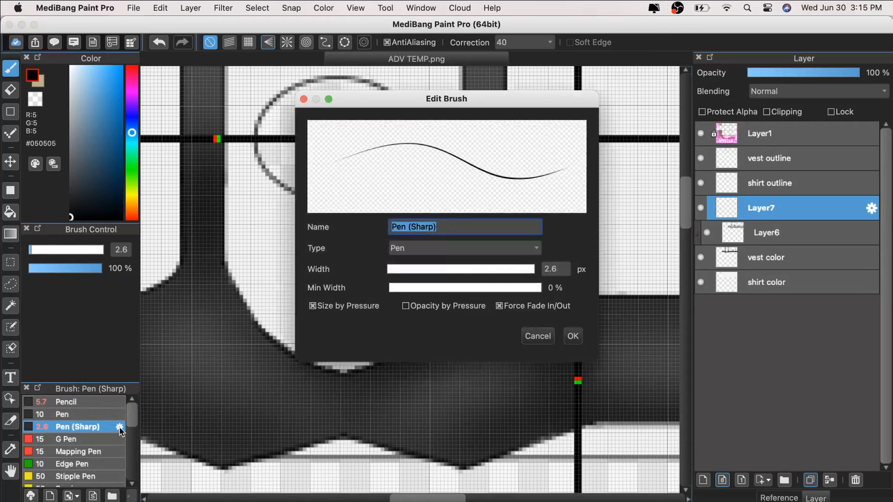
left_click(573, 336)
left_click(118, 252)
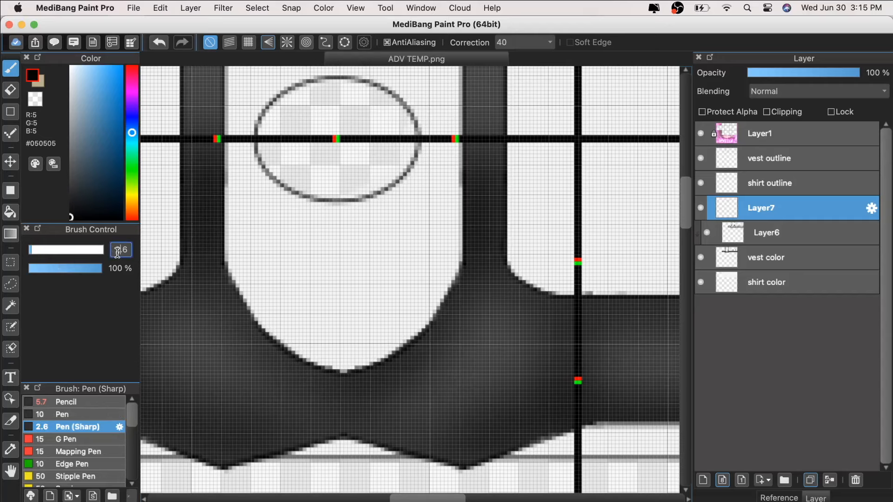
type("1.2")
key("Return")
left_click_drag(81, 211, 70, 218)
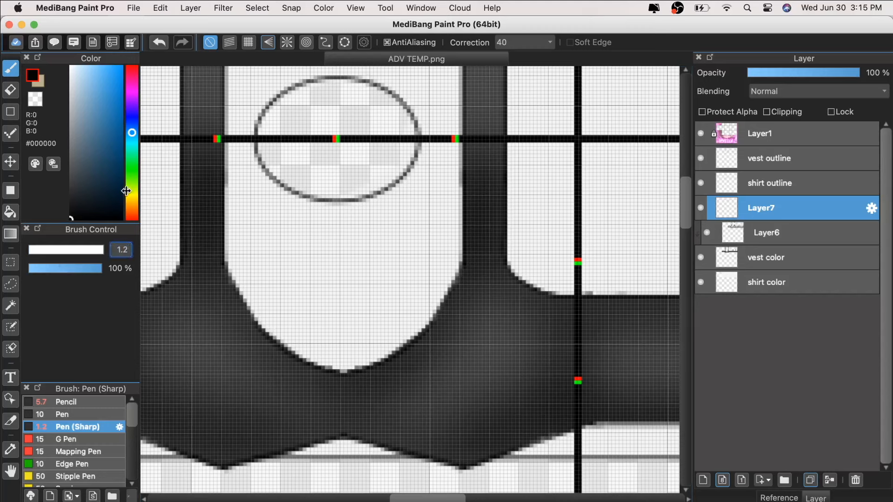
- Draw thin curved fold lines from below the neckline across the right half of the front vest, redoing the lowest one
left_click_drag(381, 394, 449, 344)
left_click_drag(373, 405, 482, 386)
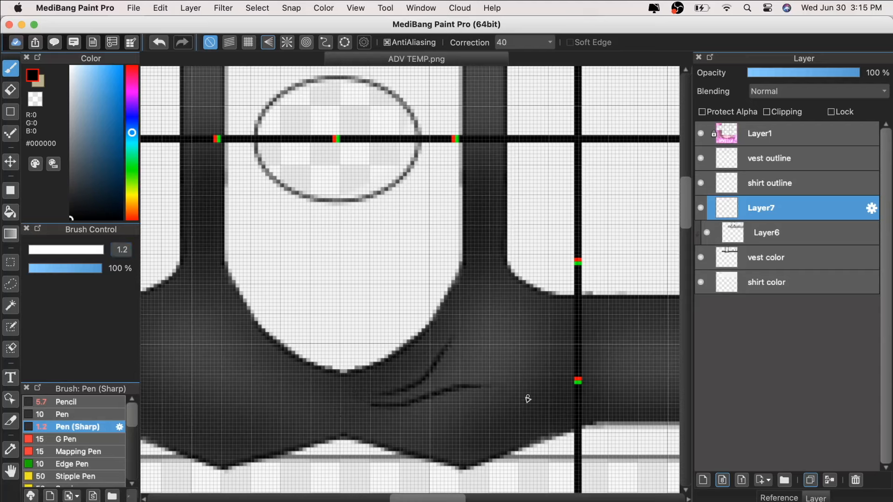
mouse_move(361, 420)
left_mouse_down()
mouse_move(404, 424)
mouse_move(483, 404)
left_mouse_up()
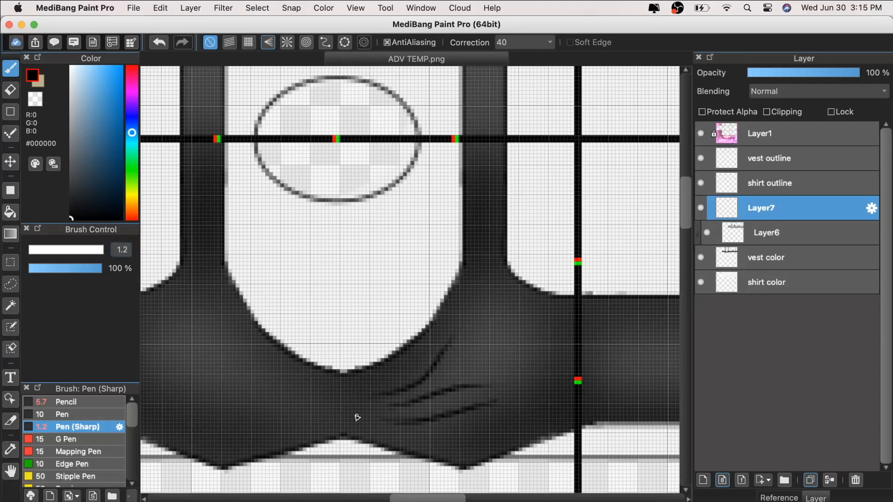
left_click_drag(367, 422, 514, 445)
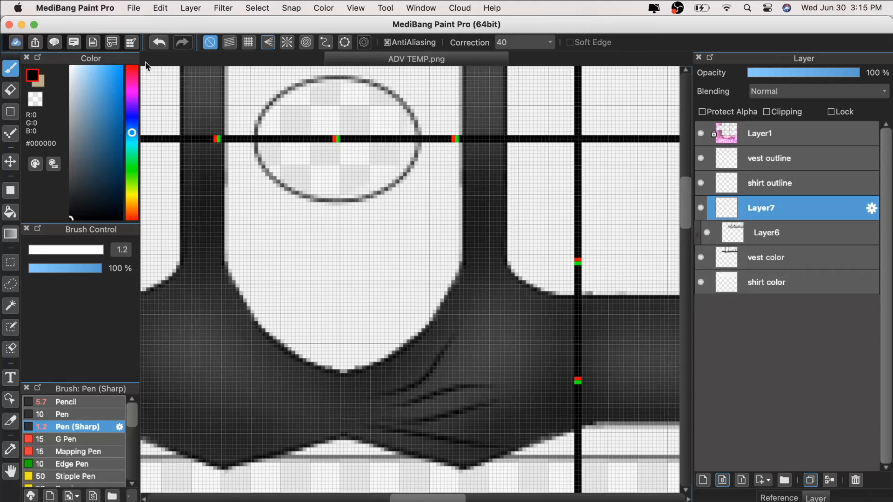
left_click(159, 43)
mouse_move(350, 385)
left_mouse_down()
mouse_move(374, 385)
mouse_move(431, 334)
left_mouse_up()
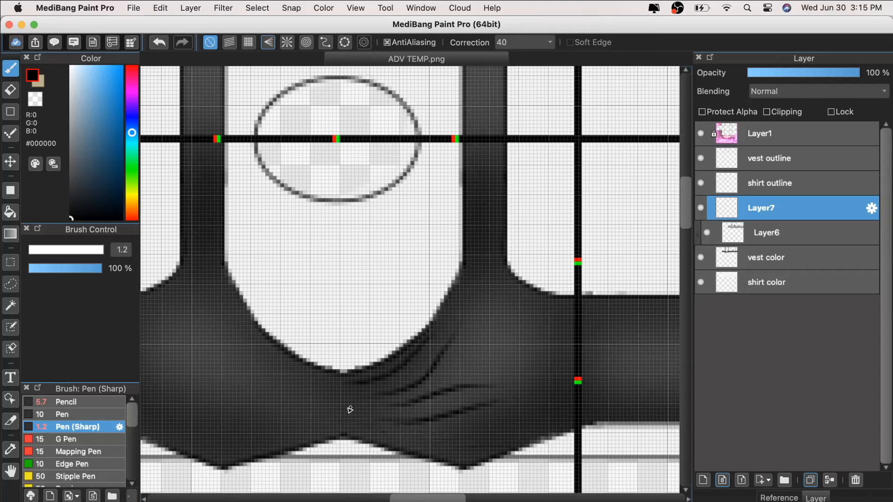
left_click_drag(360, 420, 442, 440)
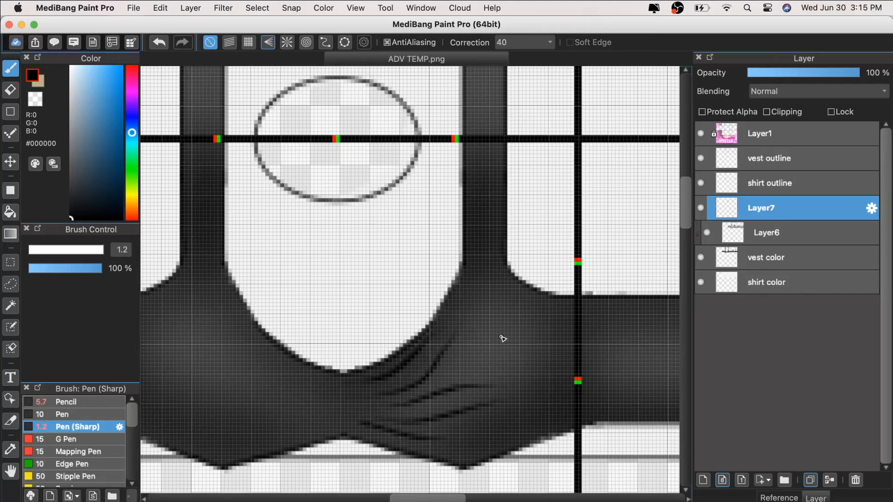
- Draw more thin black fold lines near the lower right edge of the front vest and lengthen the existing folds outward
left_click_drag(558, 416, 444, 442)
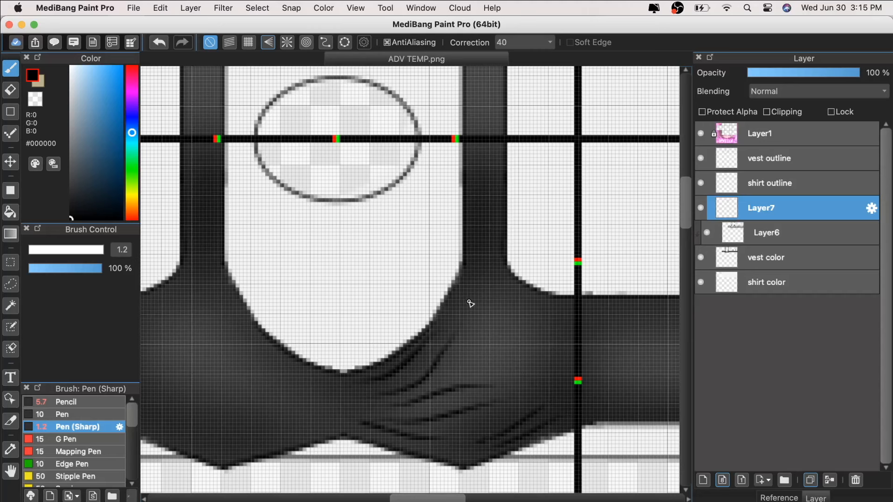
key("super+0")
key("super+0")
mouse_move(453, 343)
left_mouse_down()
mouse_move(484, 314)
mouse_move(468, 382)
mouse_move(448, 381)
mouse_move(469, 320)
mouse_move(445, 350)
left_mouse_up()
mouse_move(458, 388)
left_mouse_down()
mouse_move(513, 383)
mouse_move(458, 409)
mouse_move(383, 419)
left_mouse_up()
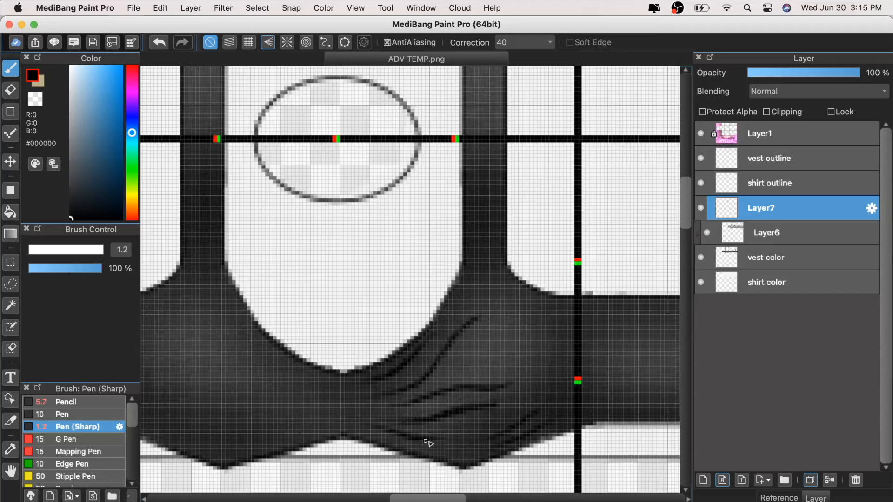
scroll(417, 254, "down", 3)
scroll(415, 250, "up", 2)
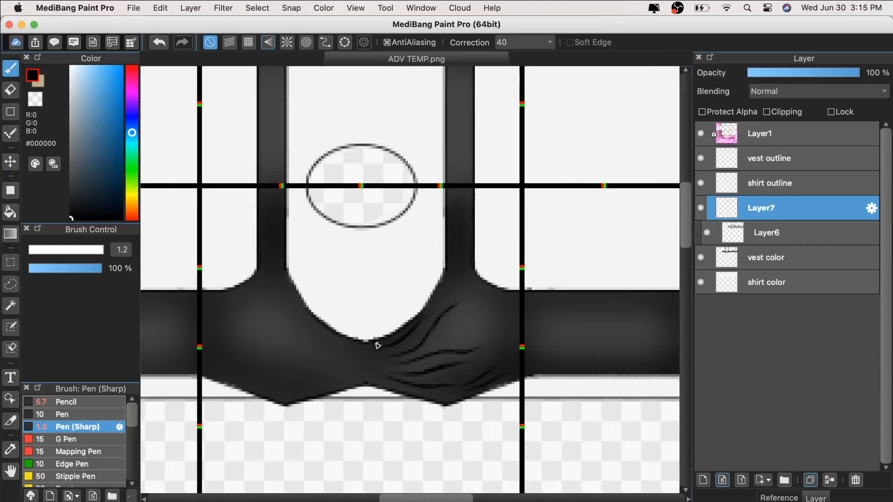
scroll(378, 343, "up", 2)
mouse_move(481, 227)
left_mouse_down()
mouse_move(477, 269)
mouse_move(449, 316)
left_mouse_up()
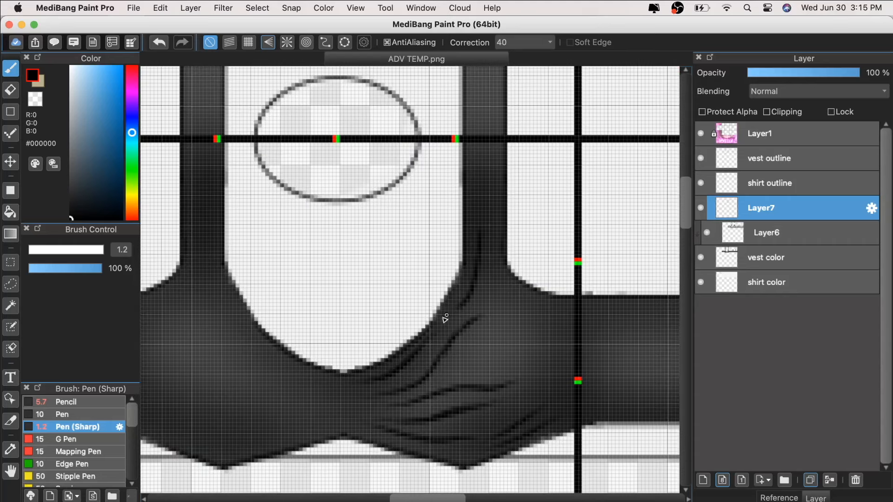
key("super+minus")
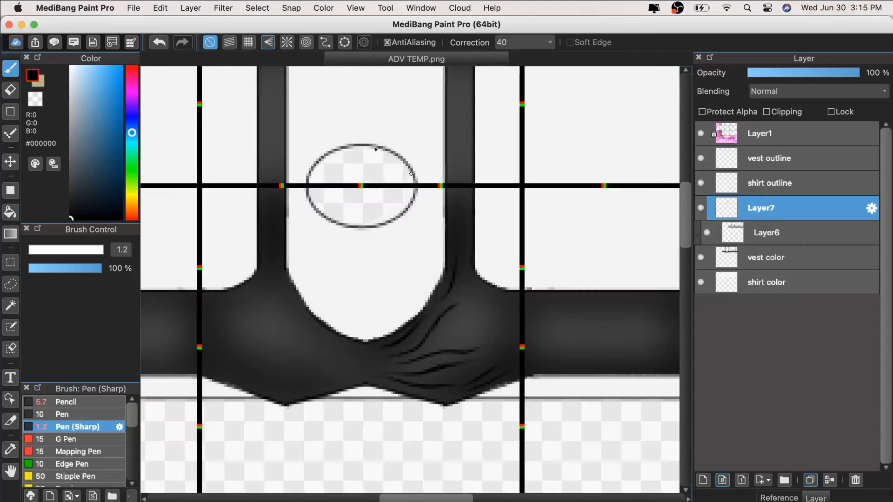
left_click(159, 42)
key("super+plus")
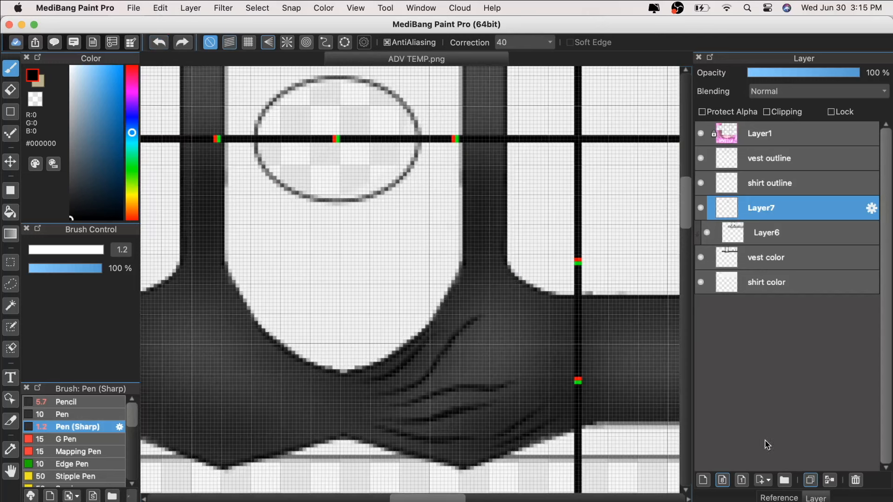
- Duplicate the fold line layer and flip the copy onto the left half of the front vest, mirroring the right-hand folds
left_click(810, 478)
left_click(11, 162)
mouse_move(454, 404)
left_mouse_down()
mouse_move(283, 400)
mouse_move(276, 367)
left_mouse_up()
key("super+t")
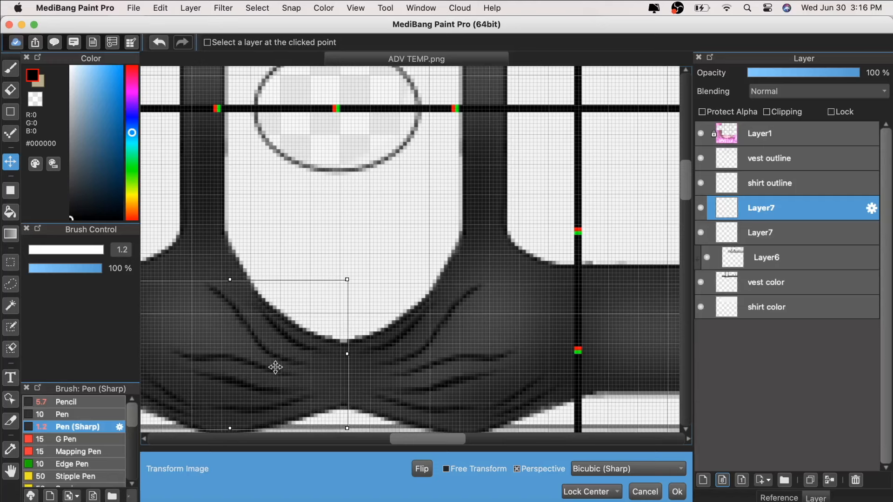
scroll(326, 376, "down", 3)
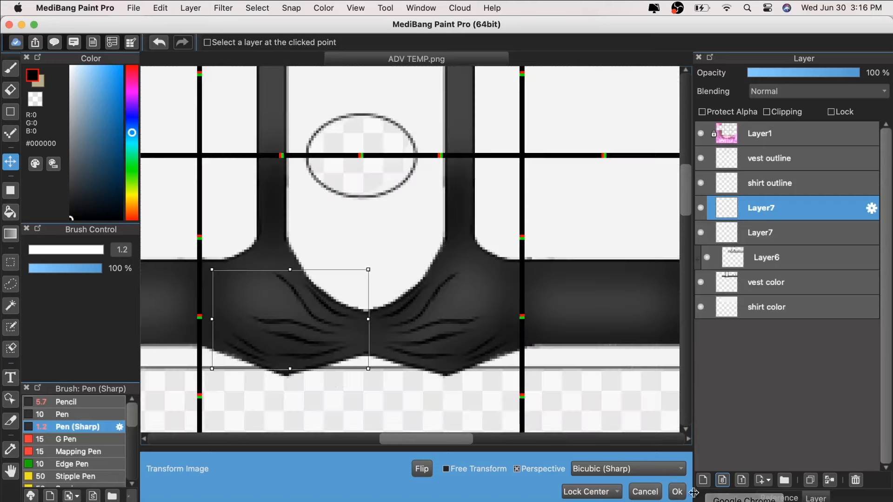
key("Return")
- Merge the mirrored folds down into the original fold layer and duplicate the merged layer
scroll(601, 424, "up", 2)
scroll(601, 424, "up", 1)
scroll(658, 420, "down", 1)
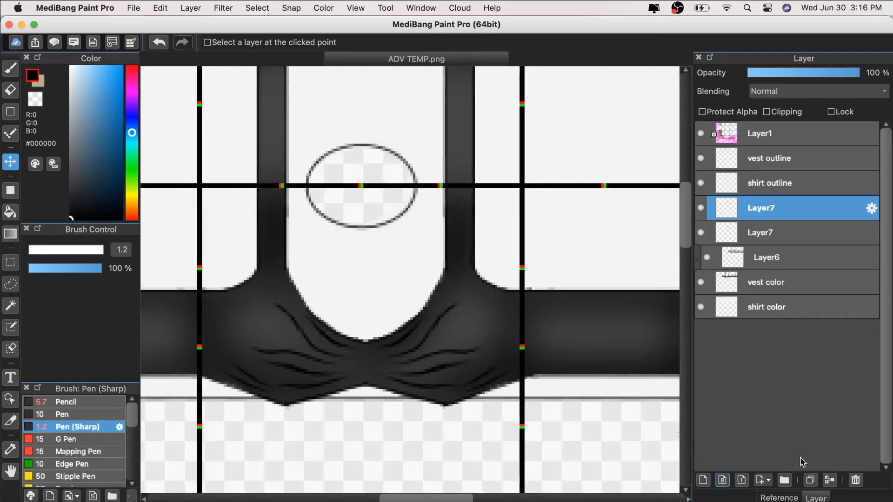
left_click(831, 482)
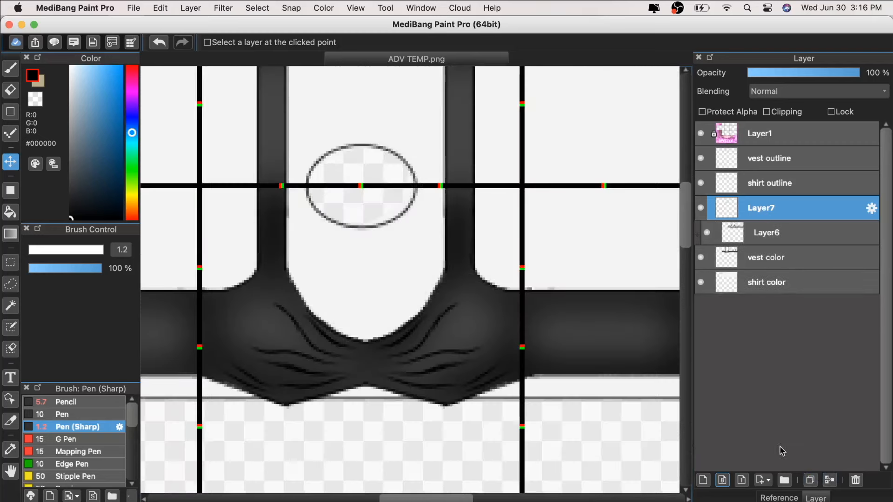
left_click(810, 480)
scroll(394, 368, "up", 2)
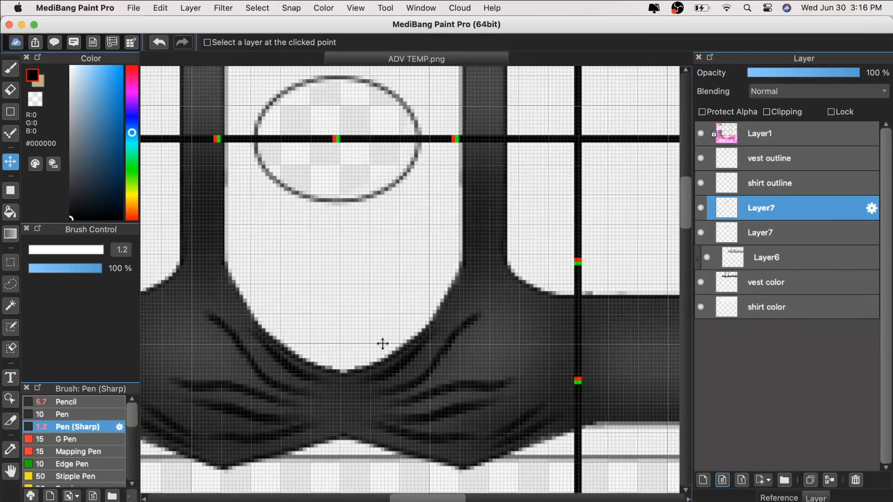
- Set the duplicated fold layer's brightness to +100 and shift it slightly above the dark fold lines
left_click(224, 8)
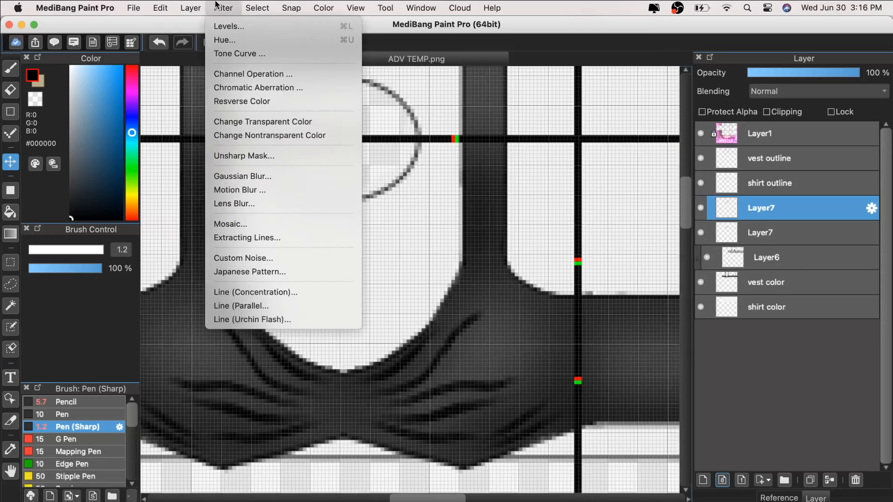
mouse_move(262, 7)
mouse_move(223, 8)
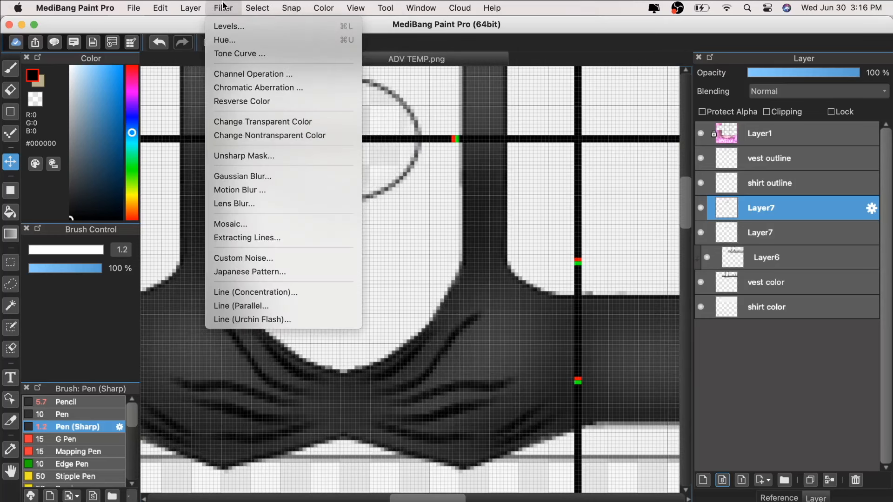
left_click(232, 36)
left_click_drag(457, 308, 534, 308)
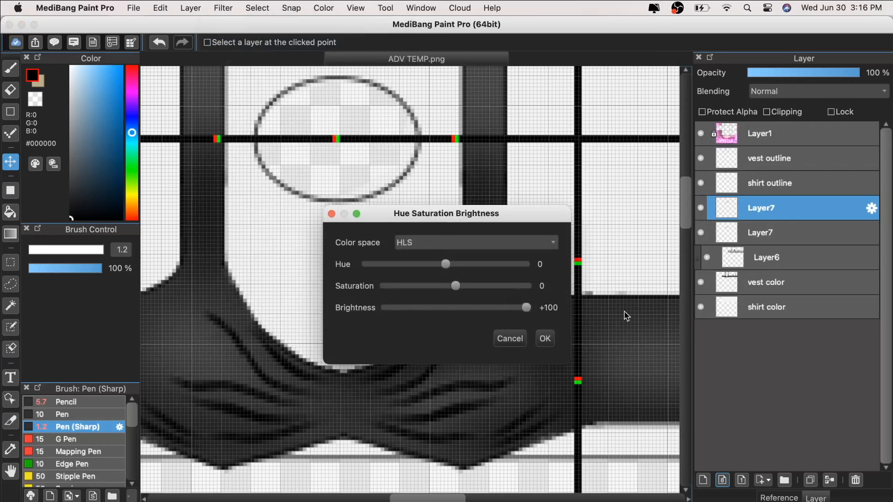
left_click(543, 338)
left_click_drag(457, 357, 458, 356)
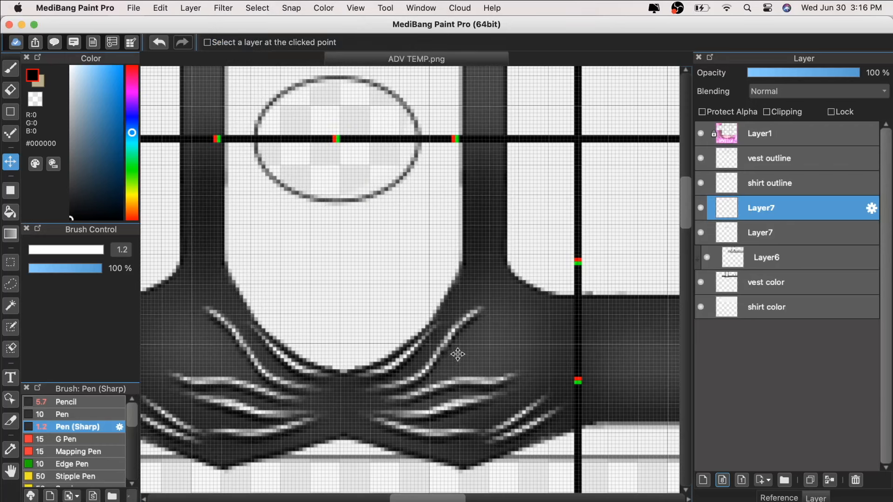
key("super+minus")
key("super+plus")
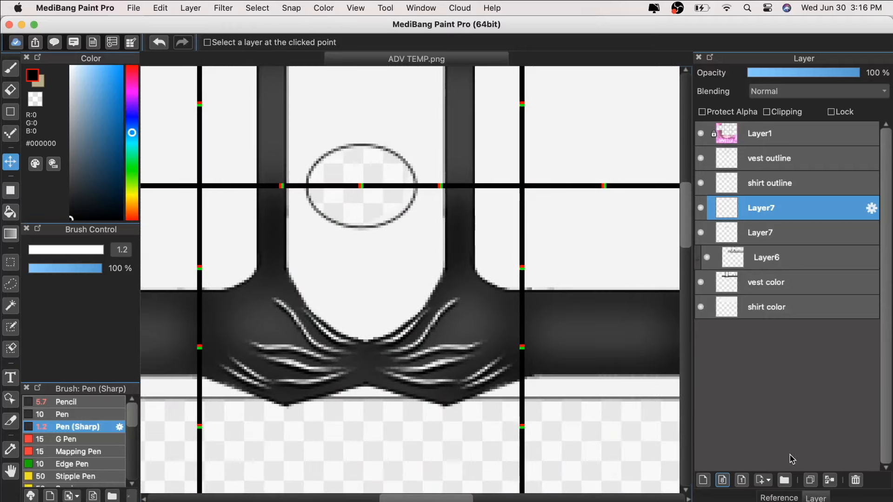
- Merge the white highlights down into the dark fold layer and set it to Overlay blending with 29% opacity
left_click(830, 482)
key("super+plus")
left_click(805, 92)
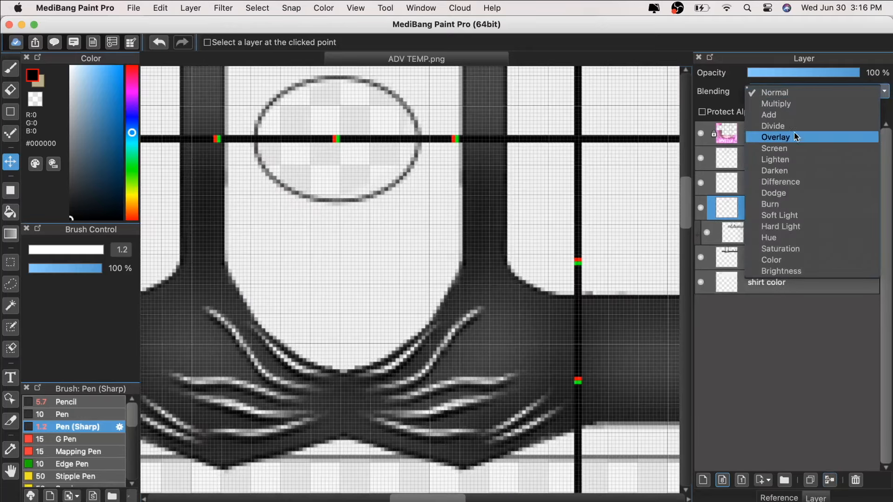
left_click(794, 140)
key("super+minus")
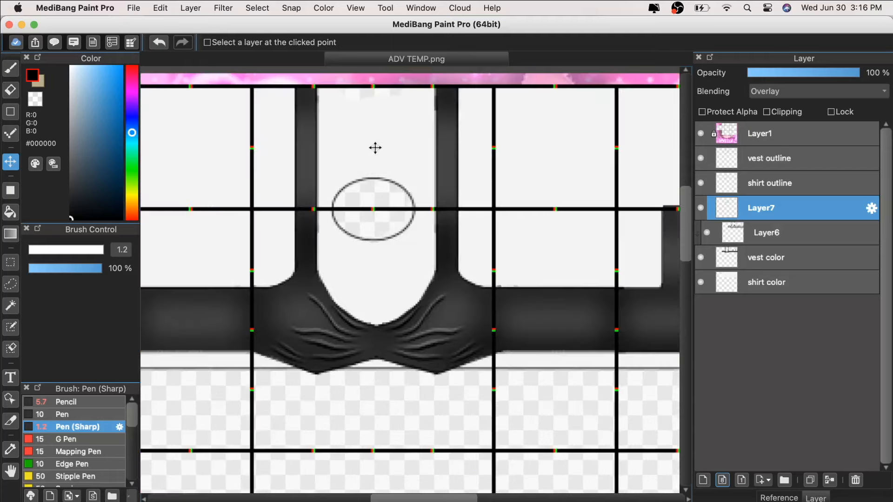
key("super+plus")
left_click_drag(856, 75, 781, 75)
key("super+minus")
key("super+plus")
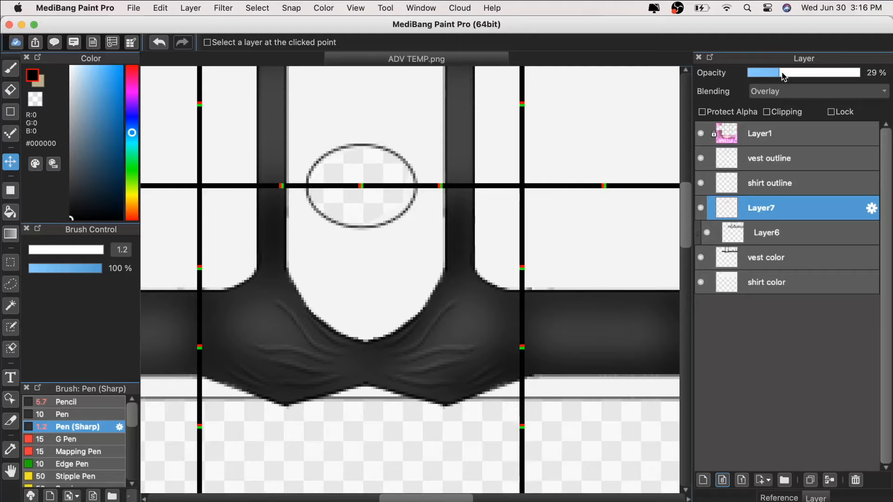
- Examine the softened folds across the front vest at different zoom levels
scroll(428, 289, "up", 1)
scroll(447, 205, "down", 3)
scroll(457, 236, "up", 1)
scroll(458, 236, "up", 1)
left_click(10, 471)
left_click_drag(371, 426, 374, 410)
scroll(373, 411, "up", 2)
scroll(399, 374, "down", 3)
scroll(368, 353, "up", 2)
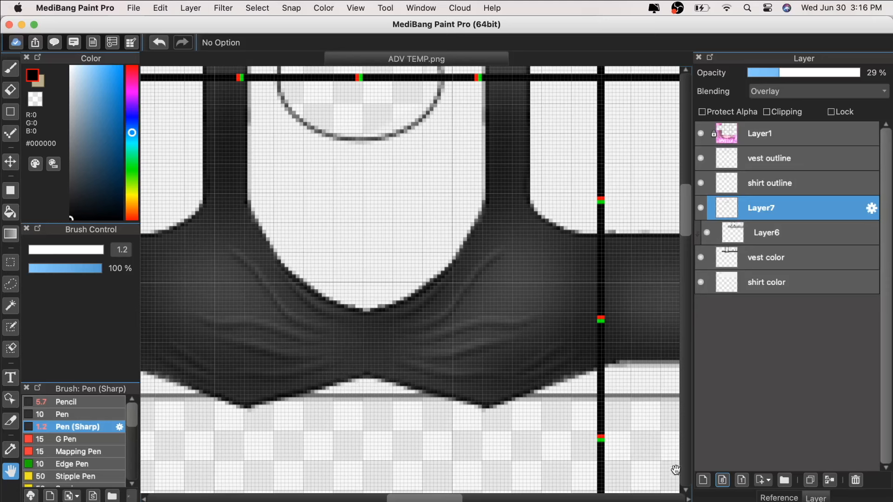
- Add a new layer above the fold layer and set the Pen (Sharp) brush size to 1
left_click(703, 480)
key("super+plus")
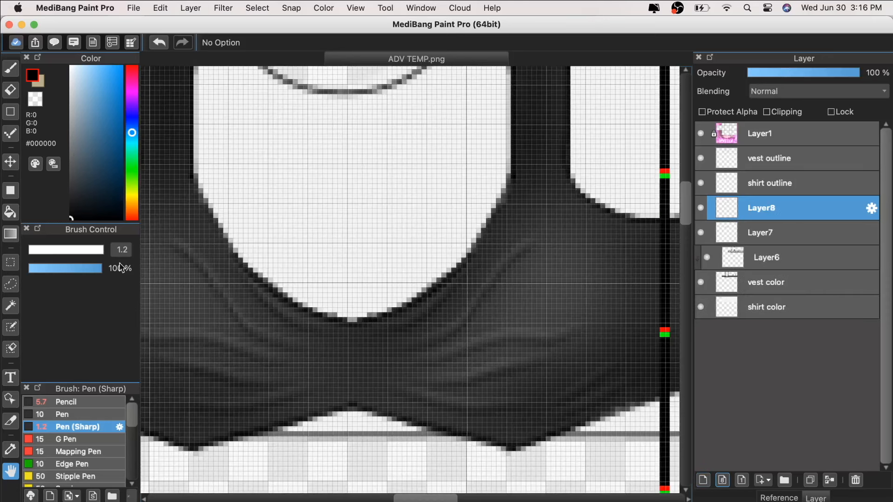
left_click(124, 248)
key("b")
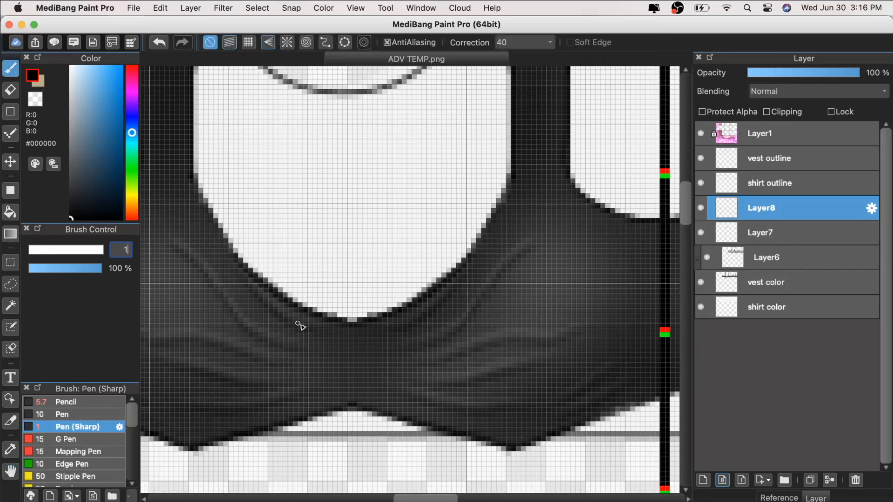
- Draw short black crossing fold lines at the centre of the front vest, just below the neckline
left_click_drag(292, 359, 329, 363)
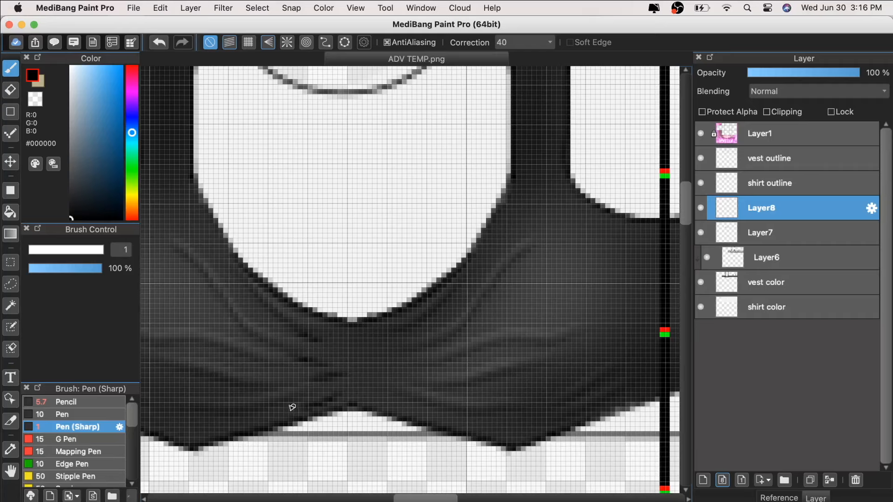
mouse_move(392, 333)
left_mouse_down()
mouse_move(346, 345)
mouse_move(307, 337)
mouse_move(393, 354)
mouse_move(329, 371)
left_mouse_up()
key("super+minus")
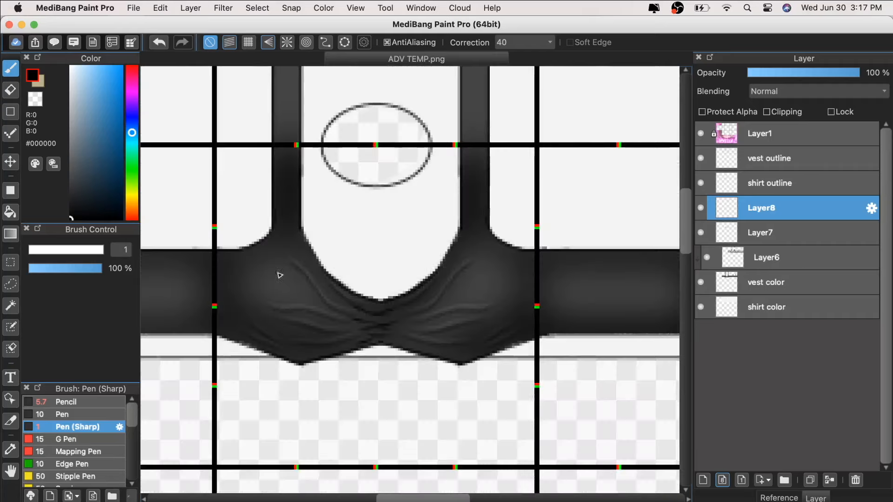
key("super+plus")
key("super+minus")
key("super+minus")
key("super+minus")
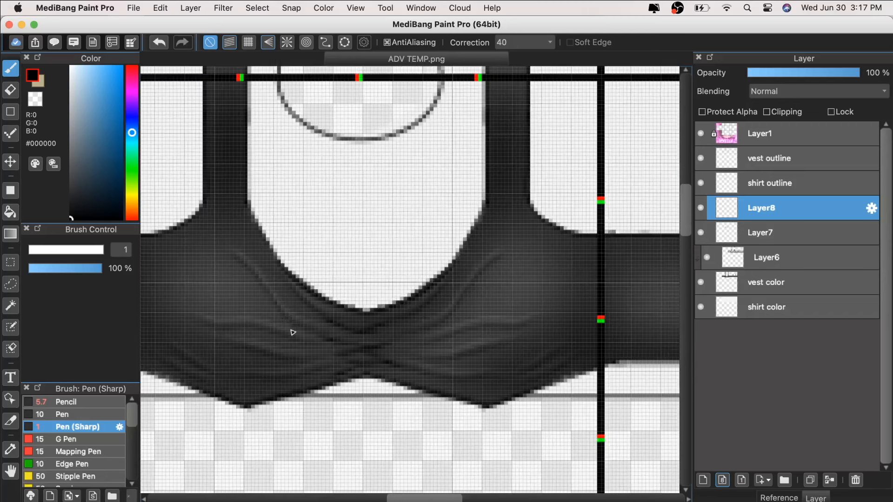
- Duplicate the central fold line layer and switch to the Move tool
key("super+plus")
left_click(811, 480)
key("super+plus")
left_click(11, 162)
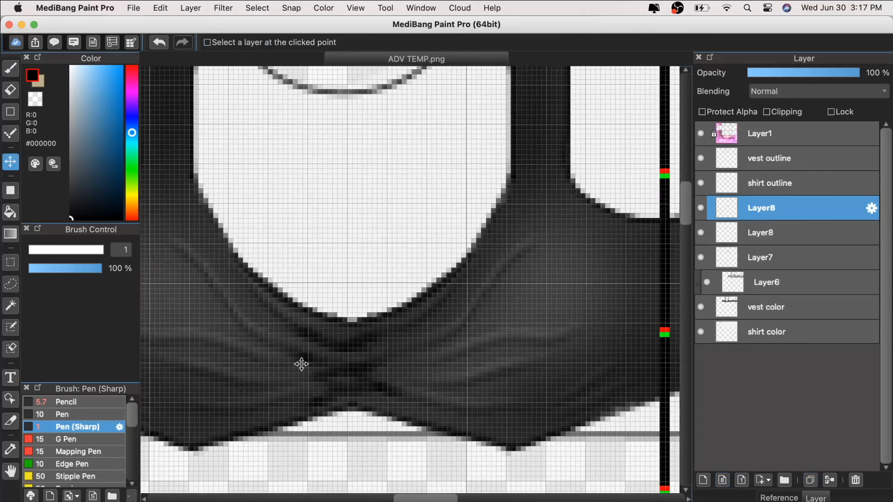
- Raise the central fold copy's brightness to the maximum so it turns white, offset slightly above the dark lines
left_click(191, 8)
mouse_move(218, 5)
left_click(227, 40)
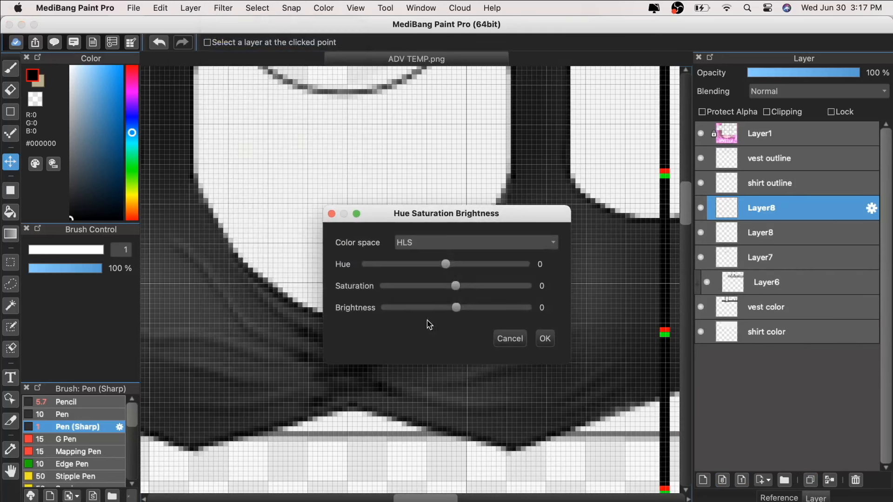
left_click_drag(563, 308, 568, 335)
left_click(545, 339)
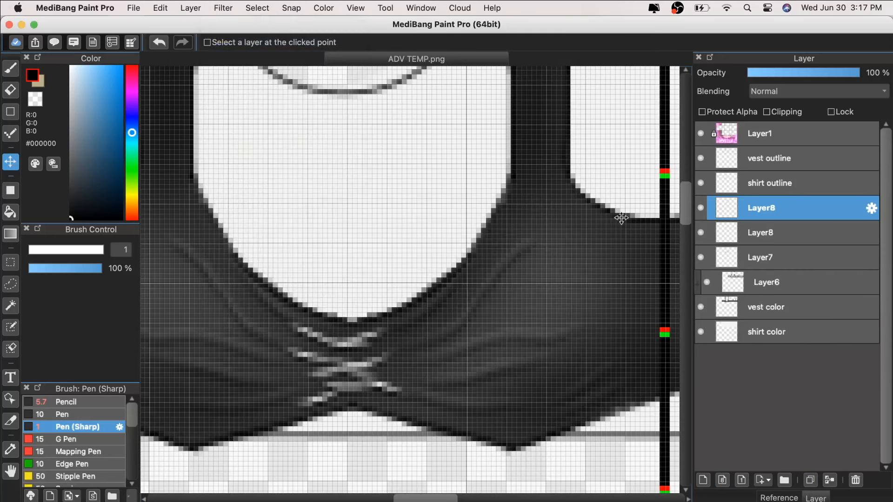
- Merge the white copy down into the central fold layer and set it to Overlay blending with 69% opacity
left_click(831, 480)
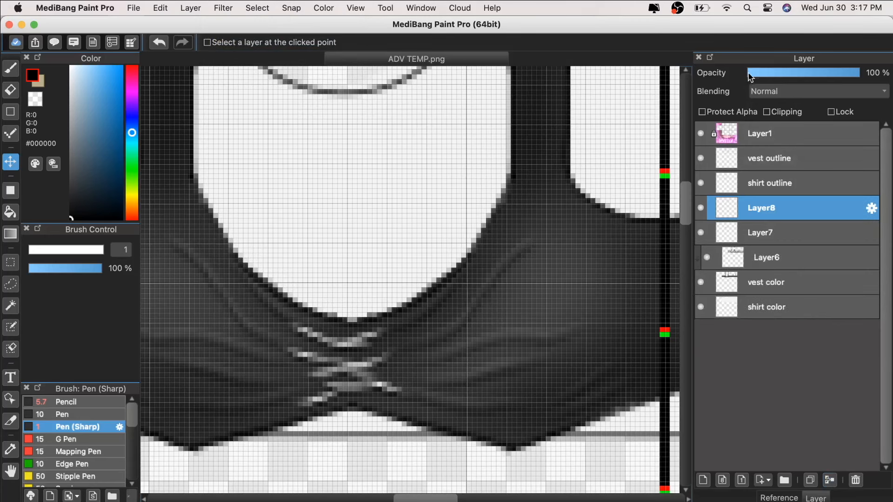
left_click(772, 91)
left_click(775, 137)
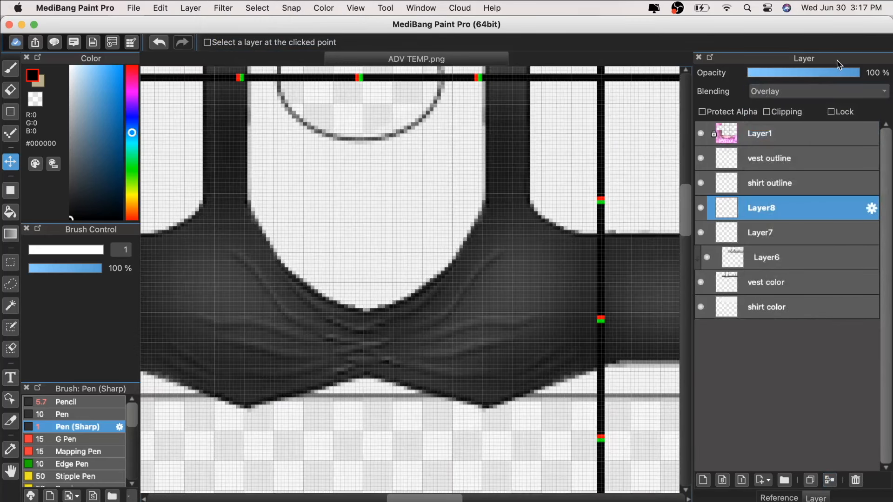
left_click_drag(840, 72, 833, 81)
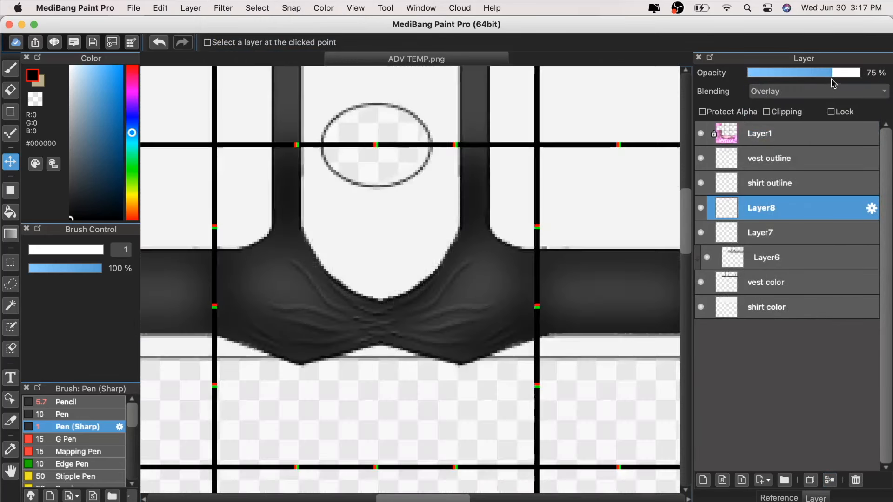
left_click_drag(833, 77, 825, 75)
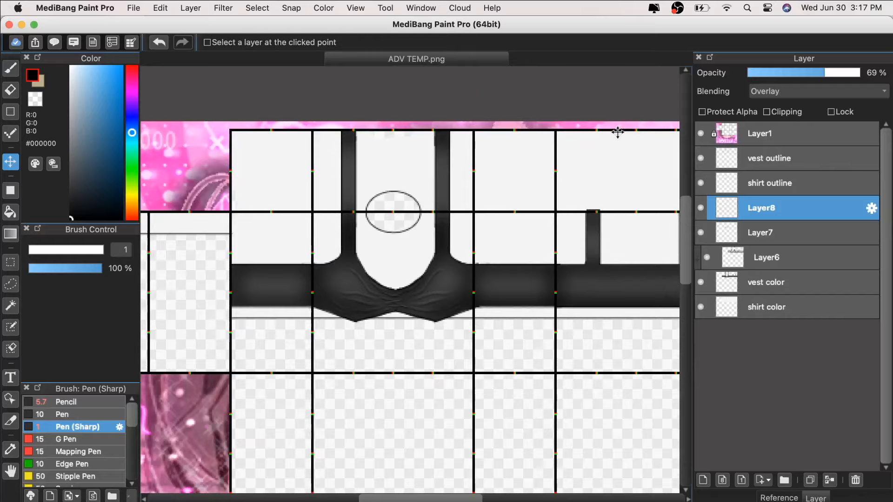
- Examine the shaded front vest and its central folds against the neighbouring template panels
key("super+plus")
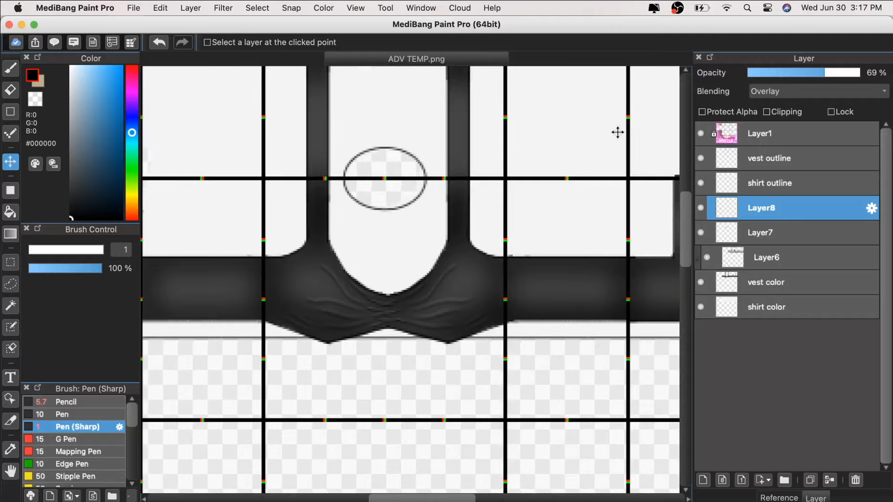
key("super+minus")
key("super+minus")
key("super+plus")
key("super+plus")
key("super+minus")
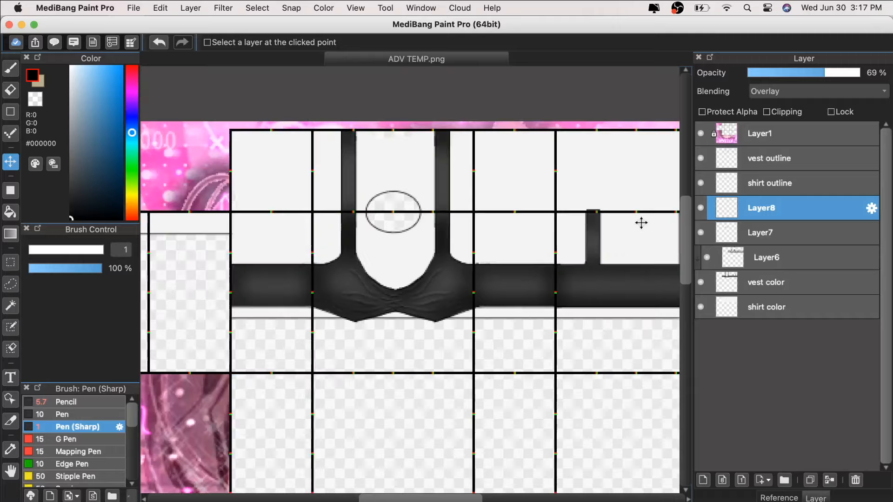
key("super+minus")
key("super+plus")
key("super+plus")
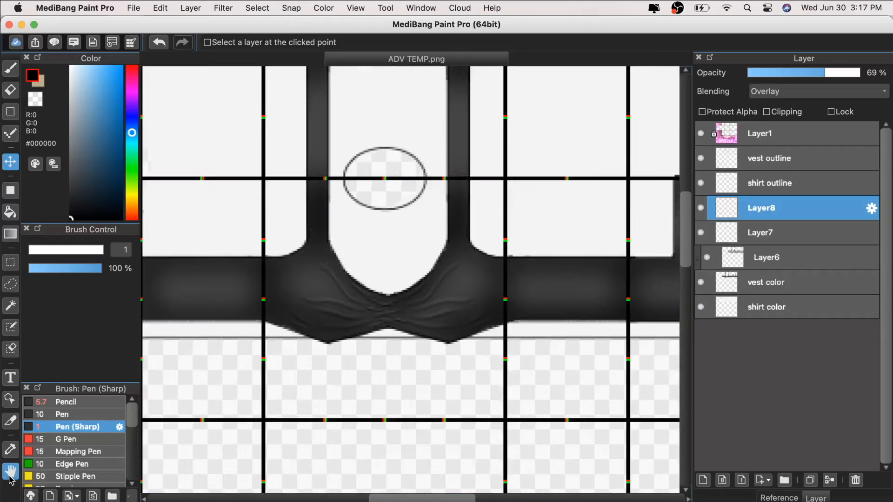
- Search the computer for "wool" and open the wool_lines.png texture in Preview
left_click(10, 471)
scroll(373, 441, "right", 1)
key("super+minus")
key("super+plus")
left_click(747, 8)
type("wool")
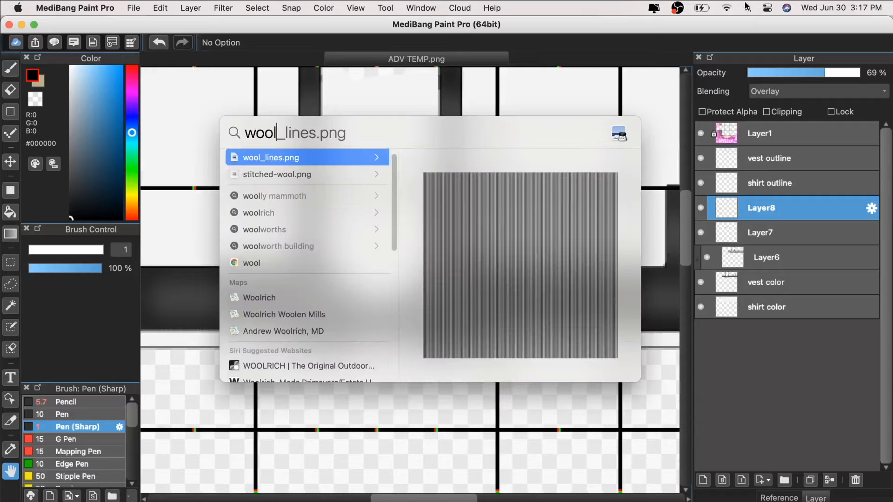
left_click(325, 156)
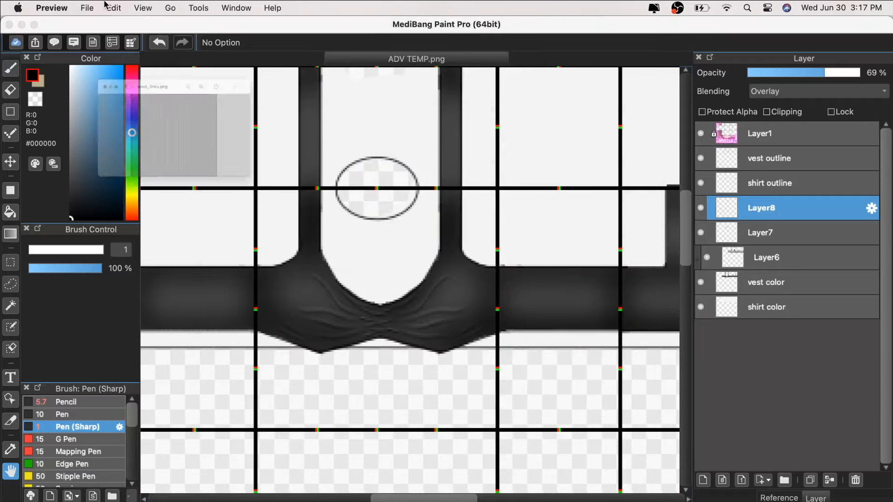
- Copy the wool_lines.png image, return to MediBang Paint Pro and paste it into the template as a new layer
left_click(99, 7)
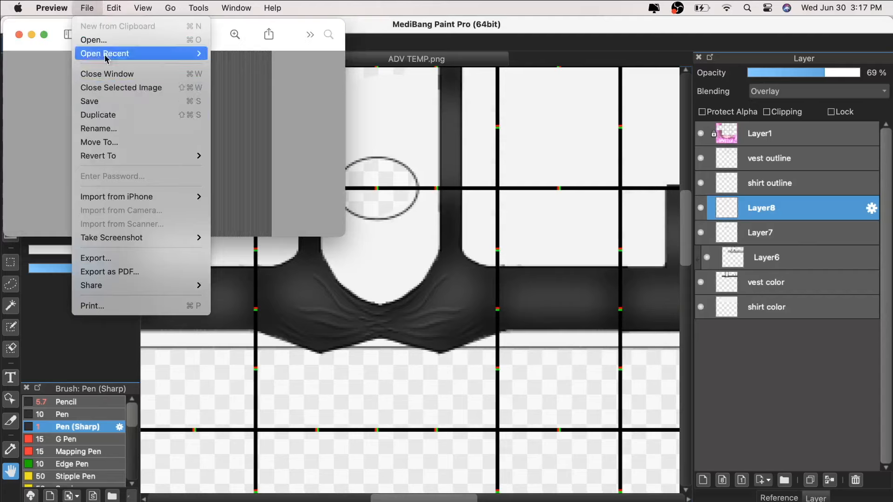
mouse_move(117, 7)
left_click(115, 74)
left_click(465, 43)
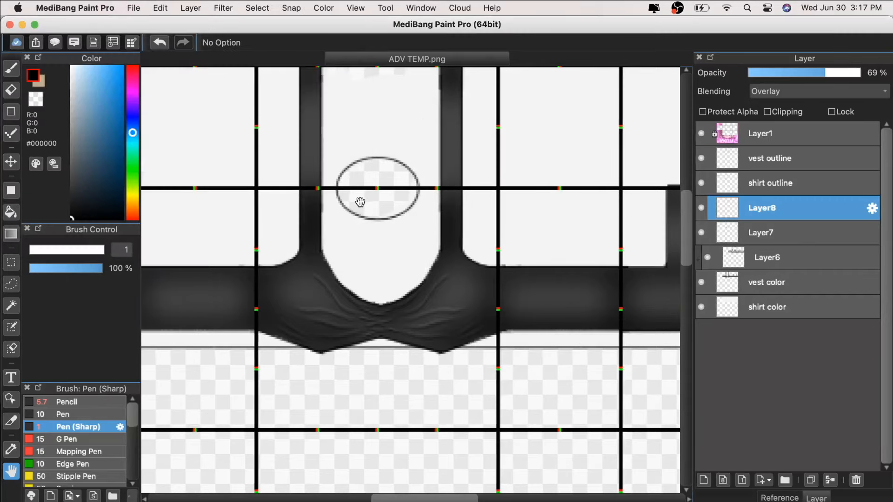
key("super+v")
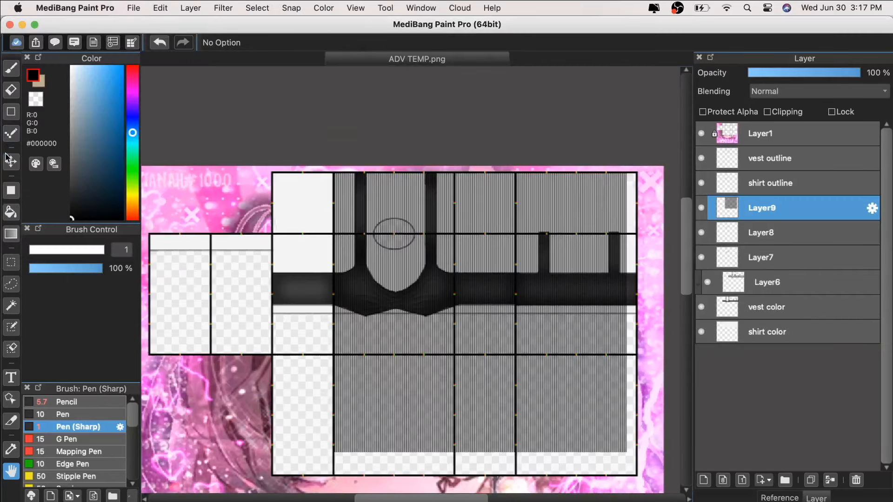
- Move the wool texture and enlarge it to span the full width of the template's torso panels
left_click(8, 158)
left_click_drag(497, 314, 473, 315)
key("super+t")
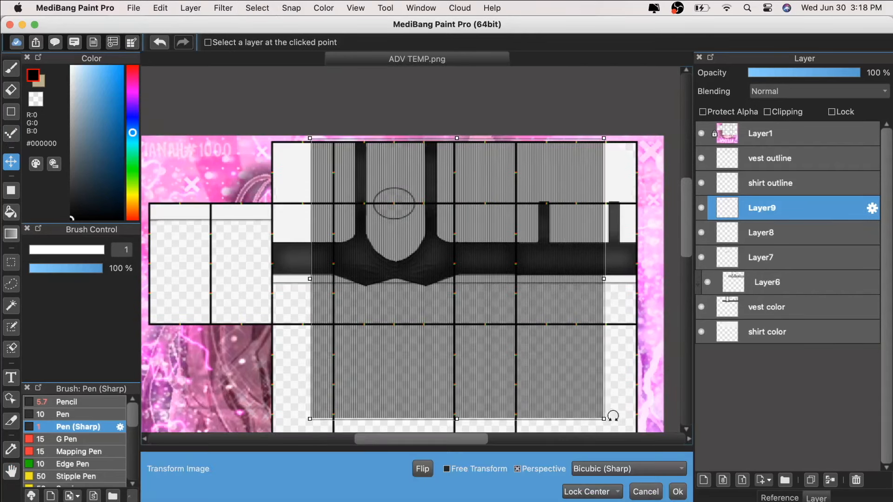
left_click_drag(603, 420, 642, 456)
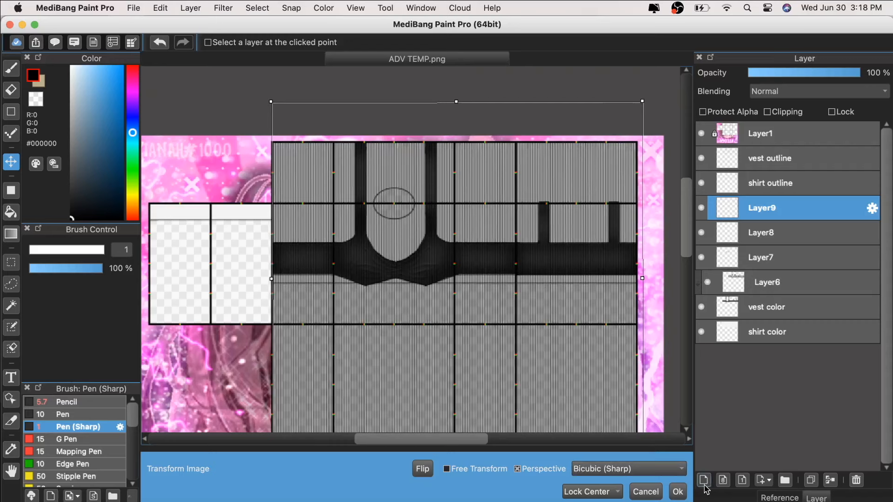
left_click(679, 492)
- Place the wool texture layer directly above Layer6 and clip it to the vest color layer
key("super+plus")
left_click_drag(782, 234, 781, 270)
left_click(768, 112)
key("super+plus")
key("super+minus")
key("super+plus")
key("super+plus")
key("super+minus")
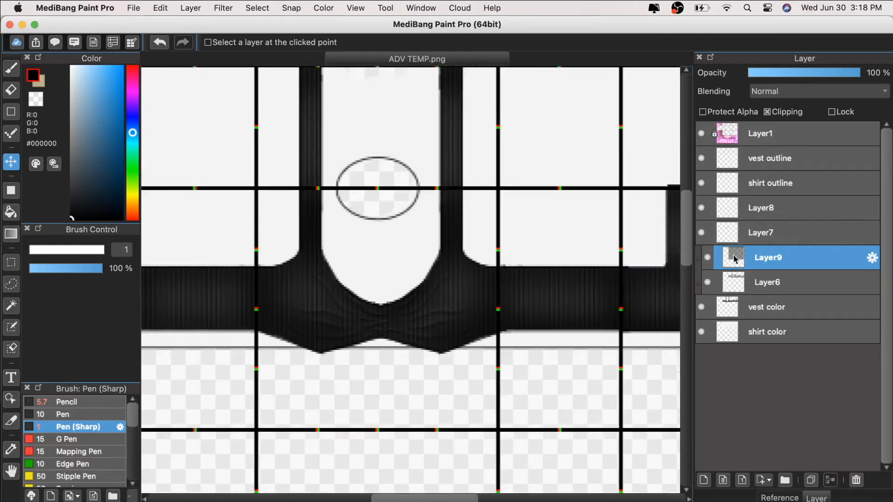
- Lower the clipped wool texture's opacity to 45%
key("super+minus")
key("super+plus")
key("super+plus")
left_click_drag(818, 73, 798, 76)
key("super+minus")
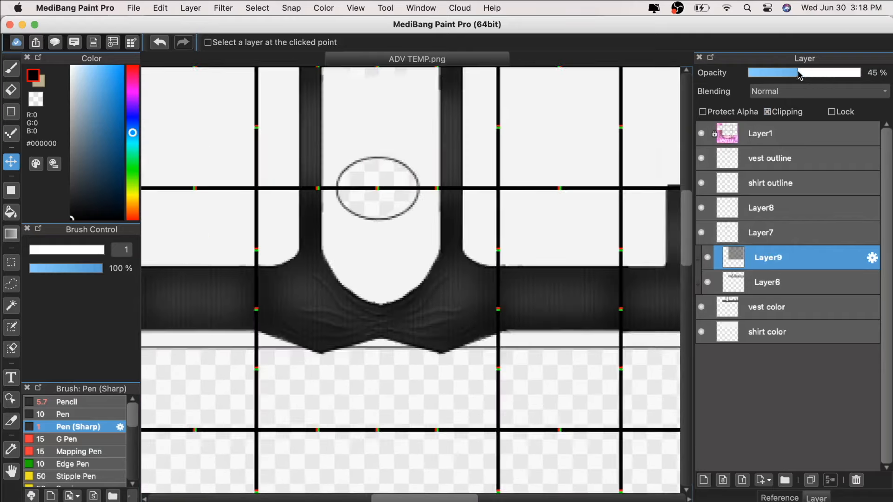
key("super+minus")
key("super+plus")
key("super+plus")
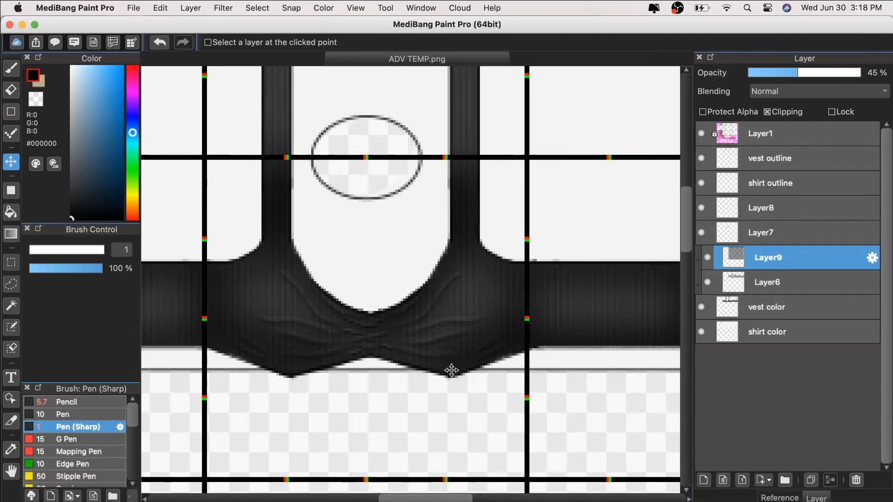
- Select Layer7 with the vest folds and raise its opacity to 56%
left_click(781, 208)
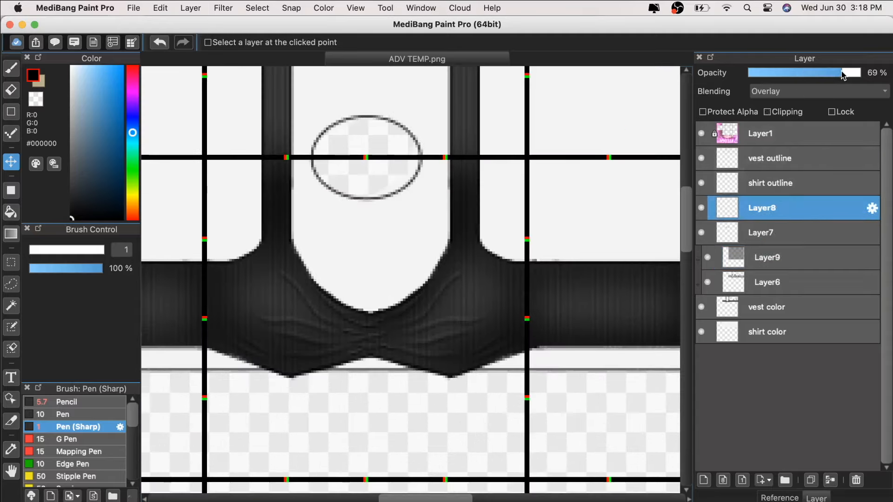
left_click(773, 233)
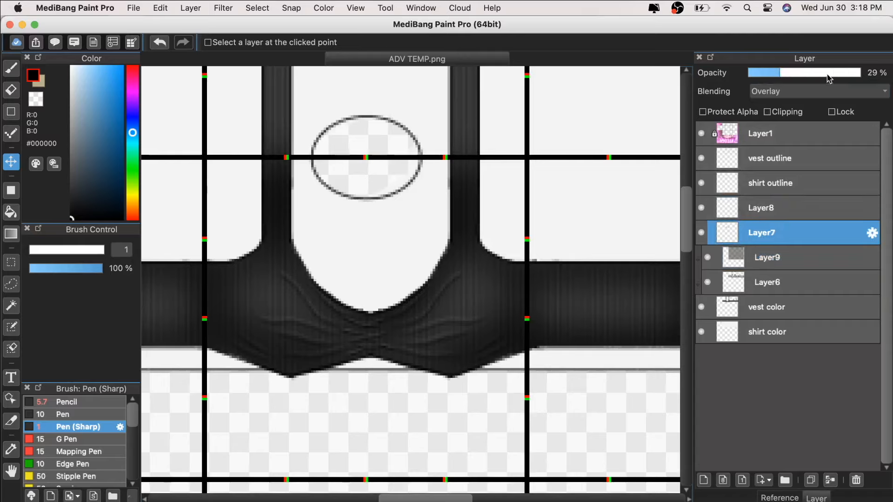
key("super+minus")
key("super+minus")
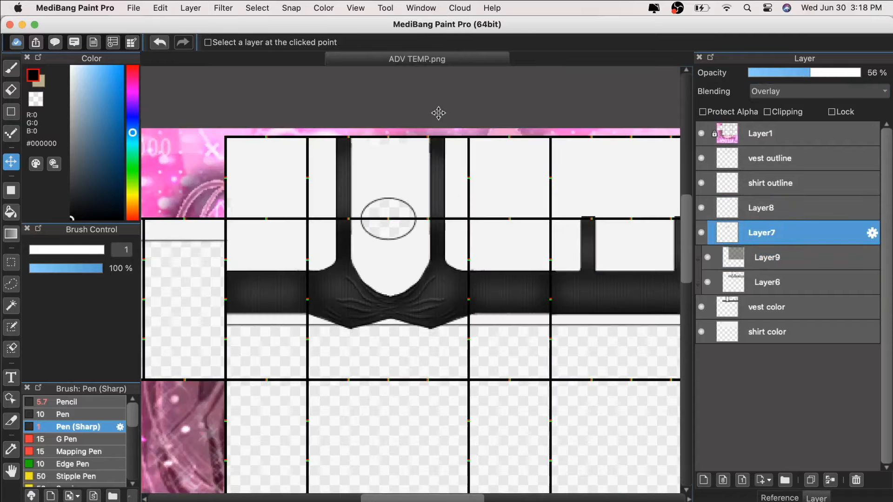
key("super+plus")
- Try Add blending at 16% opacity on the Layer7 folds
left_click(809, 91)
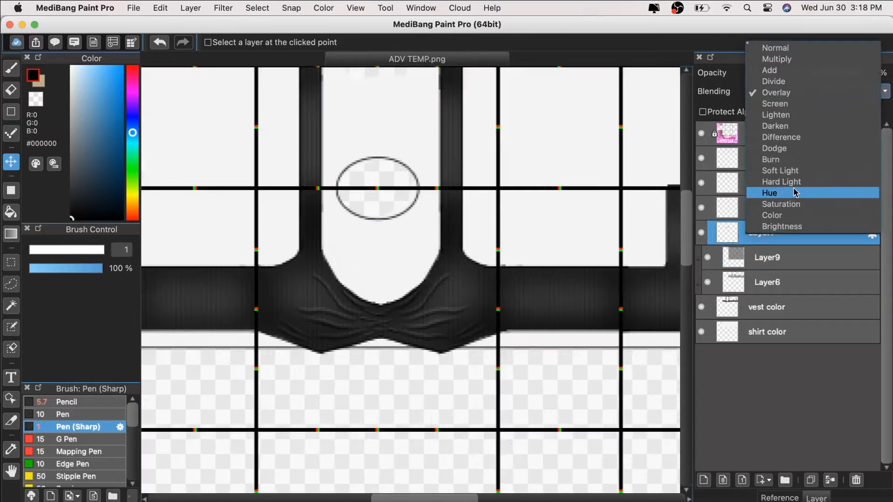
left_click(799, 71)
key("super+plus")
left_click_drag(798, 73, 767, 76)
key("super+minus")
key("super+minus")
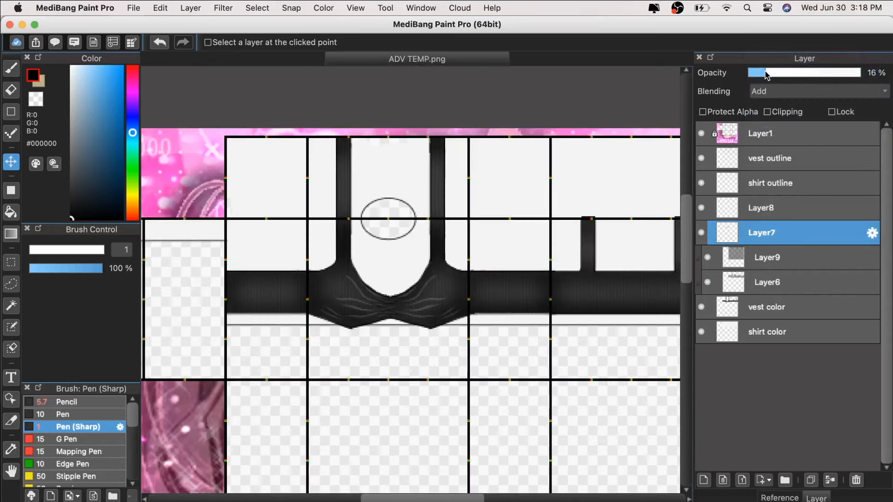
- Set Layer7's folds to Overlay blending with 66% opacity
key("super+plus")
left_click(800, 91)
left_click(801, 103)
left_click_drag(809, 74, 821, 79)
key("super+minus")
key("super+plus")
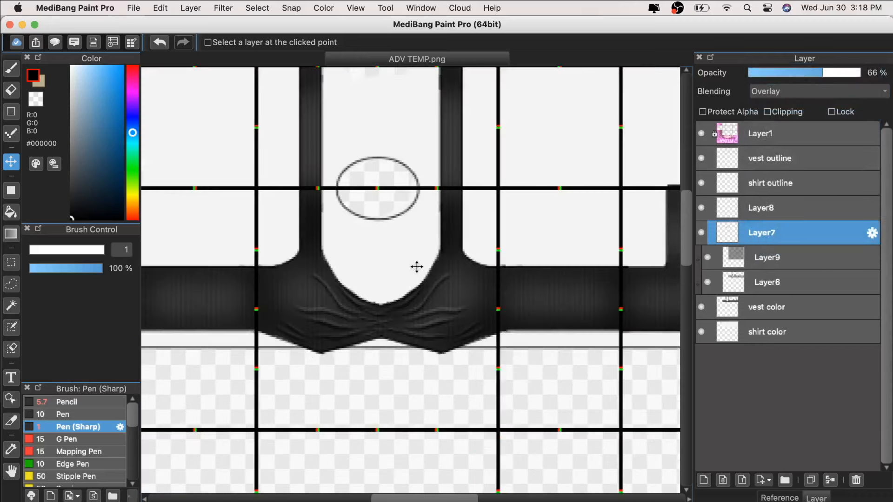
- Add a new layer above Layer7 and switch to the Brush tool
key("super+shift+n")
key("b")
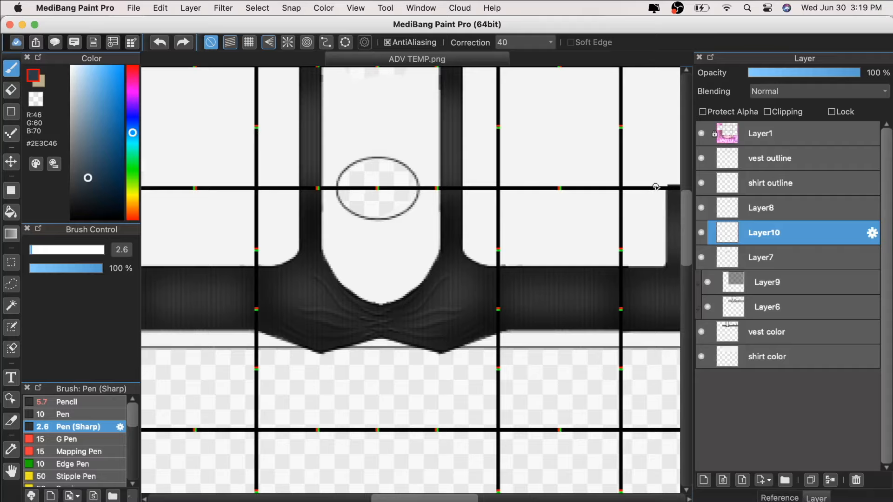
- Examine the vest's ribbed wool texture and folds up close and across the neighbouring template panels
key("super+minus")
key("super+plus")
key("super+plus")
key("super+minus")
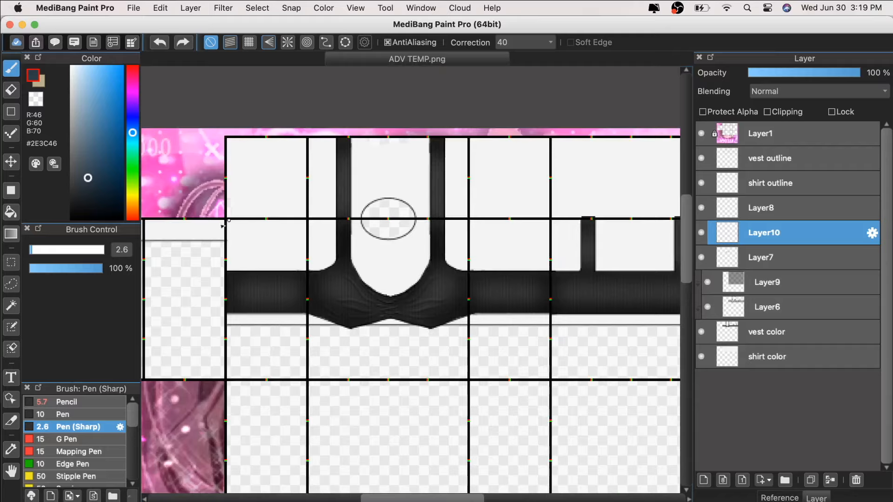
key("super+minus")
key("super+plus")
key("super+plus")
key("super+plus")
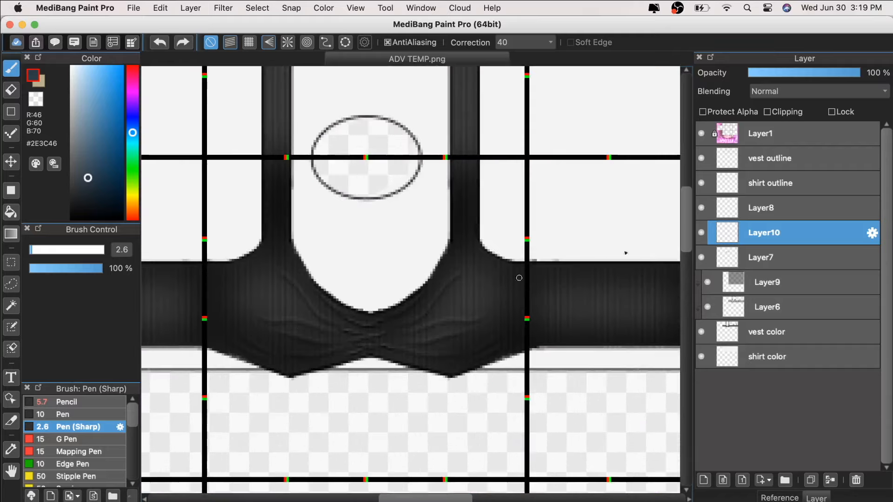
- Add a new layer above the shirt outline layer and sample the shirt's off-white #F3F3F3 from the canvas
left_click(810, 186)
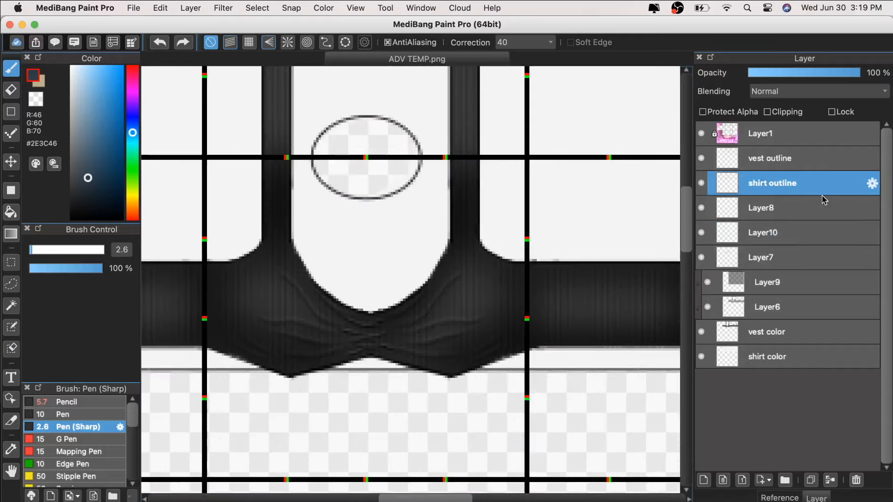
left_click(704, 481)
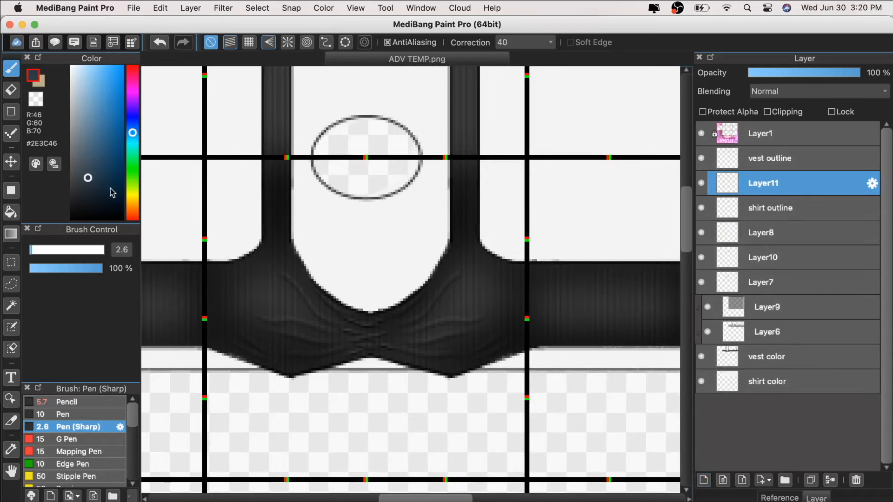
key("super+plus")
left_click(332, 233, "alt")
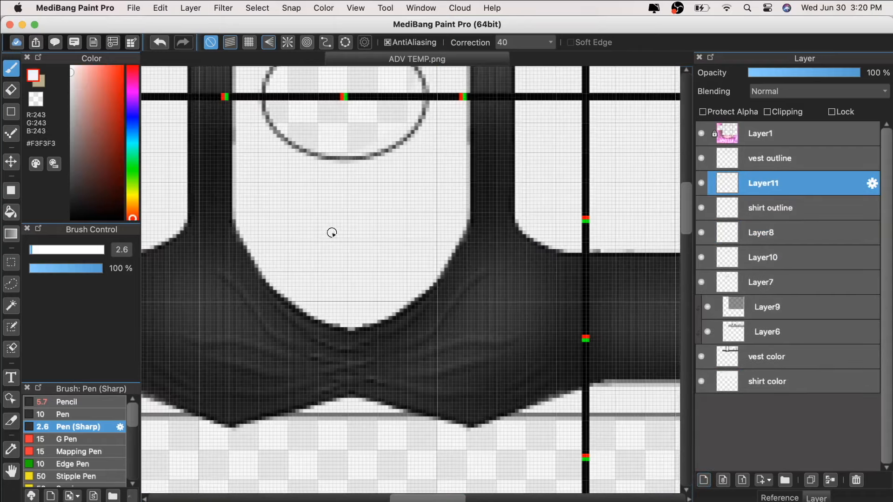
key("super+minus")
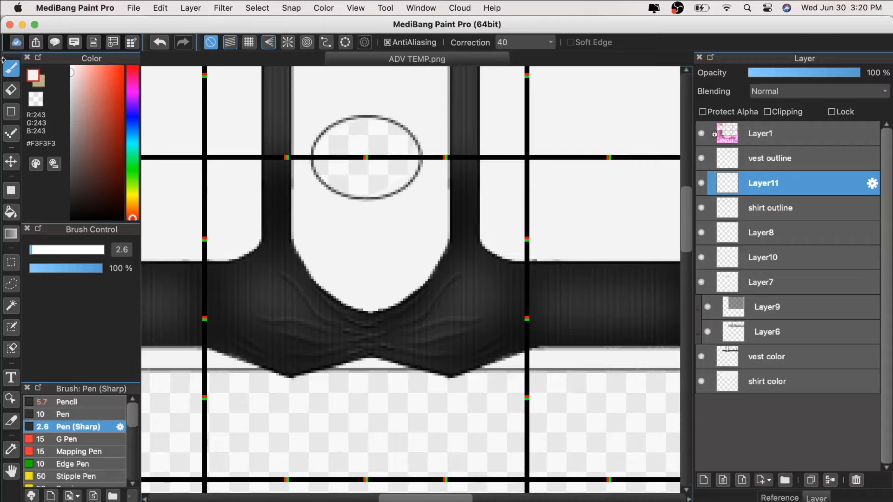
- Recolour the shirt outline off-white on the new clipped layer with an 18 px Pencil, and merge it into the shirt outline layer
left_click(38, 252)
left_click(68, 402)
left_click(56, 254)
left_click(776, 113)
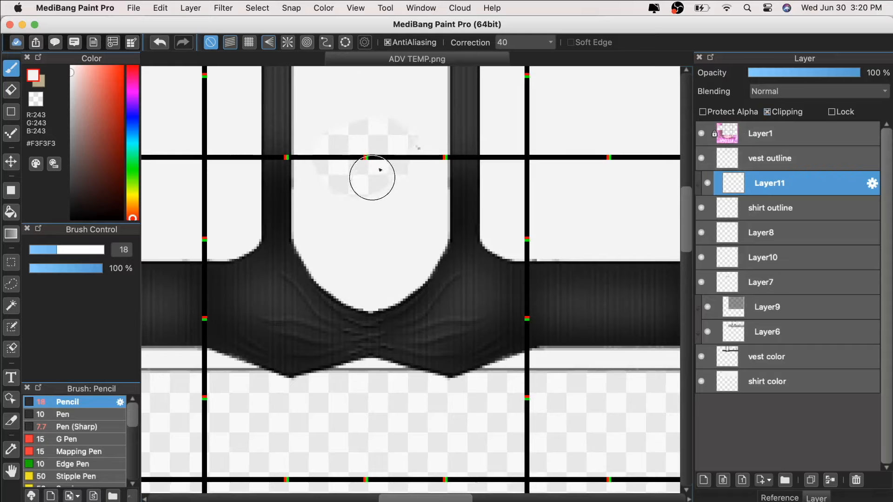
key("super+minus")
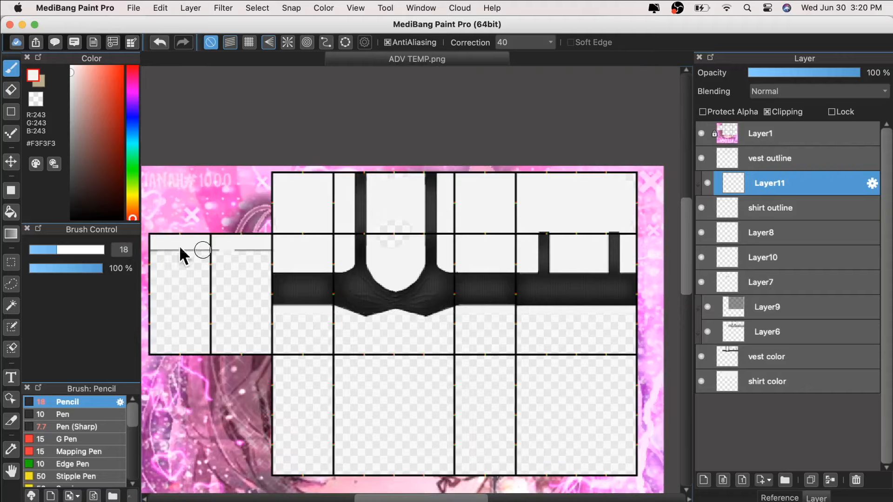
key("super+plus")
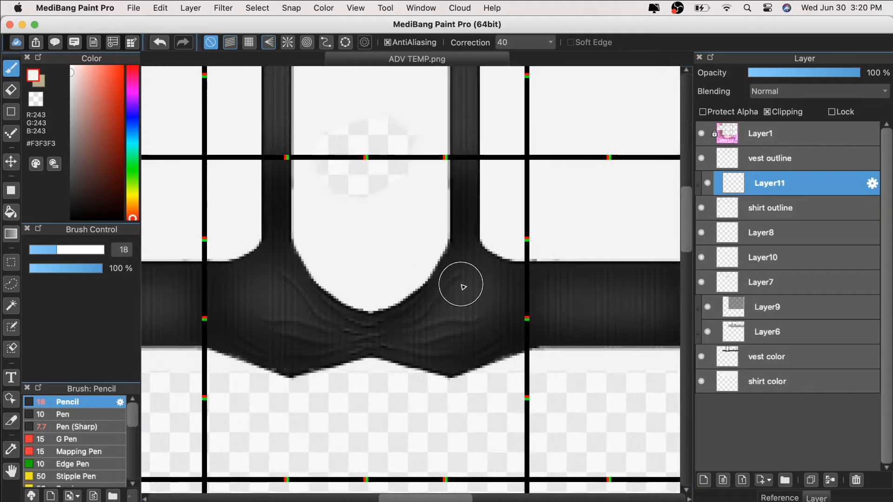
left_click(830, 480)
- Examine the recoloured shirt neckline and hem around the textured vest at different magnifications
key("super+plus")
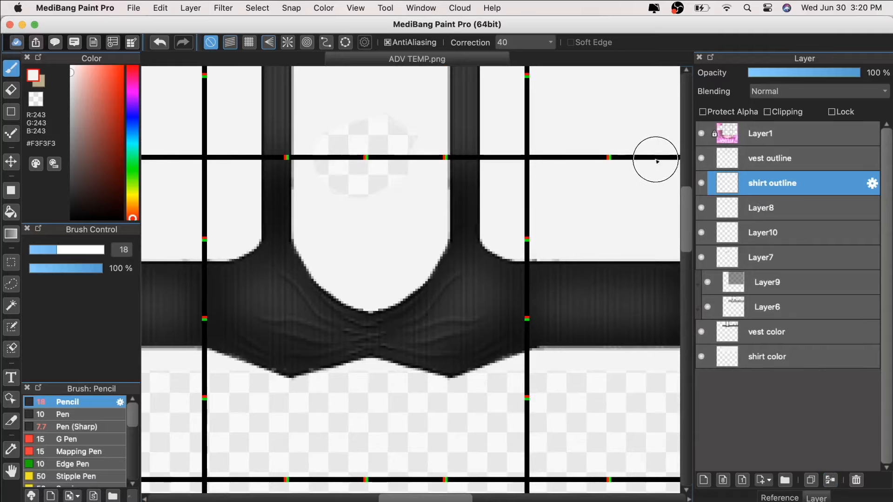
key("super+plus")
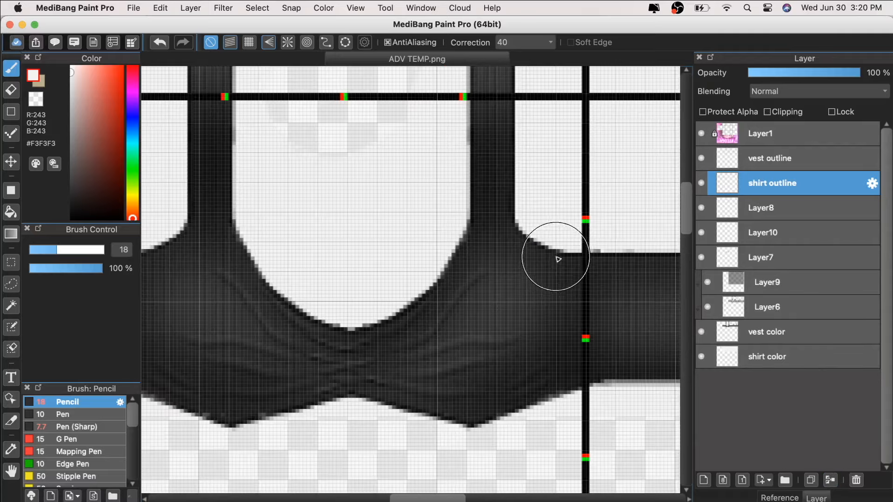
key("super+minus")
key("super+minus")
key("super+plus")
key("space")
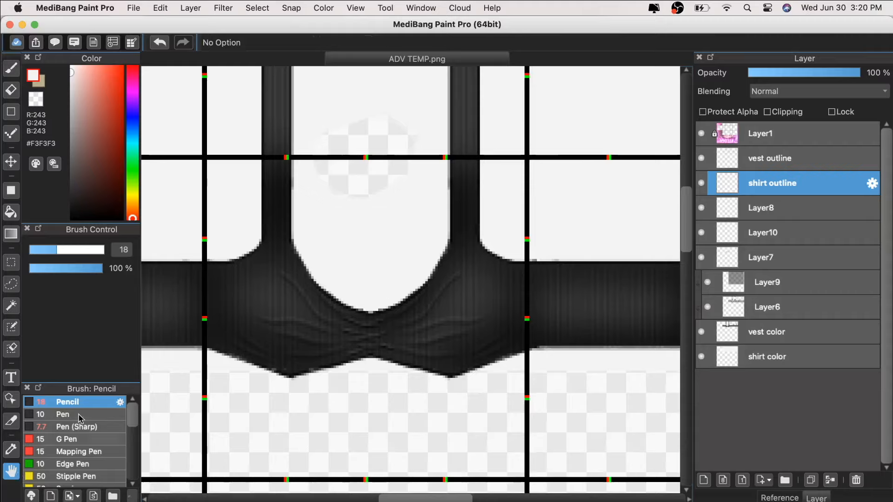
key("super+plus")
key("super+minus")
key("super+minus")
key("super+minus")
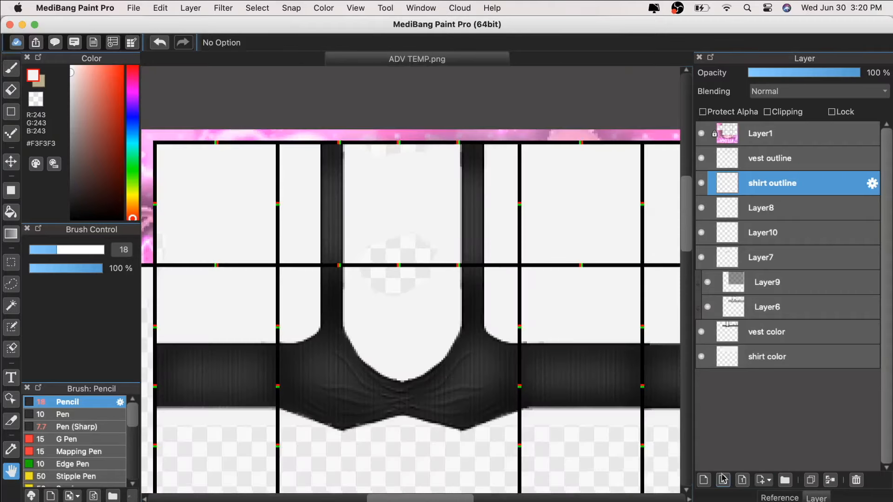
key("super+minus")
scroll(350, 182, "down", 2)
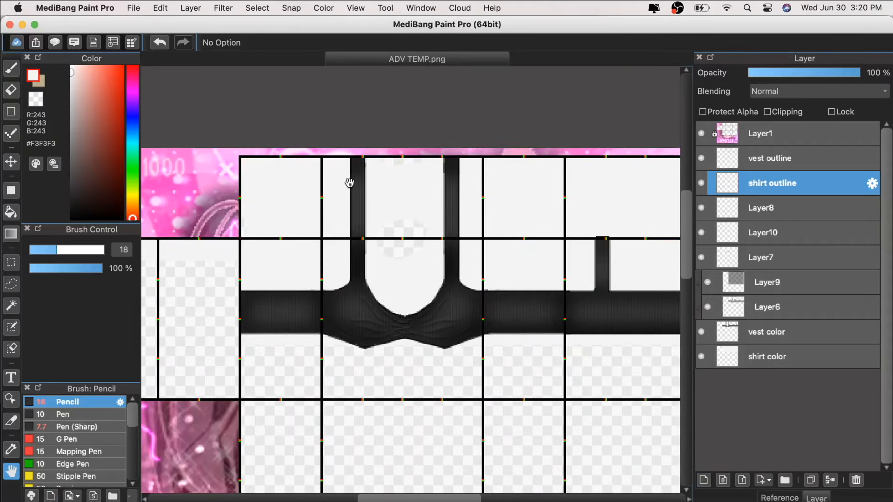
- Add a new layer beneath the shirt color layer and choose the tan skin colour #D0B27F
left_click(703, 480)
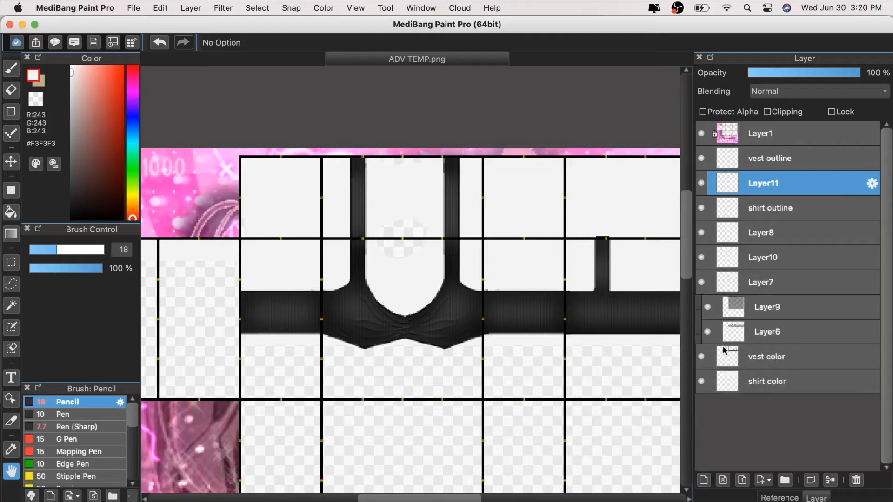
left_click_drag(777, 273, 777, 395)
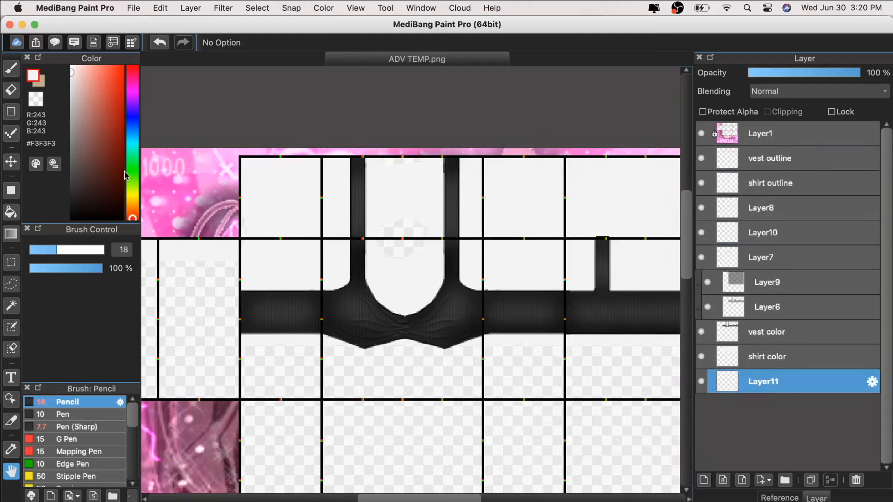
key("x")
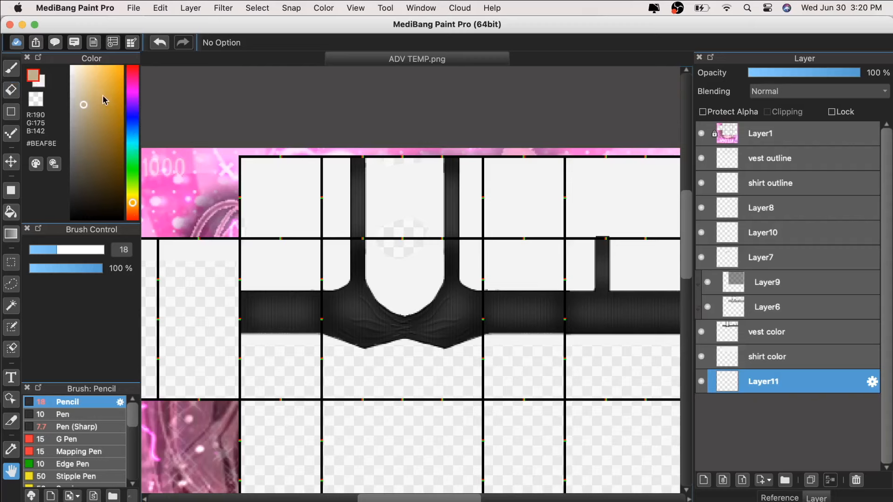
left_click_drag(132, 204, 133, 208)
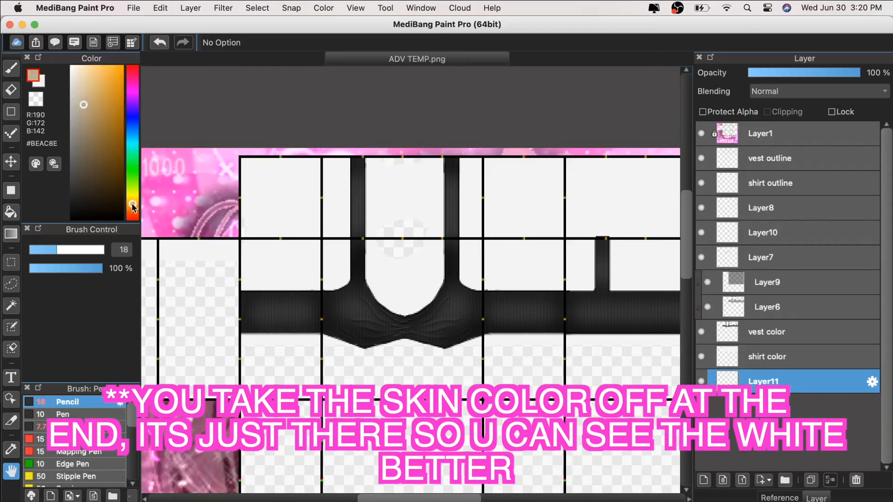
left_click_drag(93, 175, 93, 96)
- Paint the tan skin colour behind the neck hole, the far-left panels and the strip below the shirt hem with a 25 px Pencil
left_click(8, 69)
mouse_move(388, 242)
left_mouse_down()
mouse_move(421, 247)
mouse_move(414, 256)
left_mouse_up()
scroll(371, 155, "up", 3)
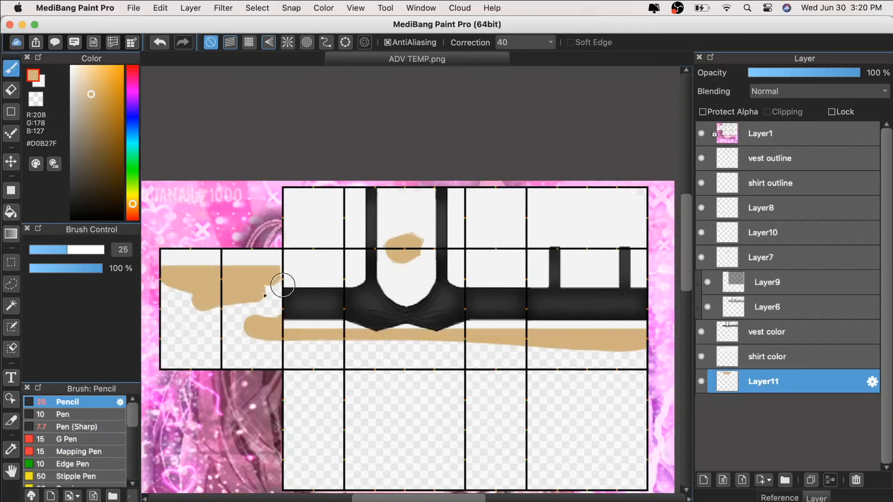
left_click_drag(282, 285, 594, 334)
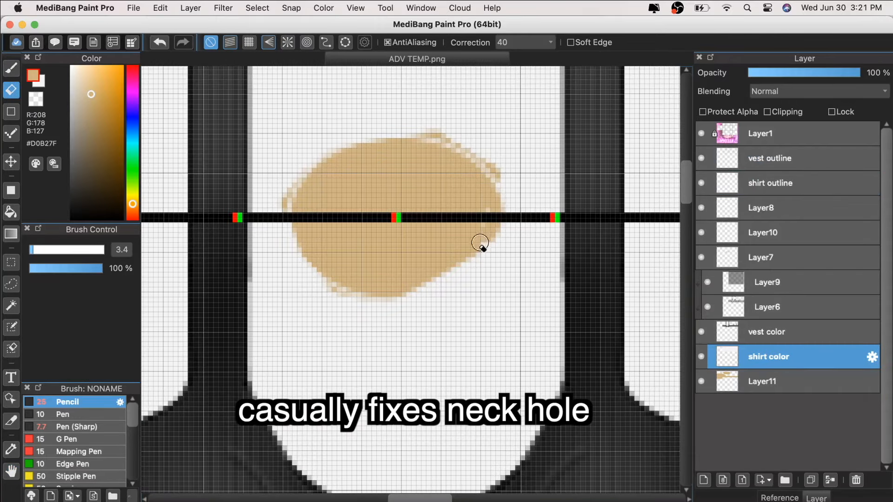
- Reshape the neck hole into a smooth oval on the shirt color layer, erasing and repainting its rim in #F3F3F3 with a fine Pencil
mouse_move(480, 242)
left_mouse_down()
mouse_move(499, 198)
mouse_move(504, 226)
left_mouse_up()
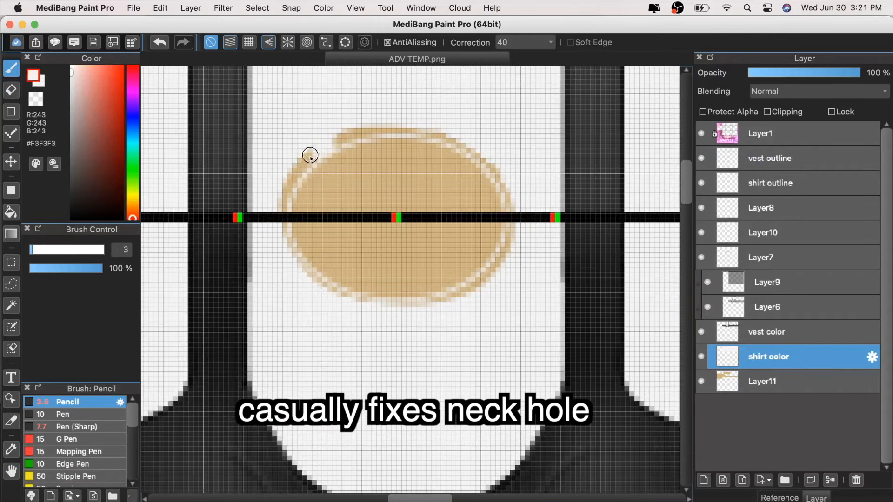
mouse_move(310, 155)
left_mouse_down()
mouse_move(512, 201)
mouse_move(488, 279)
left_mouse_up()
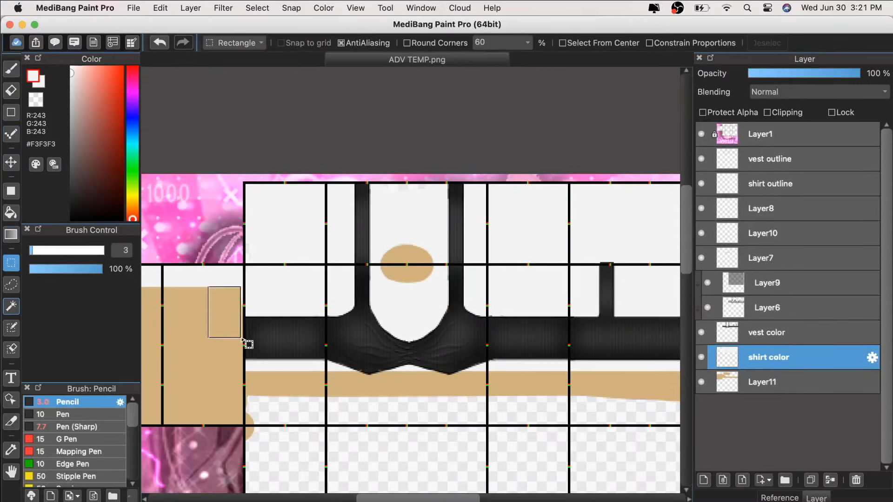
left_click(249, 344)
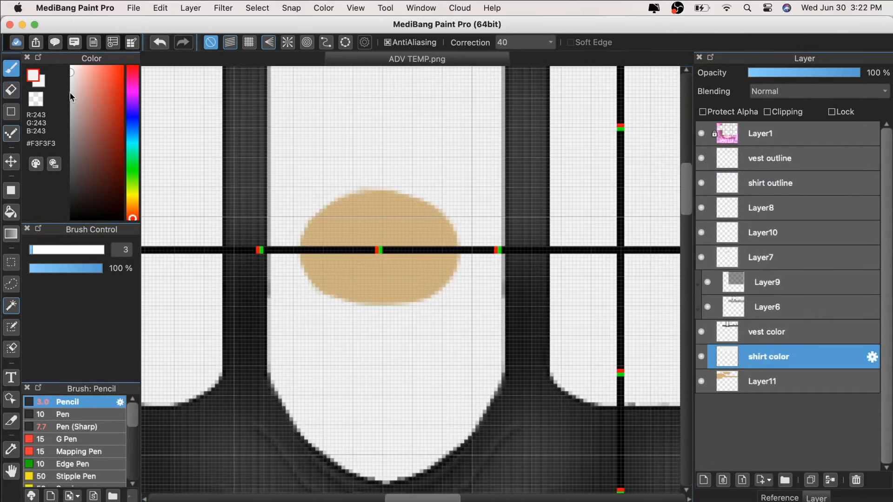
mouse_move(307, 217)
left_mouse_down()
mouse_move(325, 293)
mouse_move(435, 293)
left_mouse_up()
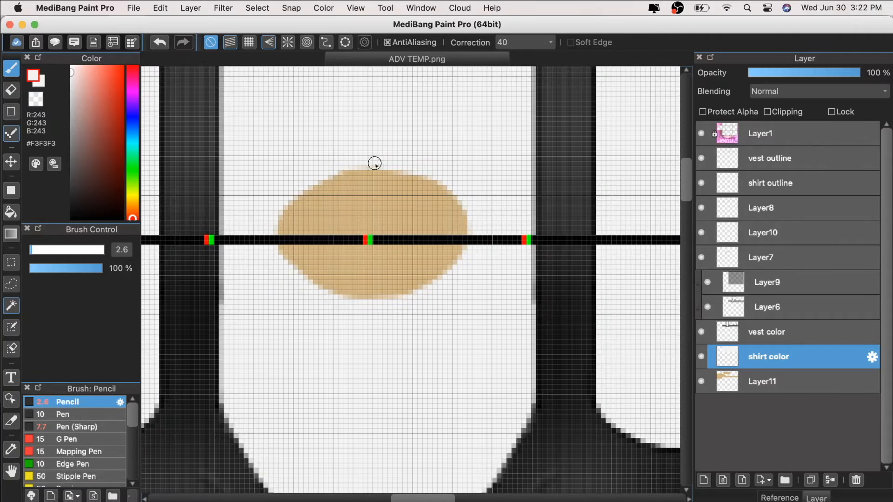
left_click_drag(373, 163, 285, 179)
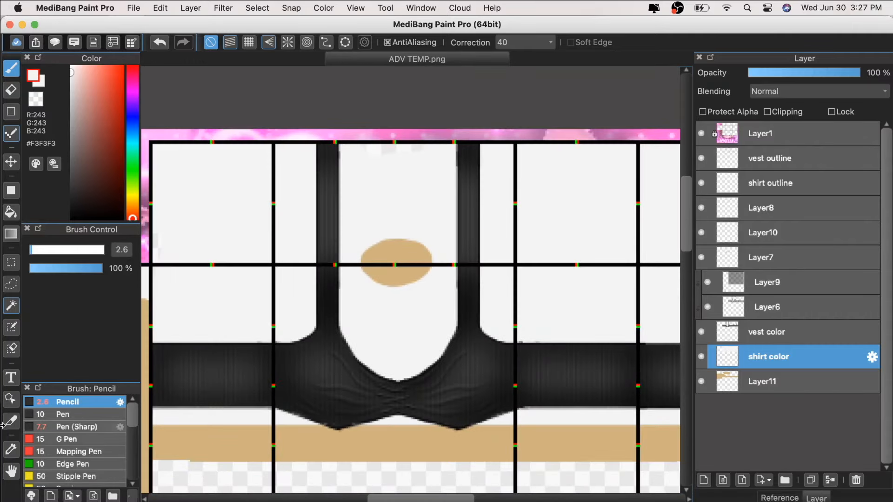
- Examine the neck hole, vest edges and shirt hem against the tan skin colour at different magnifications
key("super+minus")
left_click(11, 471)
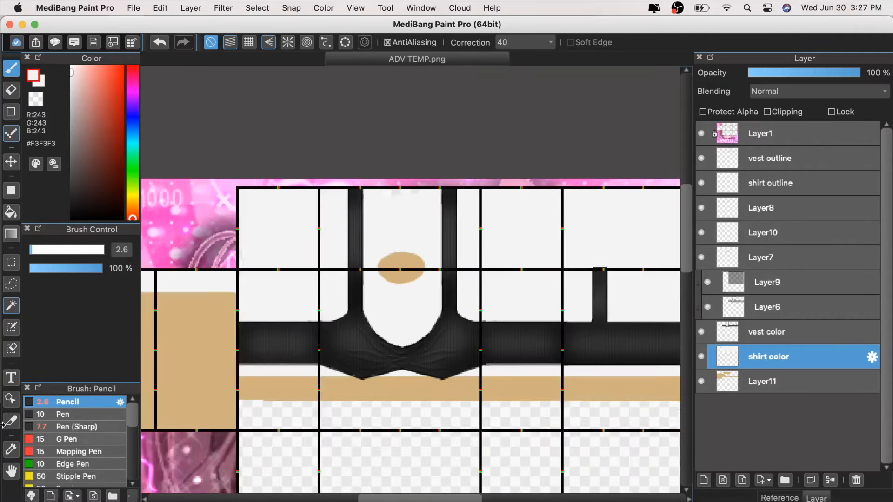
left_click_drag(349, 379, 347, 366)
key("super+plus")
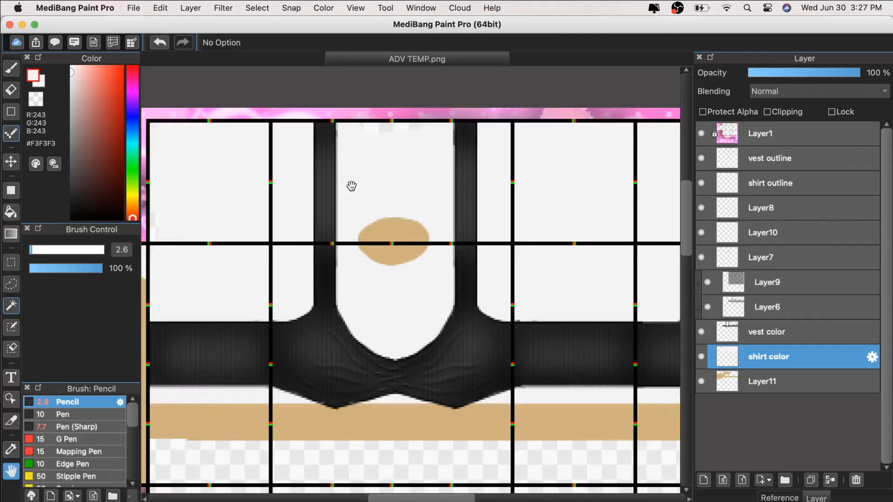
left_click_drag(467, 343, 461, 311)
key("super+plus")
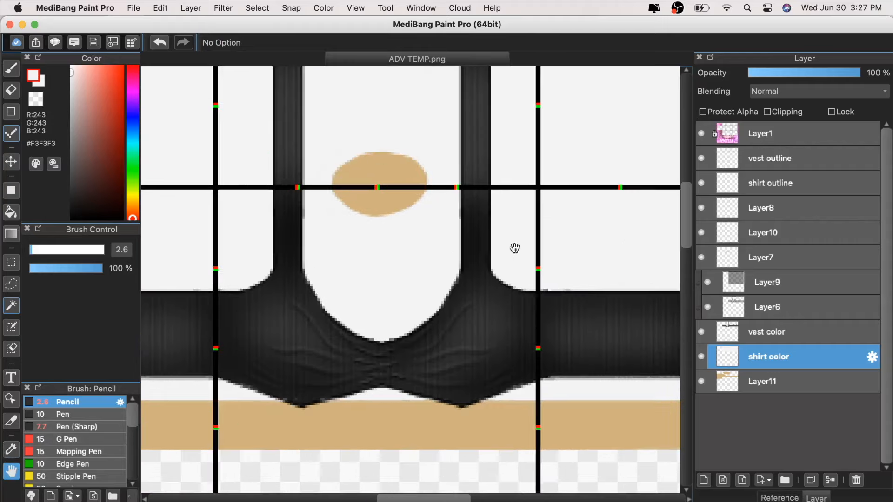
key("super+minus")
key("super+minus")
key("super+minus")
key("super+plus")
key("super+plus")
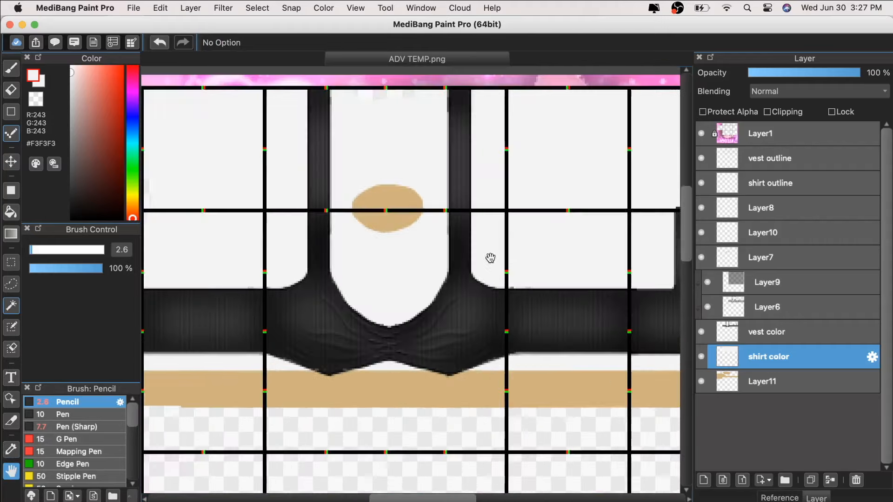
scroll(421, 256, "down", 2)
scroll(459, 230, "up", 3)
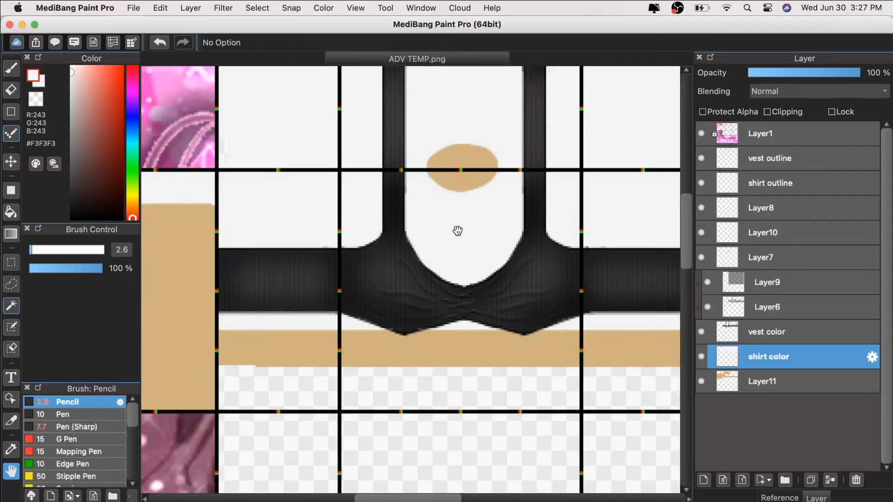
scroll(279, 215, "down", 1)
left_click_drag(295, 215, 422, 216)
scroll(294, 183, "down", 2)
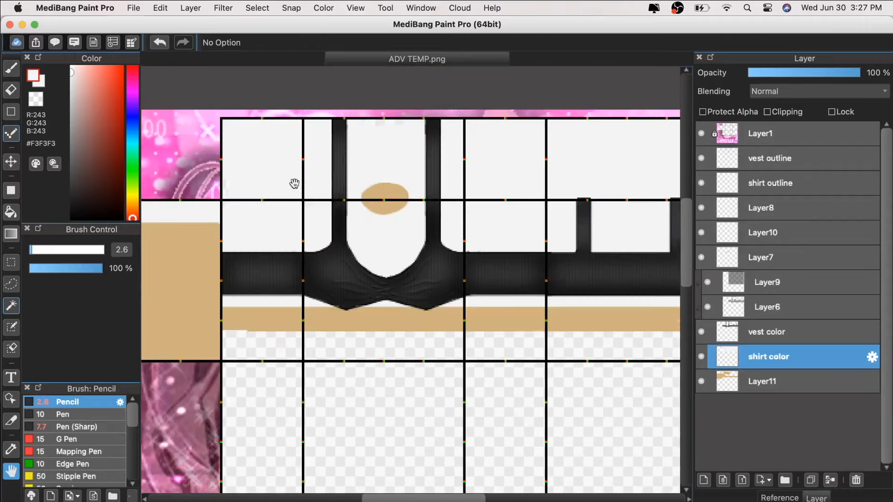
scroll(405, 186, "up", 2)
key("super+plus")
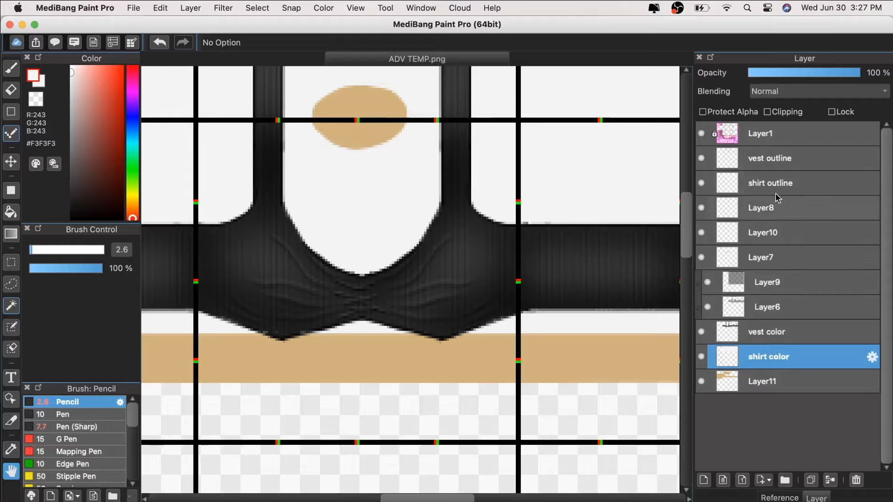
- Add a new layer above the shirt color layer and choose the dark blue shading colour #2D4152
left_click(703, 479)
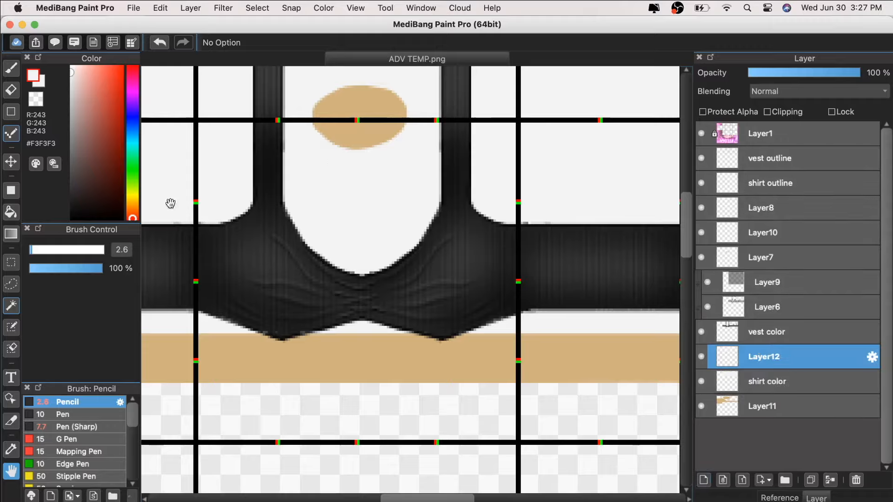
key("super+plus")
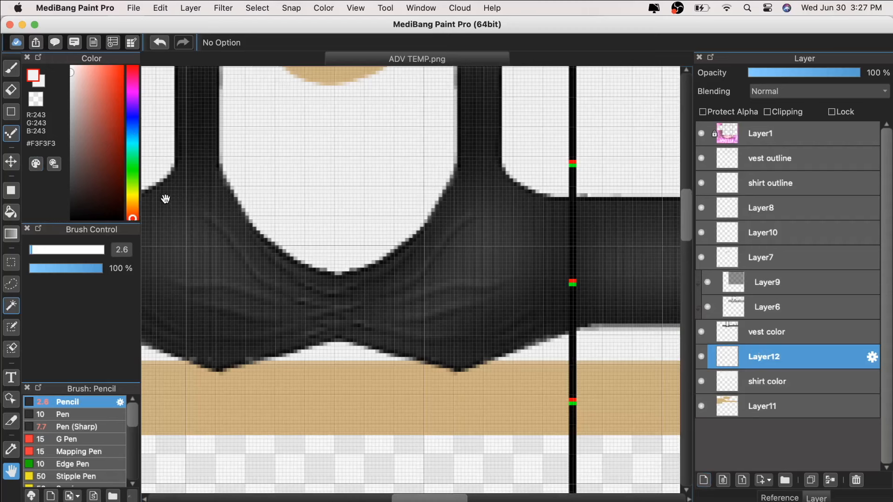
left_click_drag(138, 122, 133, 131)
left_click(90, 157)
left_click_drag(90, 157, 94, 170)
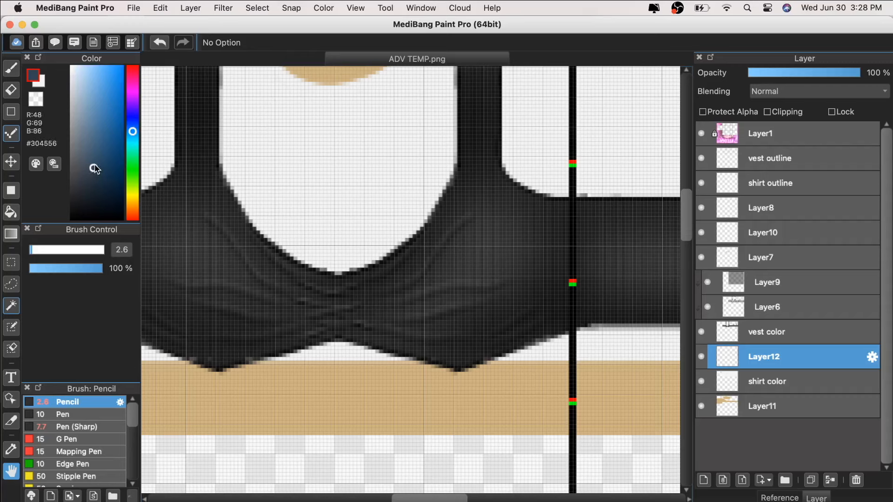
left_click_drag(99, 176, 94, 170)
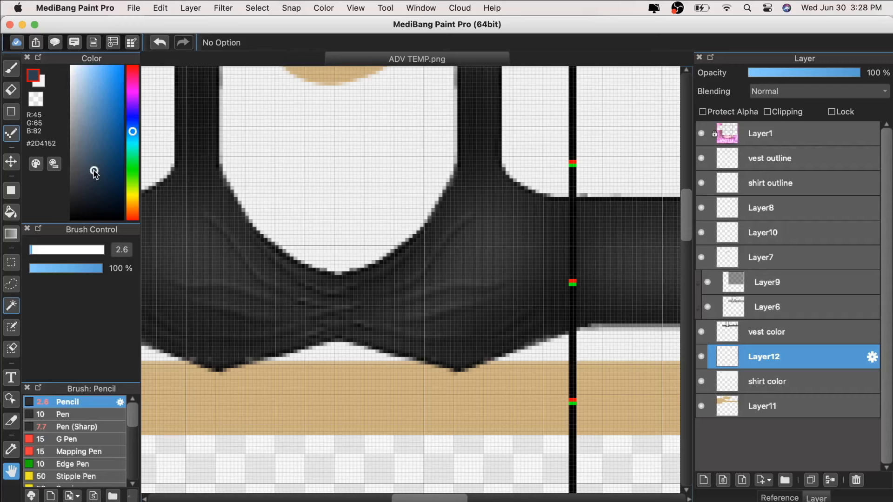
- Clip the new layer to the shirt color layer and set the Watercolor (Wet) brush to 4.9 px
scroll(90, 449, "down", 3)
scroll(89, 453, "down", 2)
left_click(89, 421)
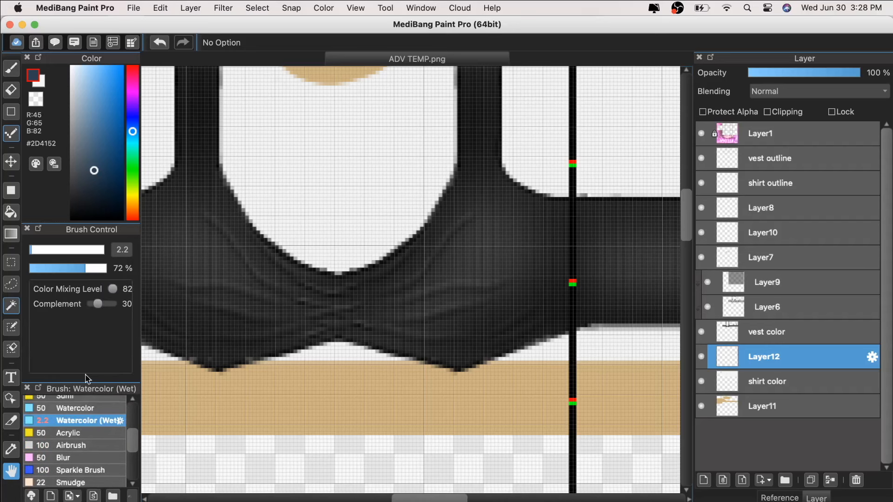
left_click(10, 75)
left_click(767, 111)
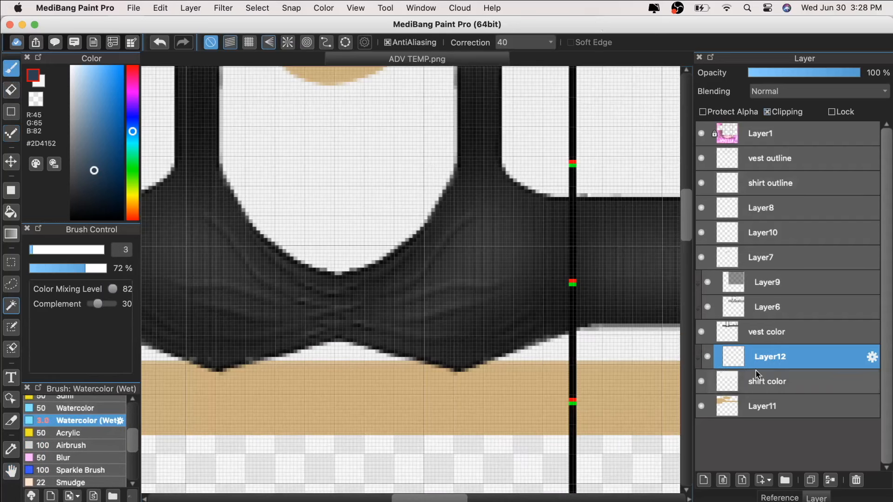
double_click(11, 471)
key("b")
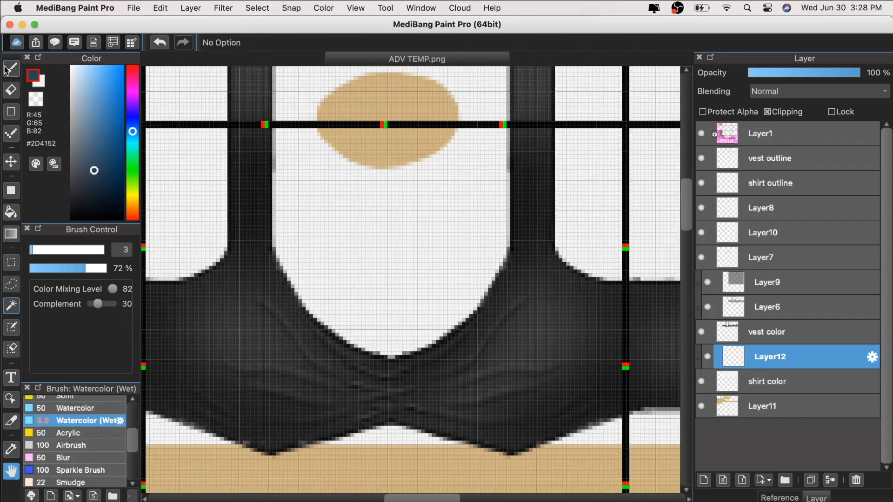
left_click(34, 254)
key("super+plus")
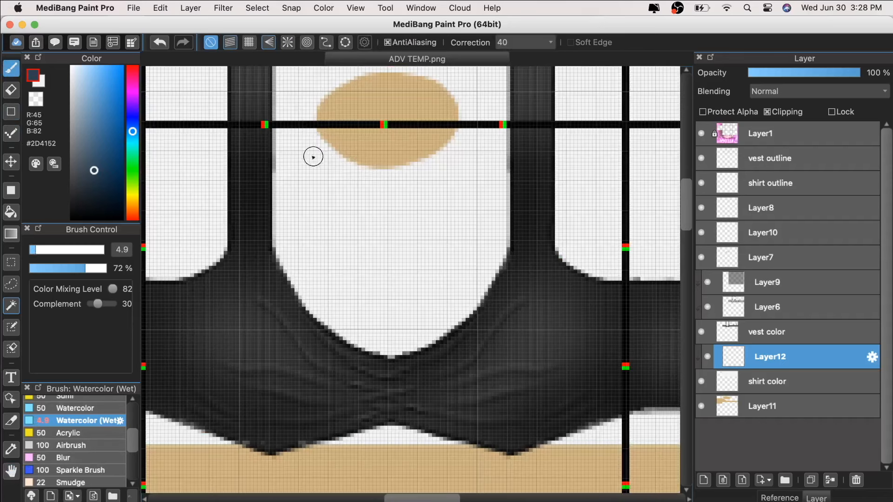
- Shade the white shirt along the vest's inner neckline in dark blue, and undo the stray diagonal stroke
mouse_move(273, 133)
left_mouse_down()
mouse_move(275, 265)
mouse_move(313, 319)
mouse_move(371, 355)
mouse_move(439, 347)
mouse_move(492, 286)
left_mouse_up()
mouse_move(512, 132)
left_mouse_down()
mouse_move(501, 249)
mouse_move(483, 303)
left_mouse_up()
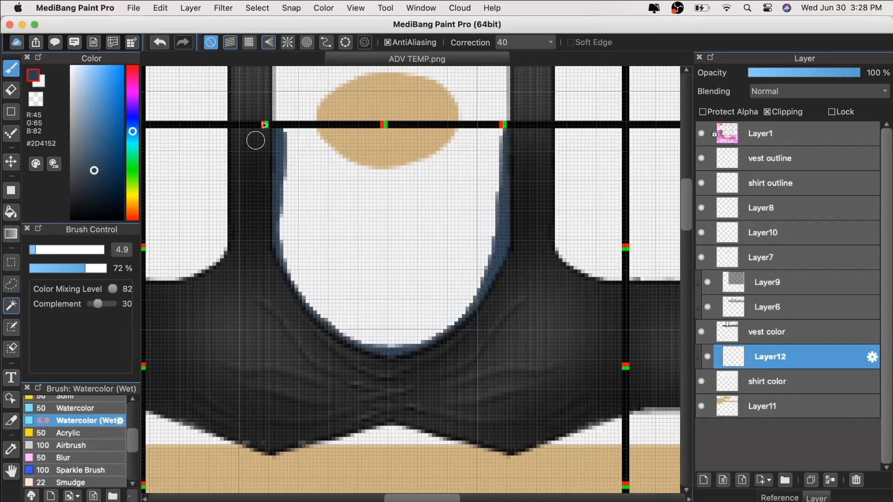
left_click_drag(285, 121, 322, 221)
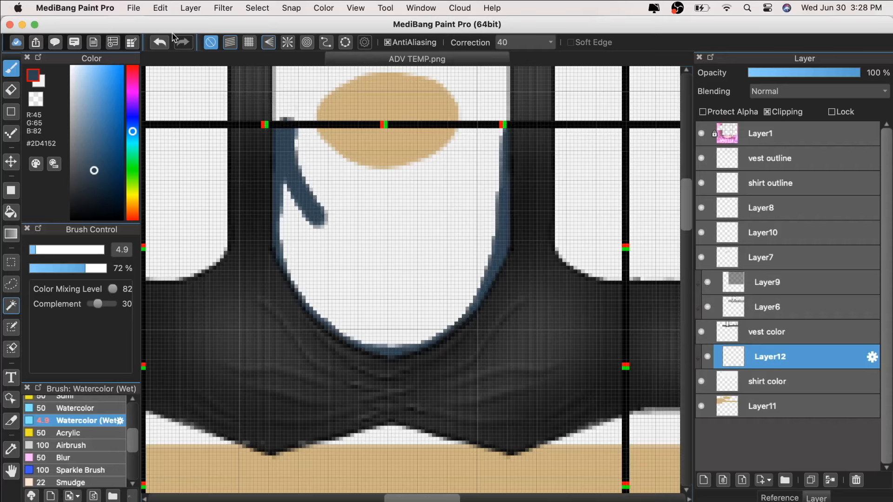
left_click(159, 43)
- Save the Watercolor (Wet) brush with a 4.9 px width and extend the shading along the left strap's inner edge above the grid line
left_click(121, 421)
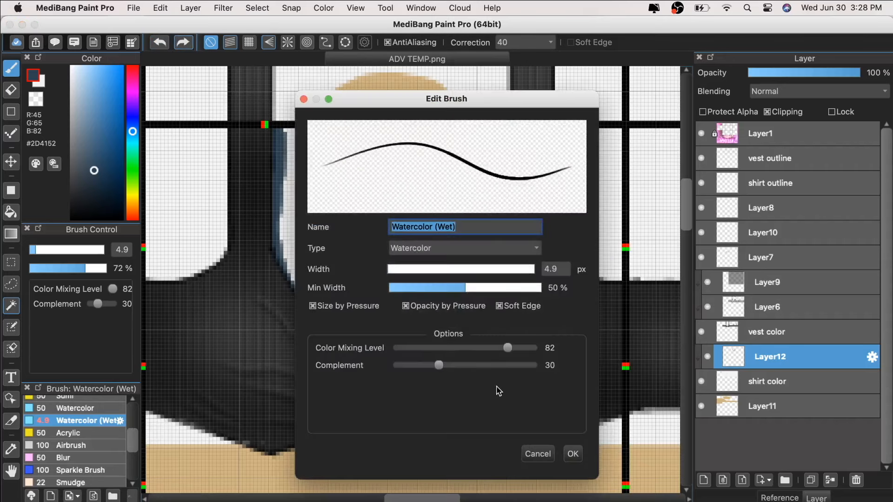
left_click(574, 454)
left_click_drag(275, 105, 279, 132)
scroll(326, 135, "down", 5)
scroll(333, 306, "up", 3)
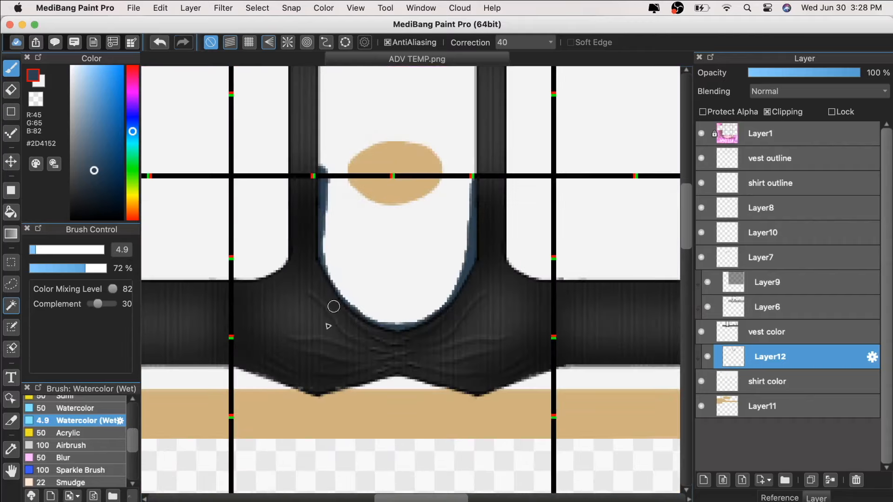
- Shade the shirt hem in dark blue directly beneath the vest's pointed lower edge on the front panel
left_click_drag(237, 365, 298, 385)
mouse_move(354, 382)
left_mouse_down()
mouse_move(425, 378)
mouse_move(465, 387)
mouse_move(554, 369)
left_mouse_up()
scroll(277, 184, "up", 2)
scroll(220, 169, "down", 2)
- Paint dark blue shading along the front panel's upper grid line on both sides of the neck hole and down its side edges
mouse_move(293, 175)
left_mouse_down()
mouse_move(227, 184)
mouse_move(234, 268)
left_mouse_up()
left_click_drag(318, 193, 338, 175)
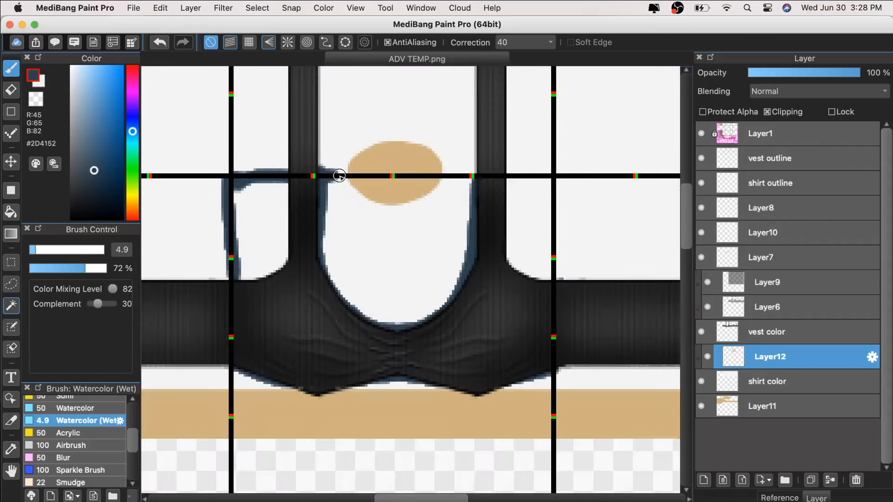
mouse_move(443, 178)
left_mouse_down()
mouse_move(508, 169)
mouse_move(545, 180)
mouse_move(559, 251)
mouse_move(558, 344)
left_mouse_up()
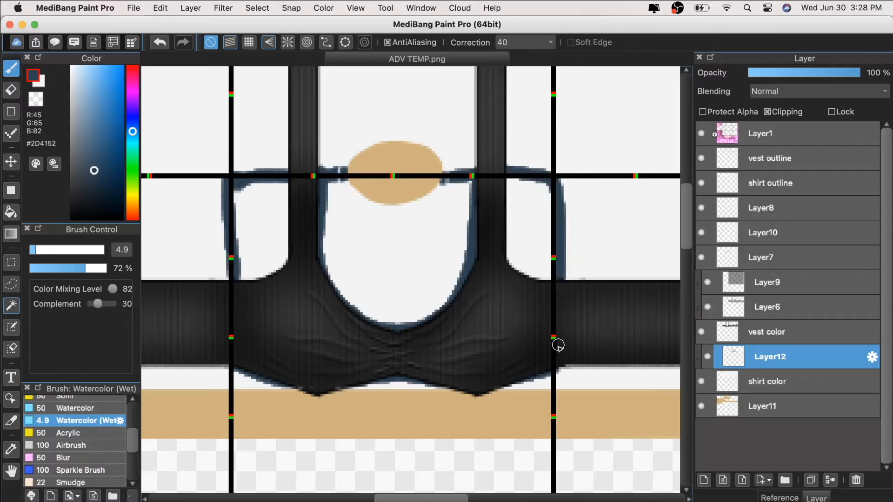
- Outline the side panel left of the front panel with dark blue shading along its upper, side and hem edges
scroll(384, 292, "down", 5)
scroll(339, 259, "up", 3)
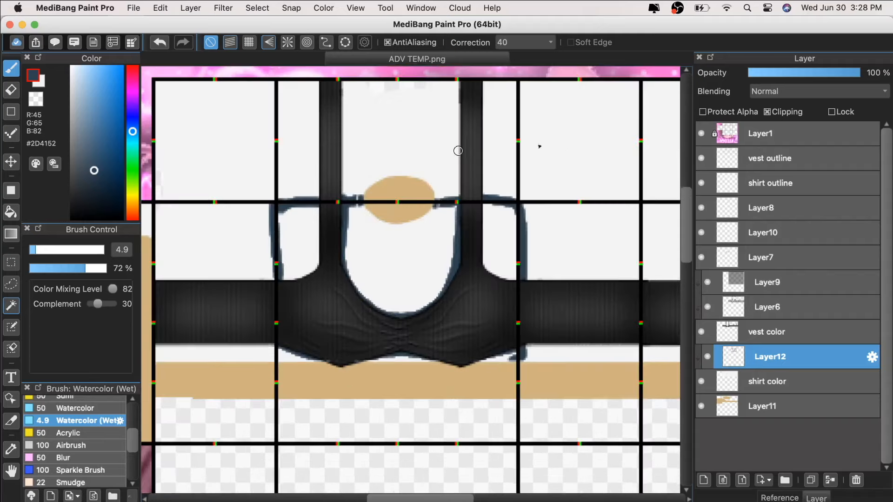
mouse_move(159, 204)
left_mouse_down()
mouse_move(275, 203)
mouse_move(158, 208)
mouse_move(160, 262)
mouse_move(158, 205)
left_mouse_up()
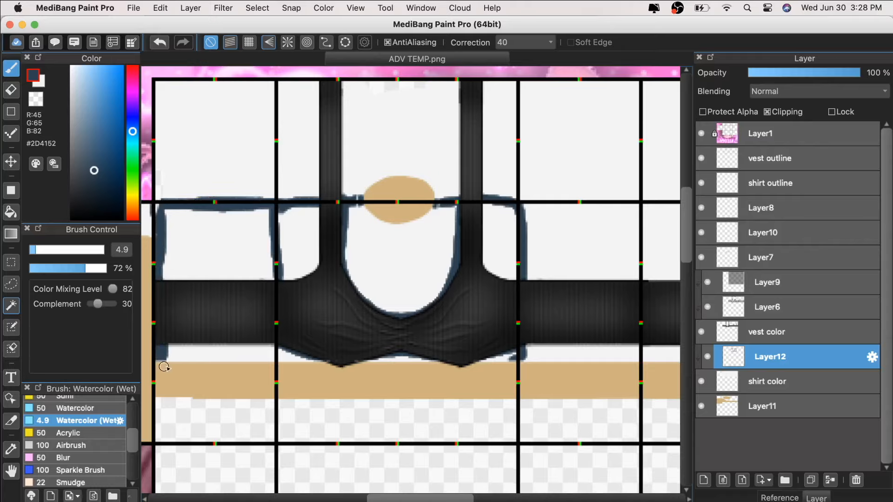
mouse_move(224, 363)
left_mouse_down()
mouse_move(188, 361)
mouse_move(319, 363)
left_mouse_up()
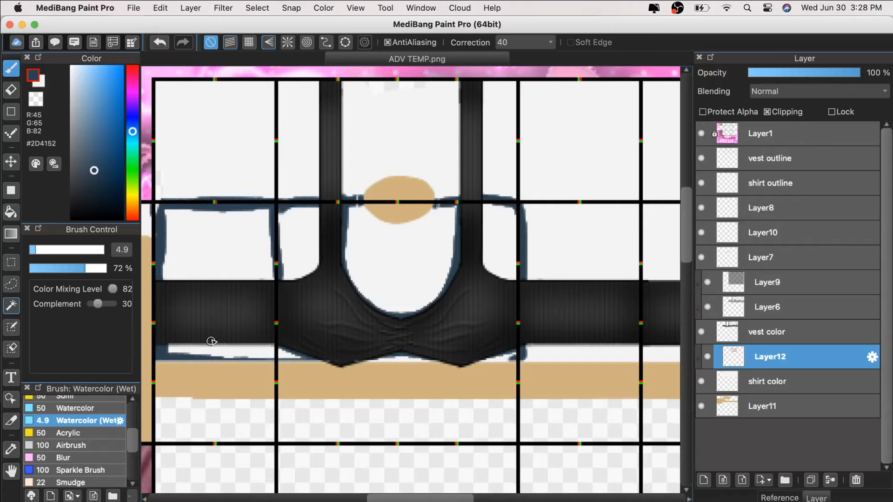
- Paint dark blue fold strokes down both sides of the shirt inside the vest's neckline with the Pen (Sharp) brush at 3.4 px
scroll(212, 341, "down", 3)
scroll(471, 247, "up", 1)
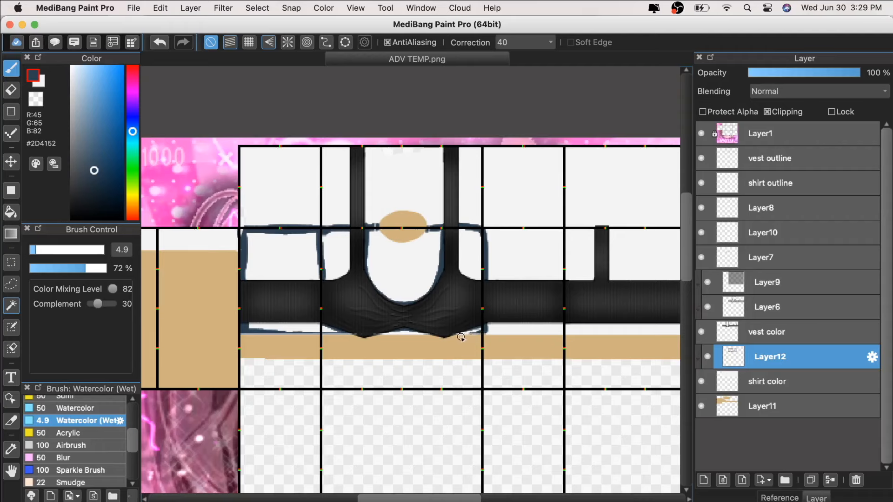
scroll(295, 229, "up", 4)
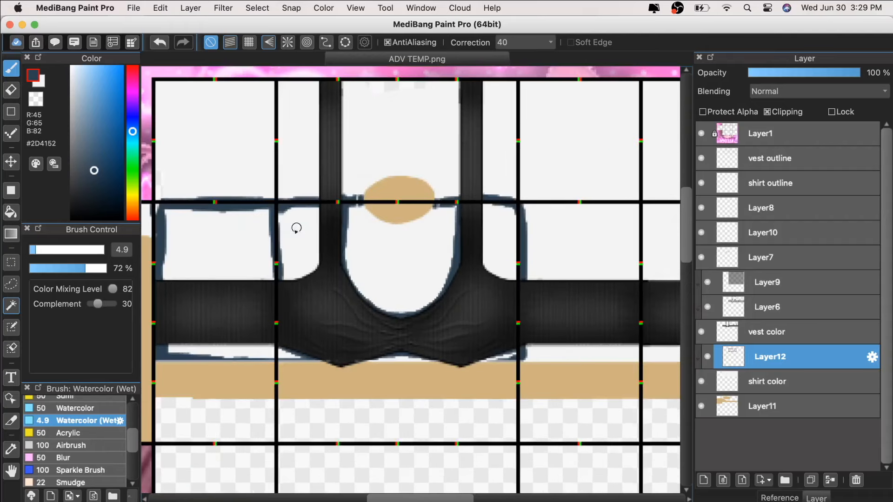
scroll(74, 442, "up", 5)
left_click(75, 427)
left_click(33, 250)
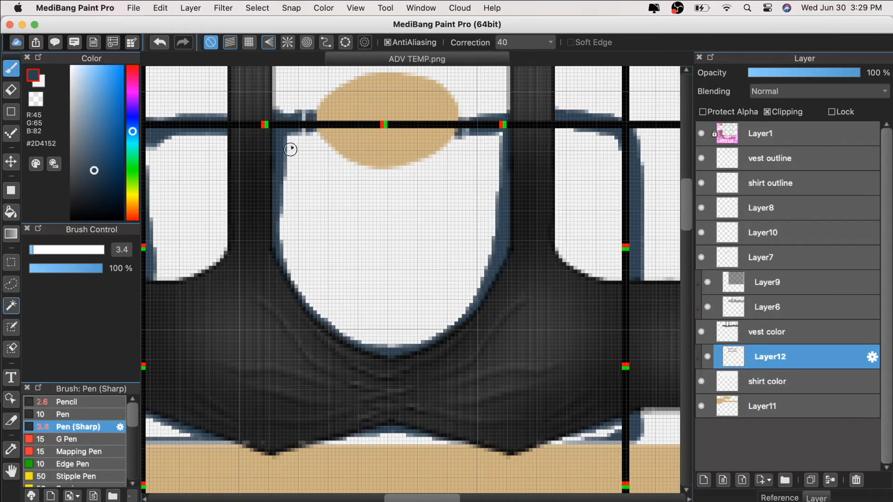
left_click_drag(288, 154, 328, 210)
left_click_drag(284, 254, 316, 277)
left_click_drag(495, 208, 466, 233)
left_click_drag(486, 274, 434, 333)
mouse_move(285, 258)
left_mouse_down()
mouse_move(316, 313)
mouse_move(374, 339)
left_mouse_up()
- Add more dark blue folds along the right side of the neckline opening and in the shirt areas outside both vest straps
scroll(374, 339, "down", 2)
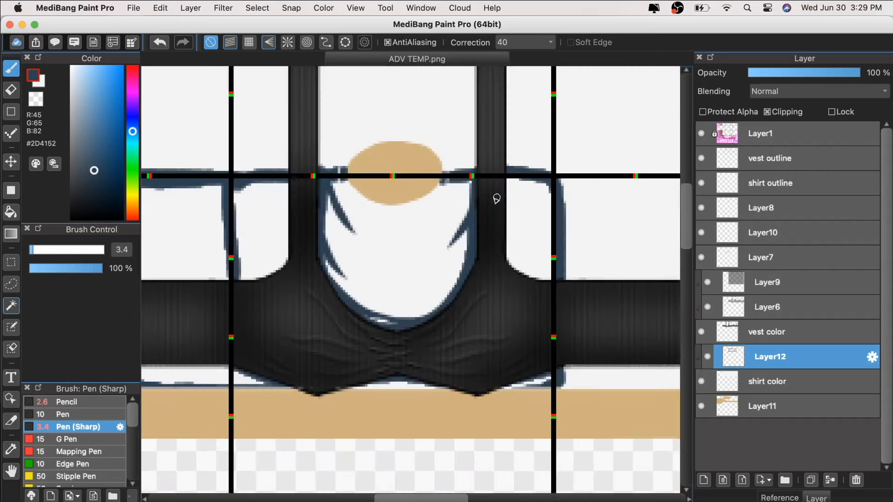
left_click_drag(471, 226, 419, 291)
left_click_drag(472, 182, 445, 211)
mouse_move(236, 188)
left_mouse_down()
mouse_move(271, 223)
mouse_move(255, 267)
left_mouse_up()
mouse_move(535, 179)
left_mouse_down()
mouse_move(515, 210)
mouse_move(525, 207)
mouse_move(517, 261)
left_mouse_up()
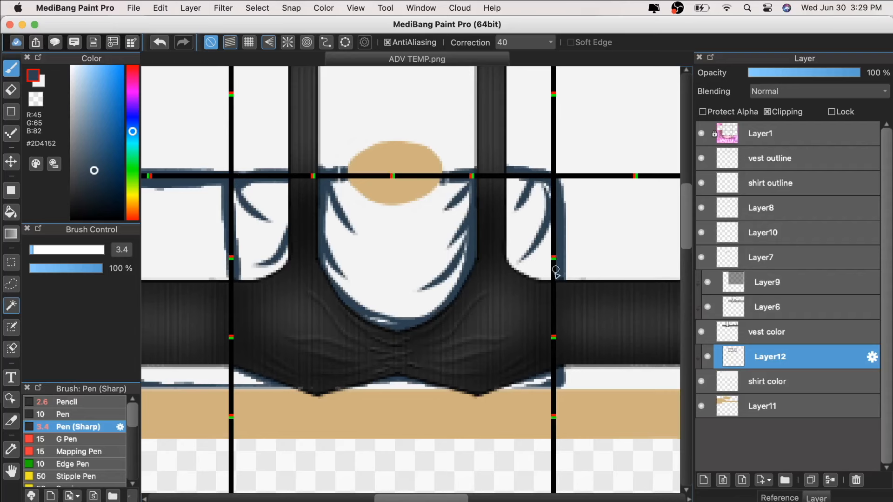
- Paint short curved dark blue folds on the shirt directly beneath the tan neck oval
scroll(518, 175, "up", 2)
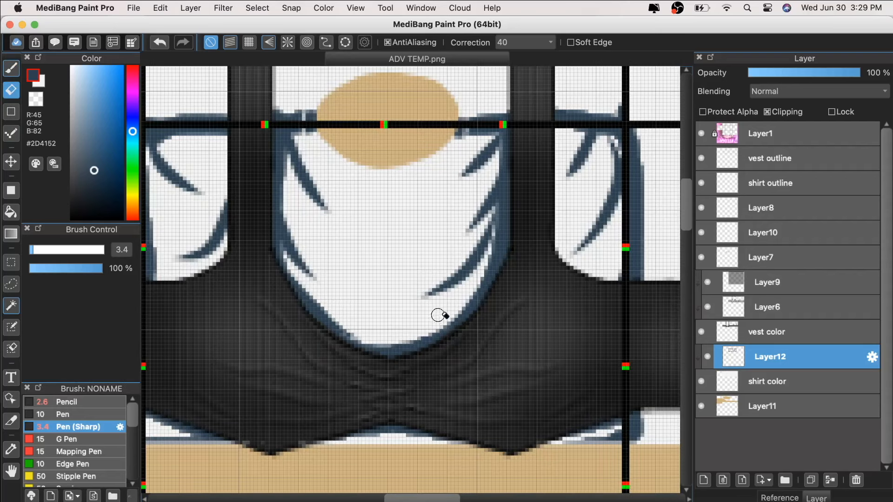
scroll(321, 301, "down", 3)
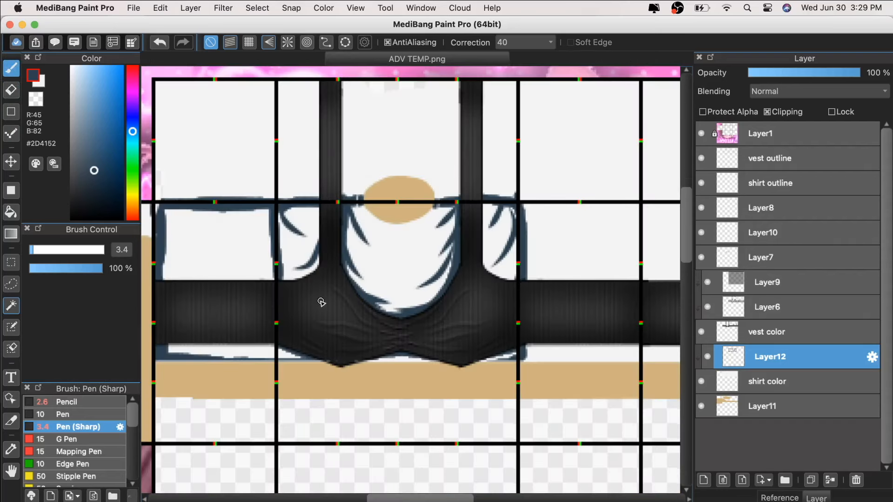
scroll(338, 172, "up", 1)
left_click_drag(346, 181, 406, 212)
key("super+minus")
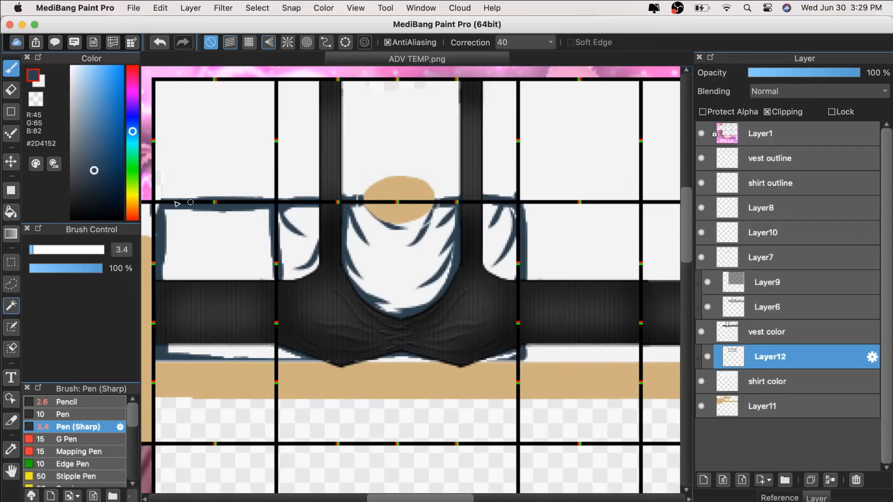
- Paint dark blue fold strokes from both upper corners, the lower area and the hem of the side panel left of the front panel
left_click_drag(165, 210, 201, 232)
mouse_move(271, 209)
left_mouse_down()
mouse_move(214, 243)
mouse_move(216, 279)
left_mouse_up()
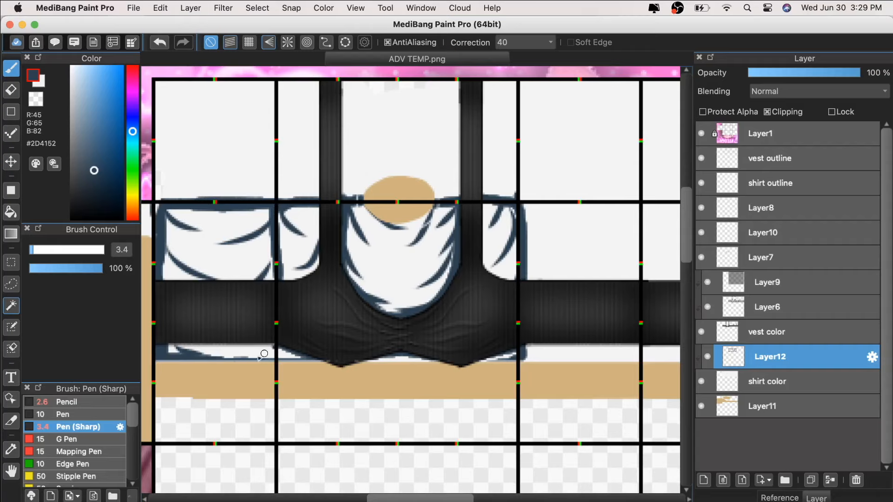
key("super+minus")
key("super+plus")
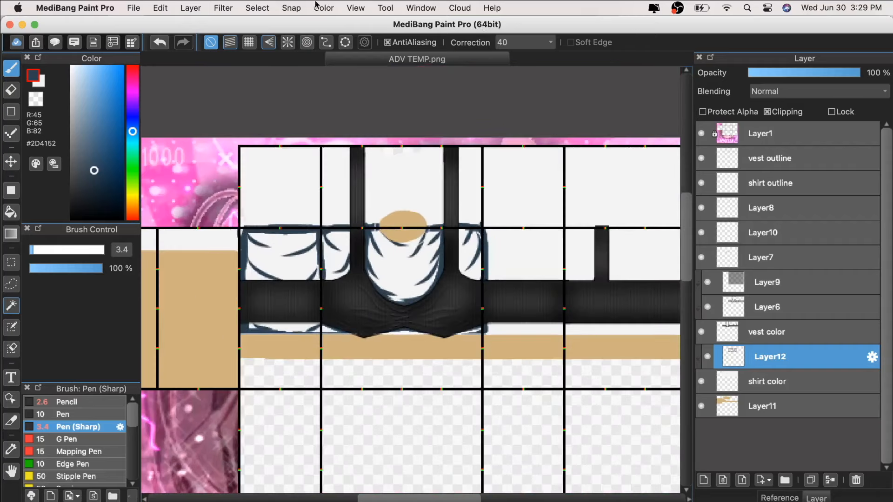
- Apply a Gaussian Blur of 2 to the shirt shading on Layer12 and lower the layer's opacity to 27%
left_click(247, 9)
left_click(242, 173)
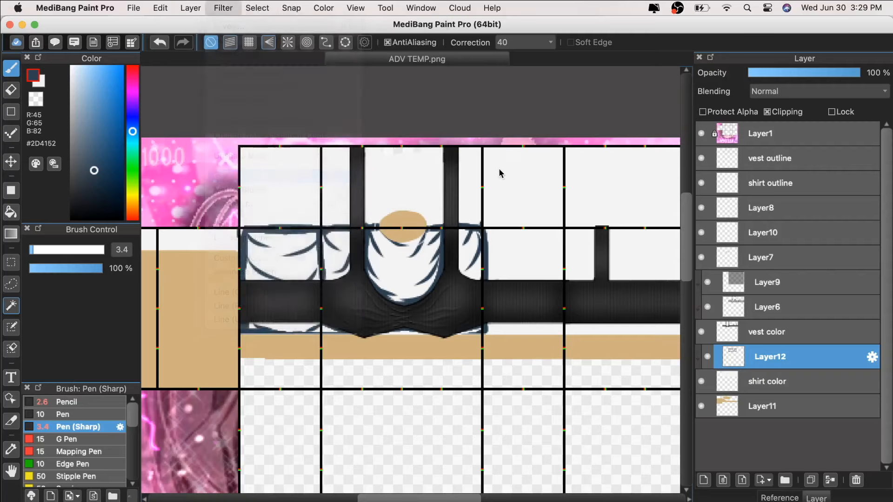
left_click_drag(688, 252, 678, 257)
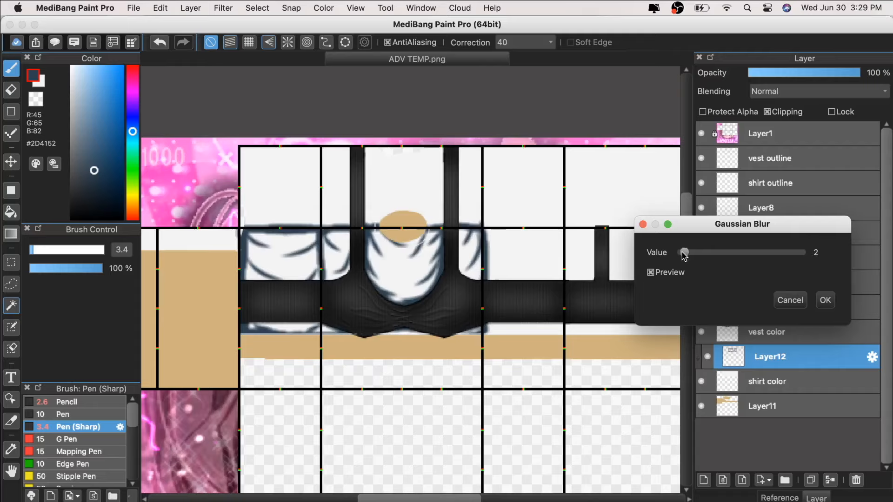
left_click(824, 300)
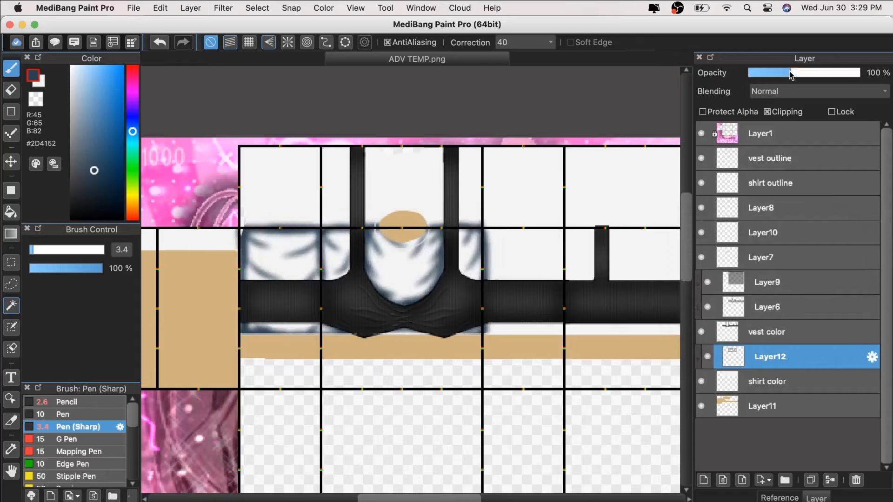
left_click_drag(791, 74, 775, 77)
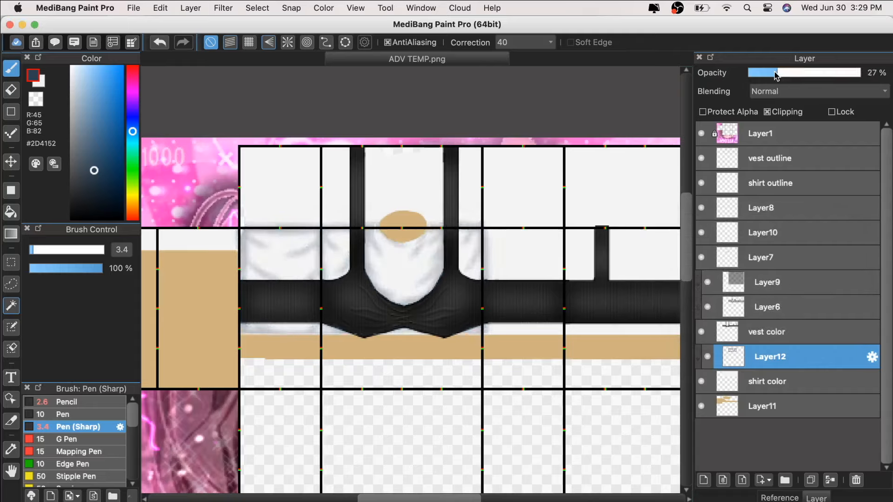
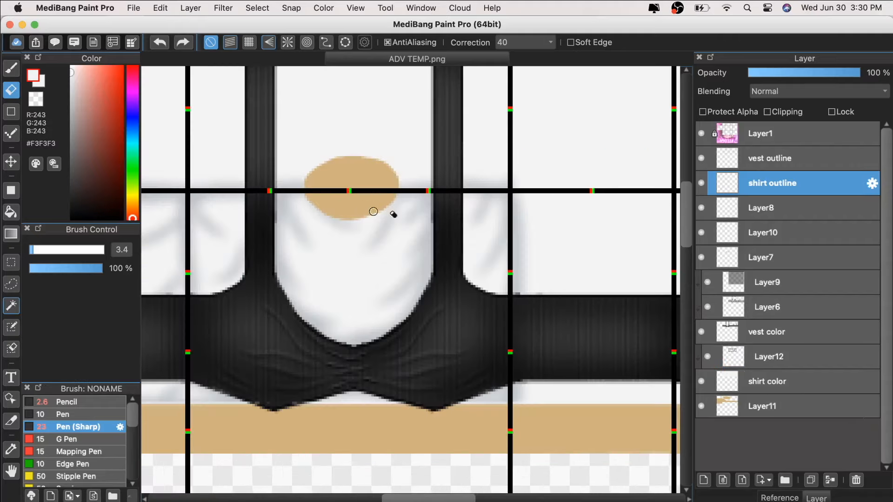
- Switch from the eraser to the brush and set the painting colour to pure white (#FFFFFF)
scroll(410, 195, "down", 3)
scroll(425, 186, "up", 3)
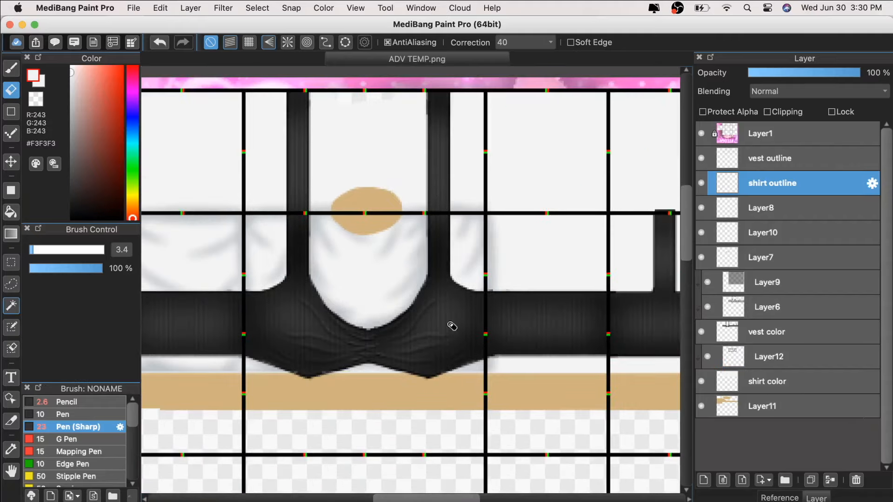
left_click(7, 75)
left_click_drag(43, 249, 37, 258)
scroll(50, 447, "down", 3)
scroll(59, 443, "up", 3)
left_click(63, 403)
left_click(70, 67)
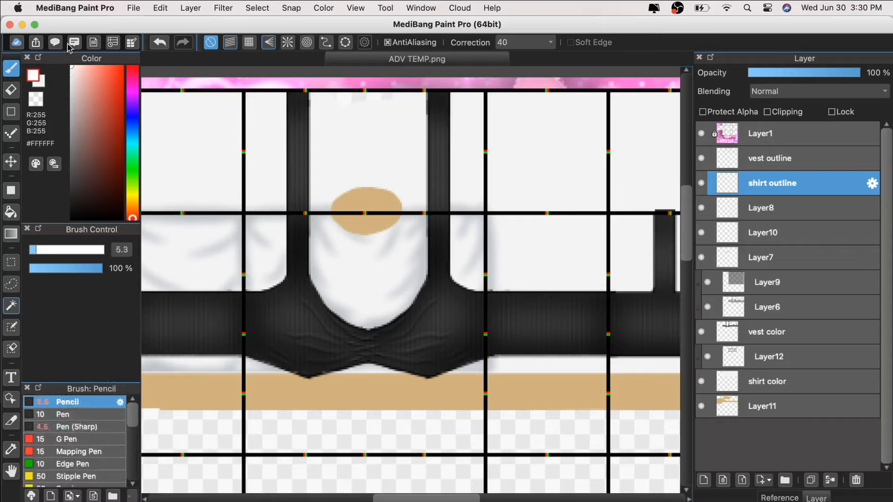
- Add a new layer above Layer12 for the shirt highlights and enable Clipping on it
left_click(795, 360)
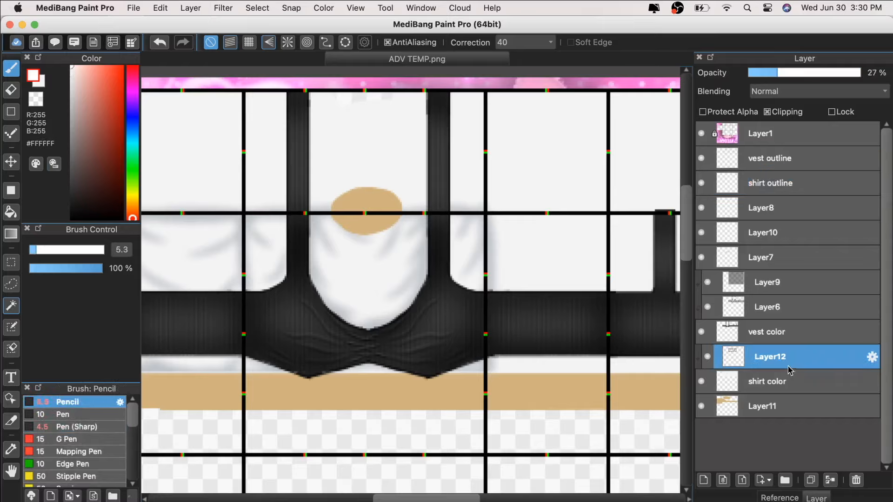
left_click(704, 480)
left_click(767, 112)
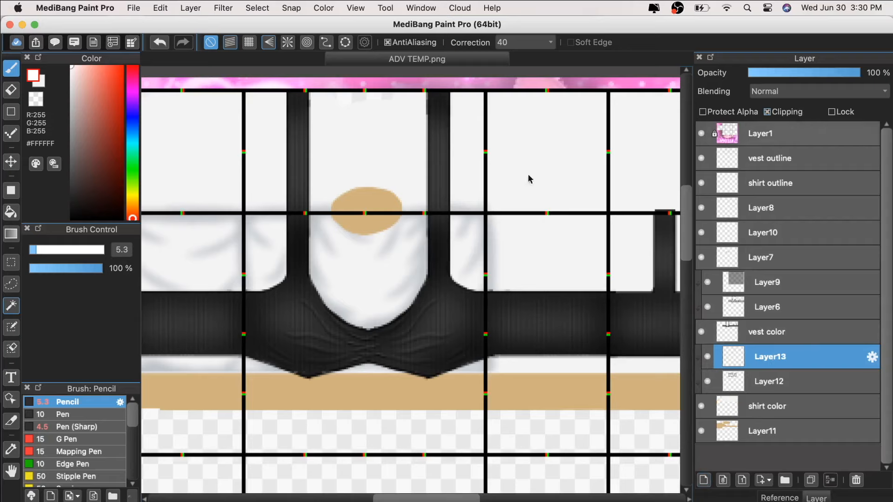
- Paint thin white highlights beside the shirt folds inside the neckline and outside the right strap with Pen (Sharp) at 1 px
scroll(529, 177, "up", 1)
left_click(67, 425)
left_click_drag(41, 251, 31, 250)
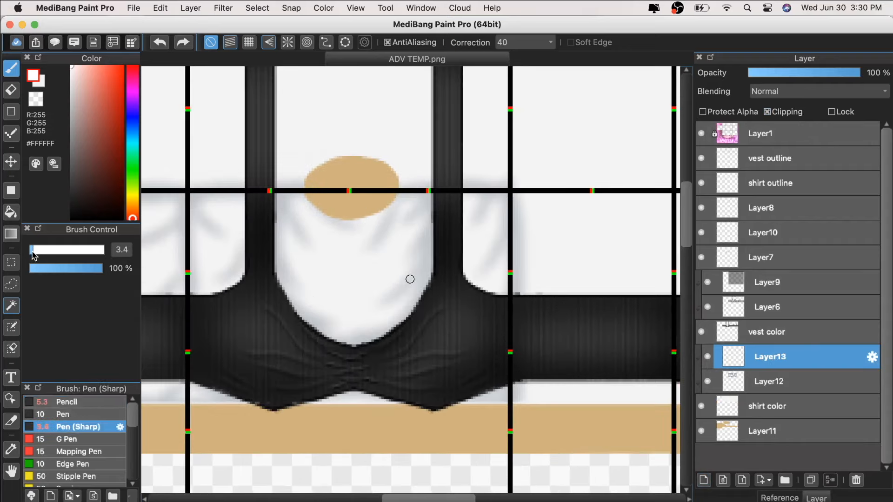
left_click_drag(31, 250, 20, 252)
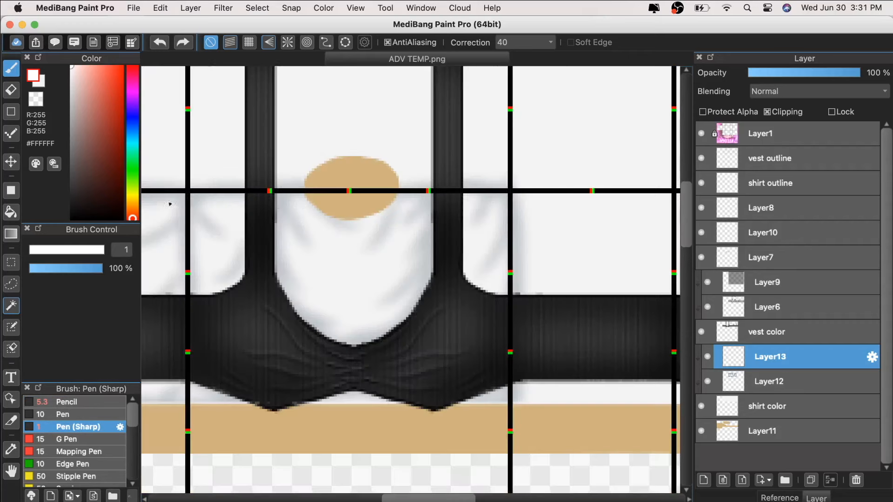
scroll(294, 210, "up", 1)
mouse_move(235, 167)
left_mouse_down()
mouse_move(237, 194)
mouse_move(267, 223)
left_mouse_up()
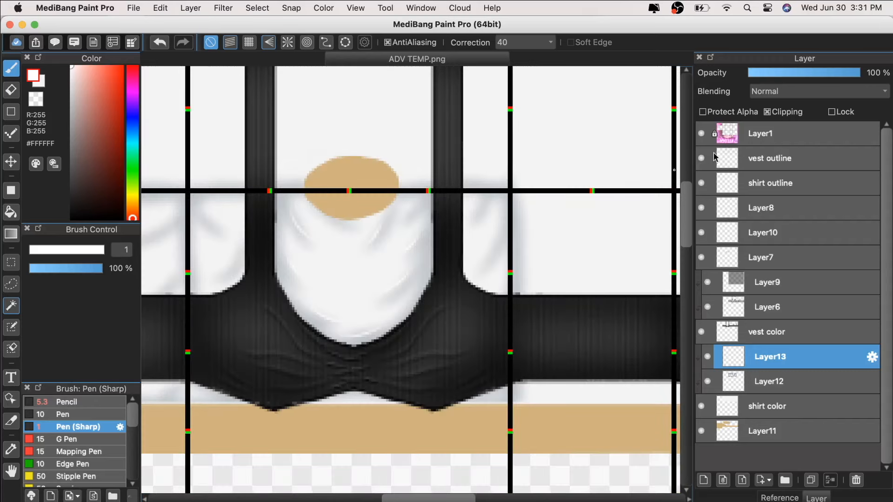
- Set the blending mode of the highlight layer to Add
left_click(806, 93)
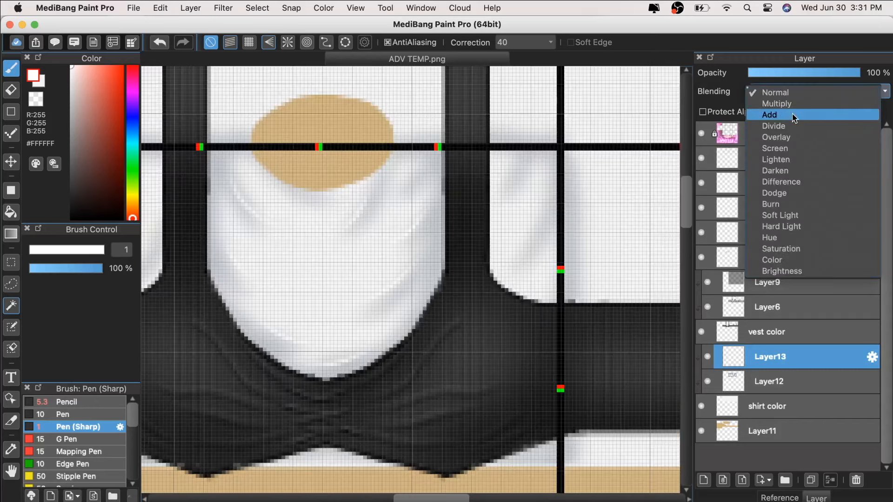
left_click(770, 114)
scroll(339, 193, "down", 5)
scroll(501, 211, "up", 2)
scroll(501, 212, "up", 1)
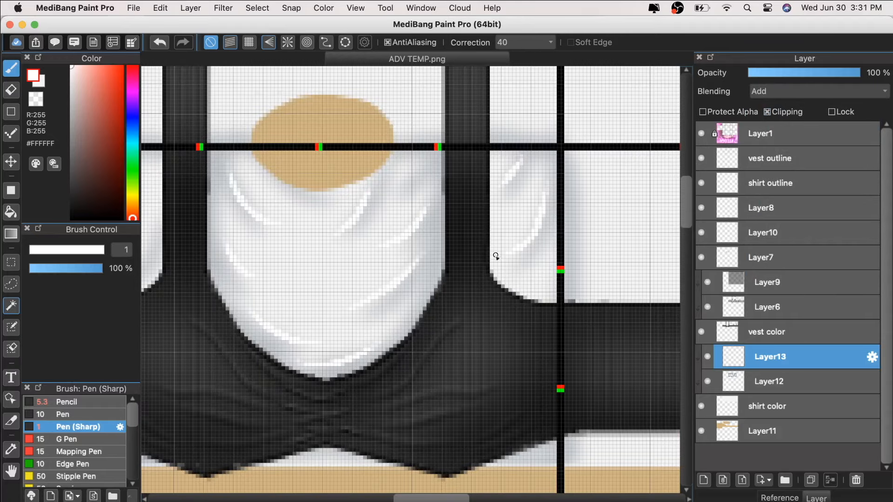
- Paint white highlights on the shirt hem beneath the vest's pointed edge and along the folds of the panels left of the neckline
scroll(332, 412, "down", 1)
left_click_drag(352, 393, 366, 397)
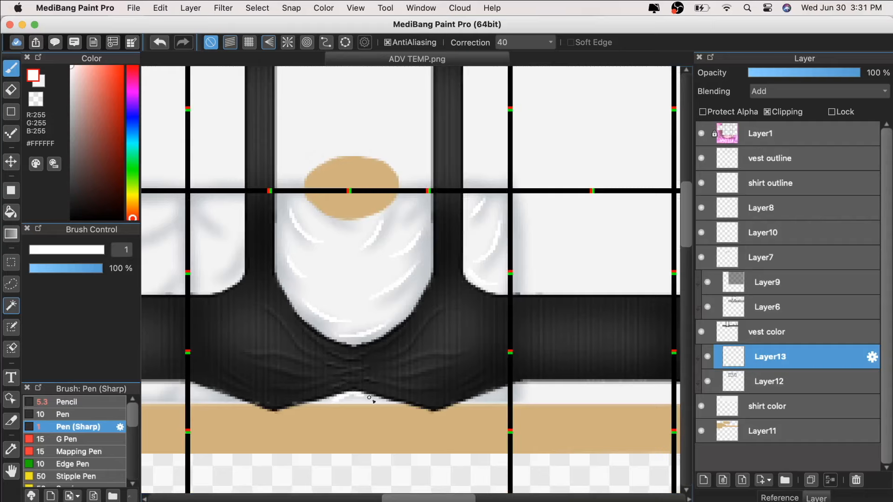
left_click_drag(194, 388, 251, 404)
left_click_drag(507, 386, 476, 396)
scroll(227, 259, "down", 1)
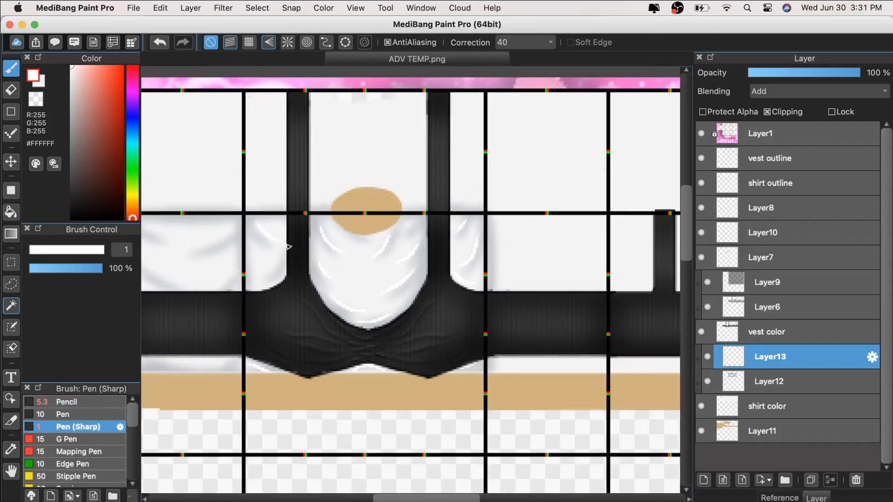
scroll(240, 247, "down", 1)
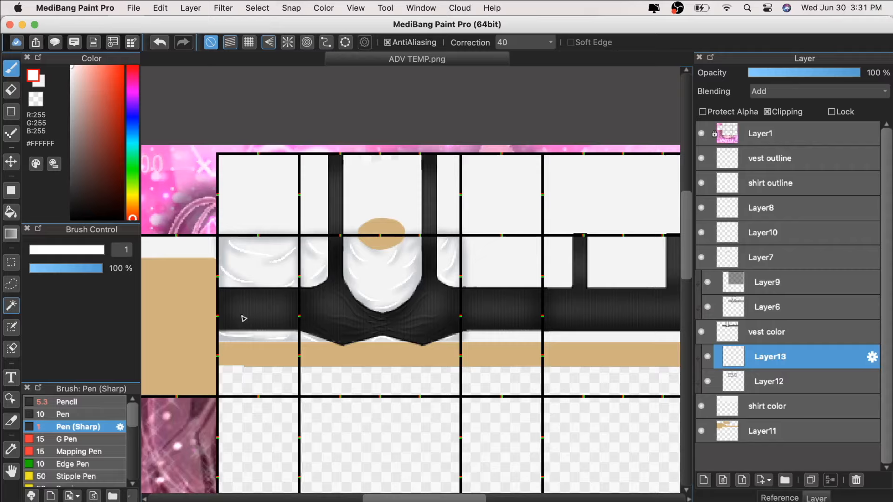
scroll(243, 319, "up", 5)
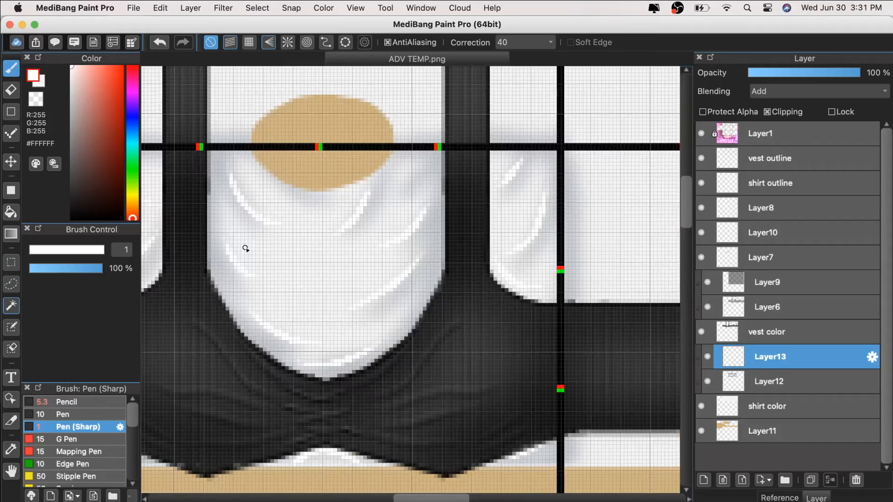
scroll(270, 254, "down", 6)
scroll(288, 258, "up", 3)
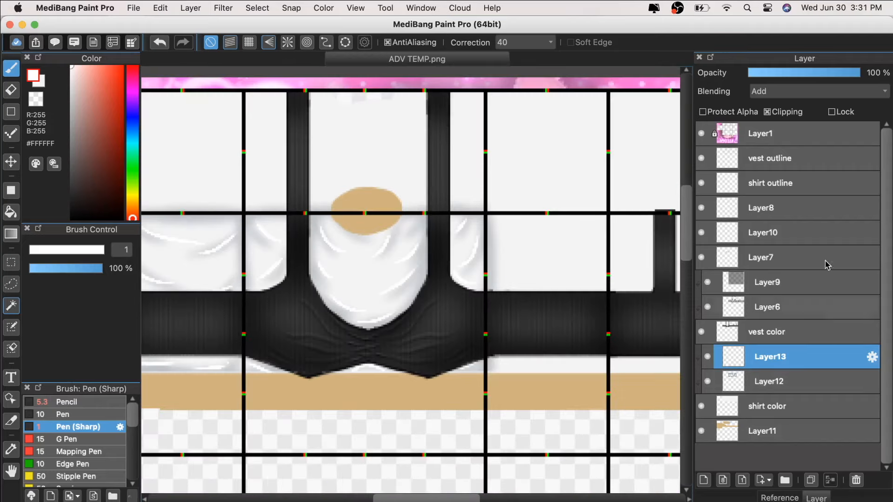
- Apply a Gaussian Blur of 1 to the highlight layer and lower its opacity to 27%
left_click_drag(821, 75, 772, 77)
left_click(223, 8)
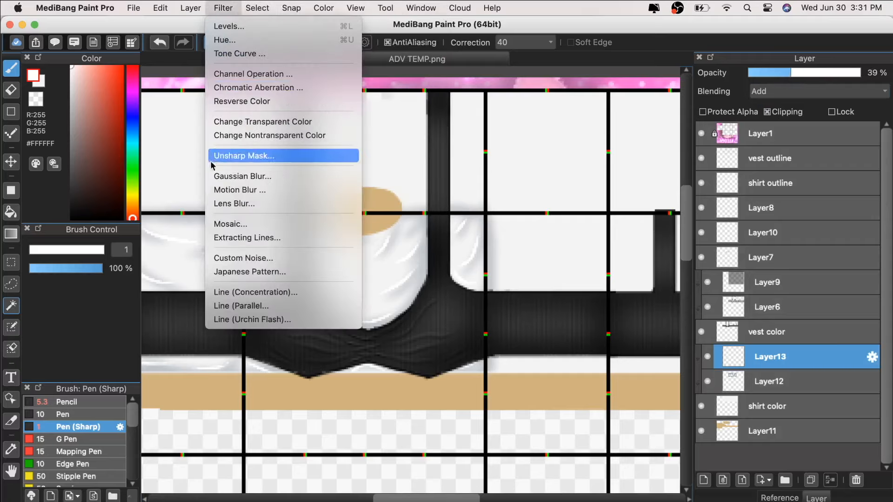
left_click(242, 176)
mouse_move(680, 258)
left_mouse_down()
mouse_move(688, 257)
mouse_move(666, 255)
left_mouse_up()
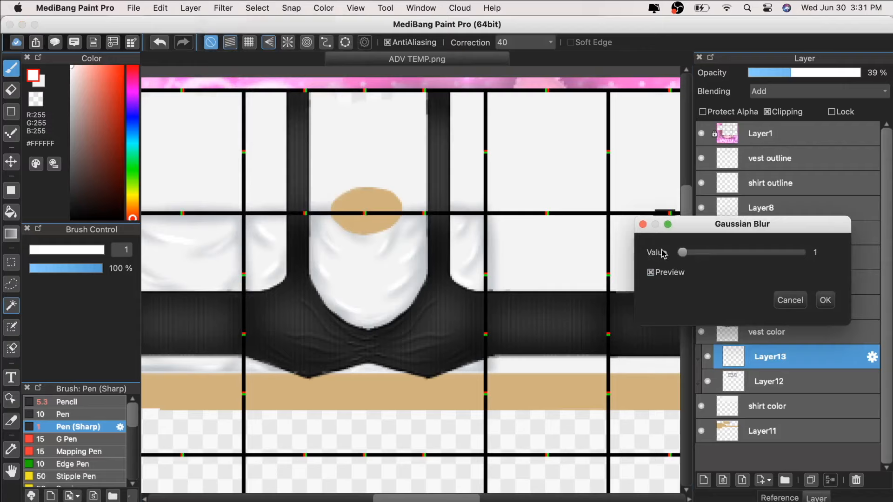
left_click(824, 300)
left_click_drag(790, 78, 780, 77)
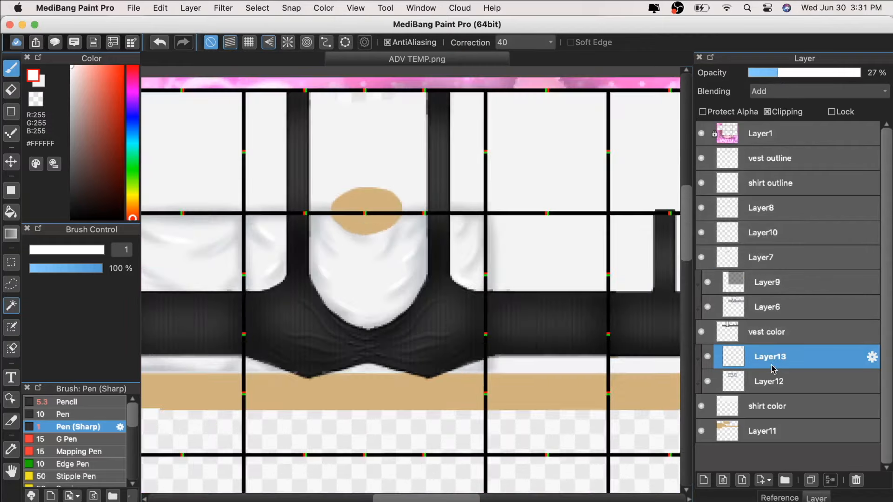
- Reduce the opacity of the Layer12 shading to 23% and reselect the highlight layer, Layer13
left_click(770, 381)
scroll(500, 245, "up", 2)
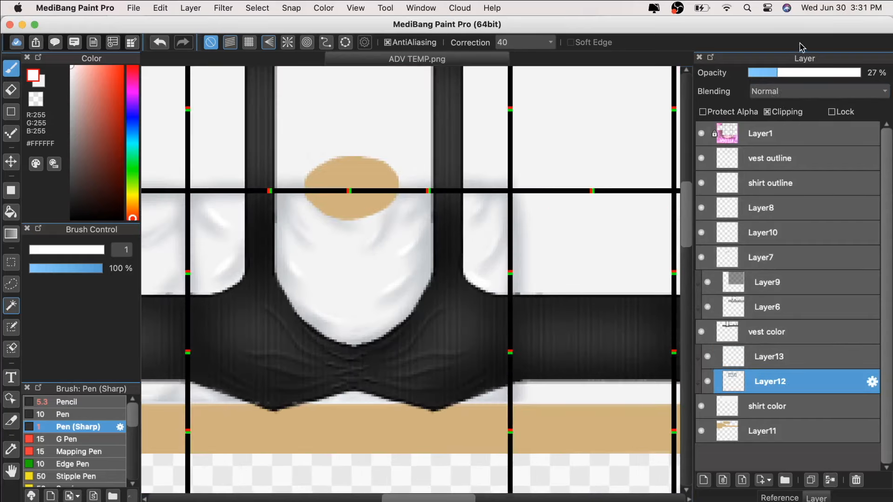
left_click_drag(769, 79, 769, 77)
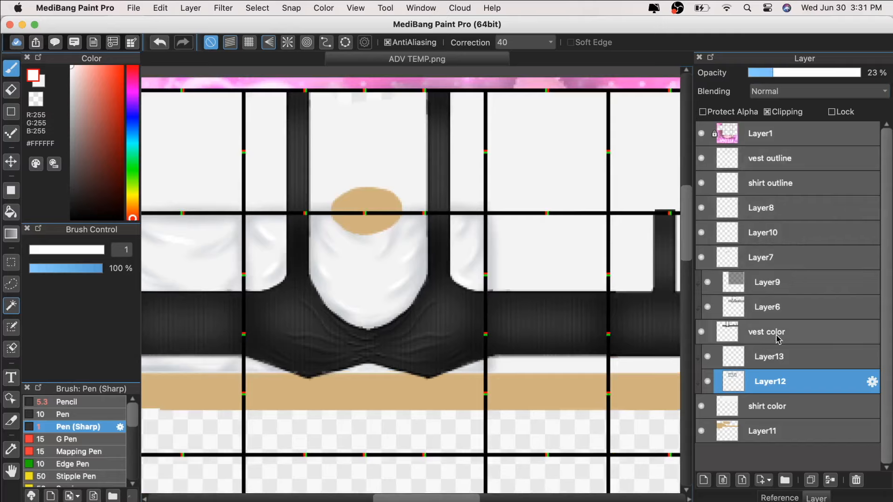
left_click(778, 352)
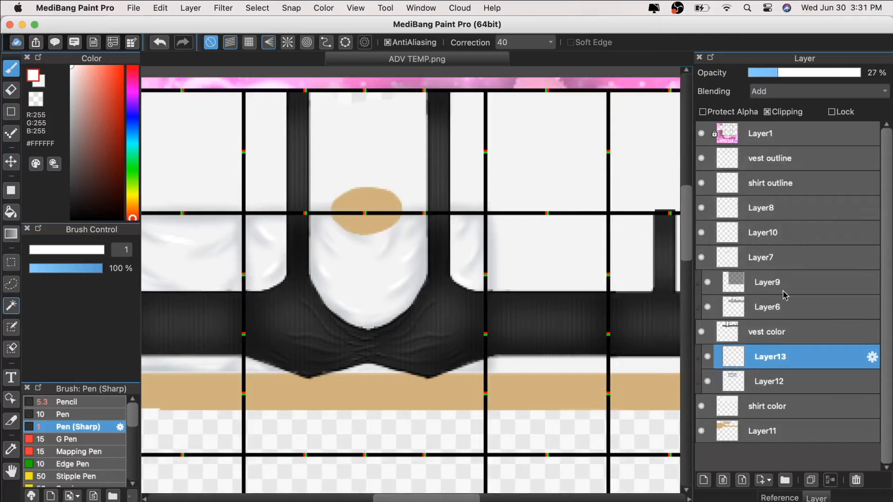
- Reduce the opacity of the Layer13 highlights to 23%
left_click(767, 75)
left_click_drag(768, 79, 769, 78)
key("super+minus")
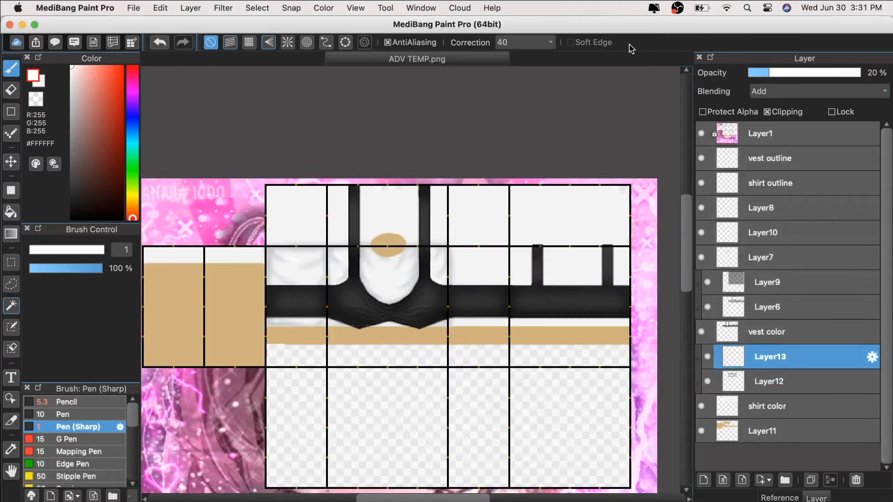
key("super+plus")
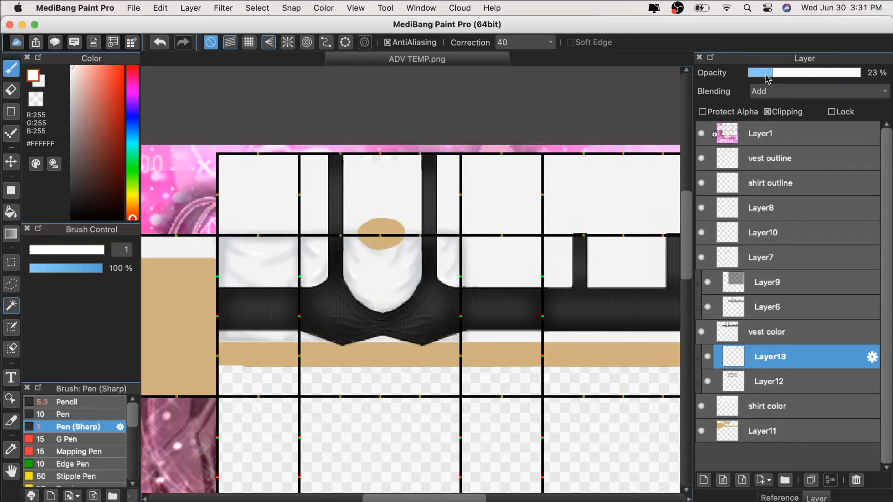
left_click(768, 78)
- Examine the softened shirt shading and highlights around the vest, both close up and across the whole template
key("super+plus")
key("super+plus")
key("super+minus")
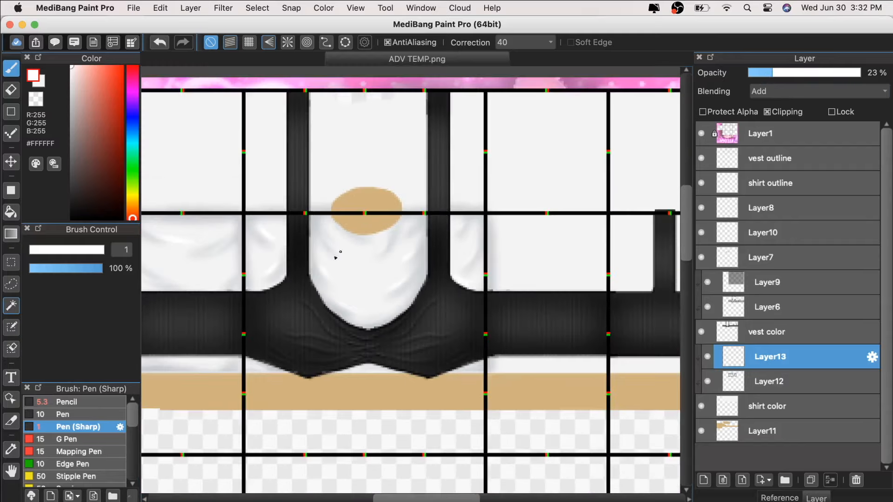
key("super+minus")
key("super+plus")
key("super+plus")
key("super+minus")
key("super+minus")
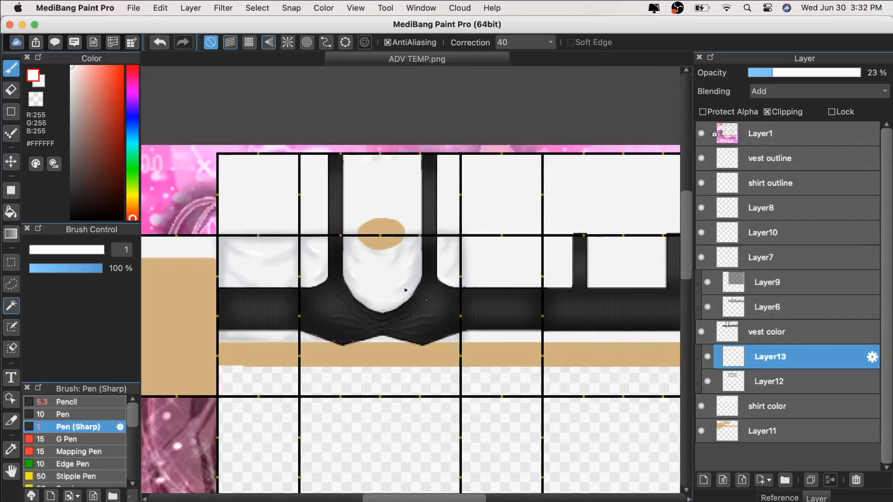
key("super+minus")
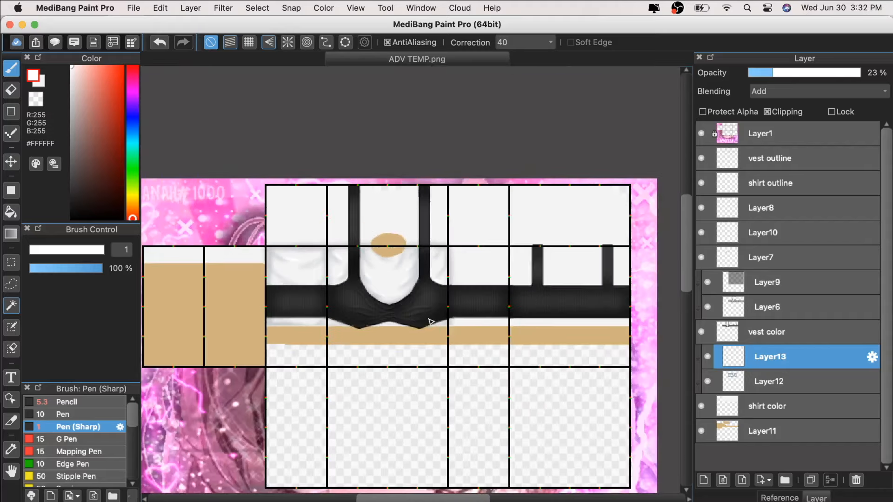
left_click(11, 471)
key("super+plus")
key("super+plus")
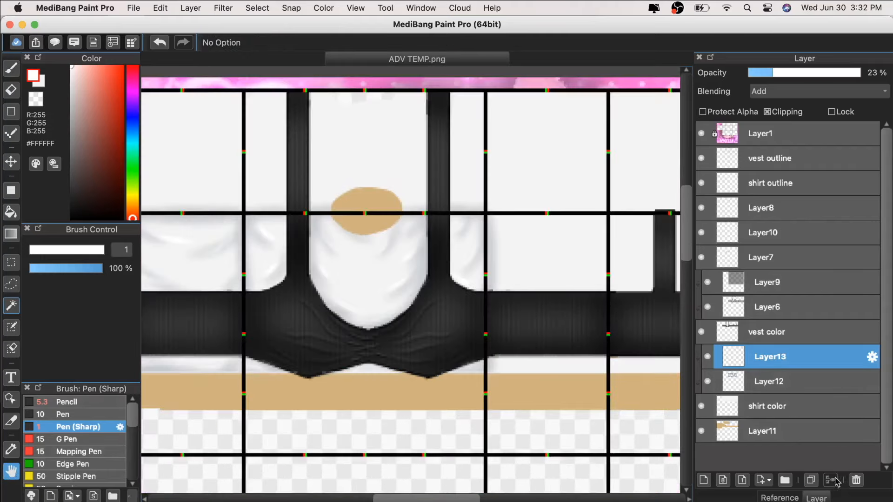
- Duplicate the Layer12 shading and move the copy across onto the unshaded shirt panels beside the front and on the back
left_click(781, 375)
left_click(782, 359)
left_click(777, 377)
left_click(811, 480)
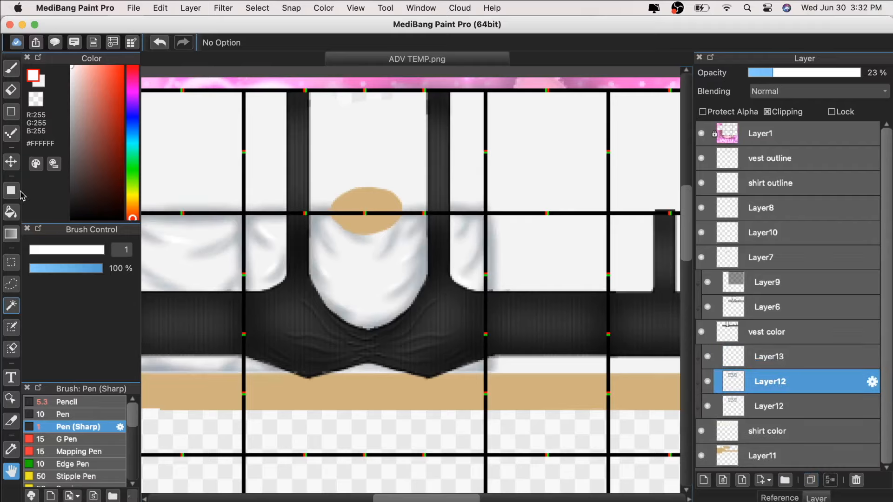
key("super+minus")
left_click(11, 162)
left_click_drag(379, 374, 490, 339)
key("super+minus")
key("super+plus")
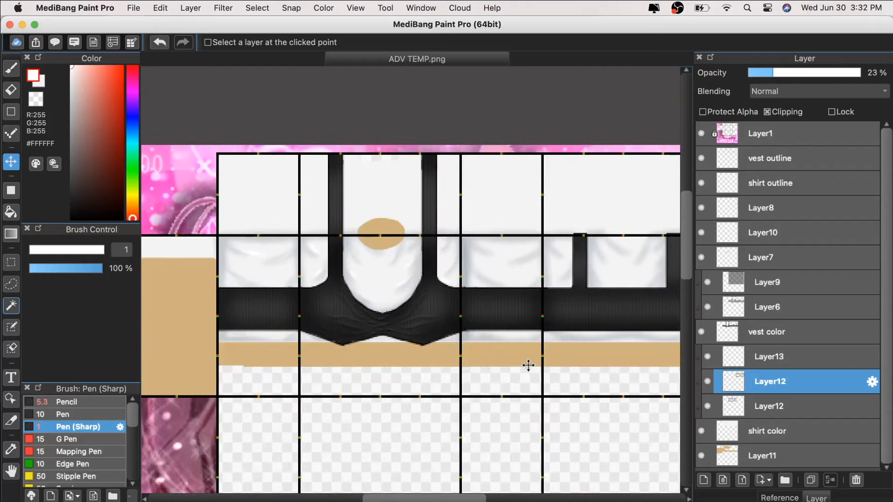
key("super+plus")
- Duplicate the Layer13 highlights and check the copy against the copied shading on the back shirt panels
left_click(770, 356)
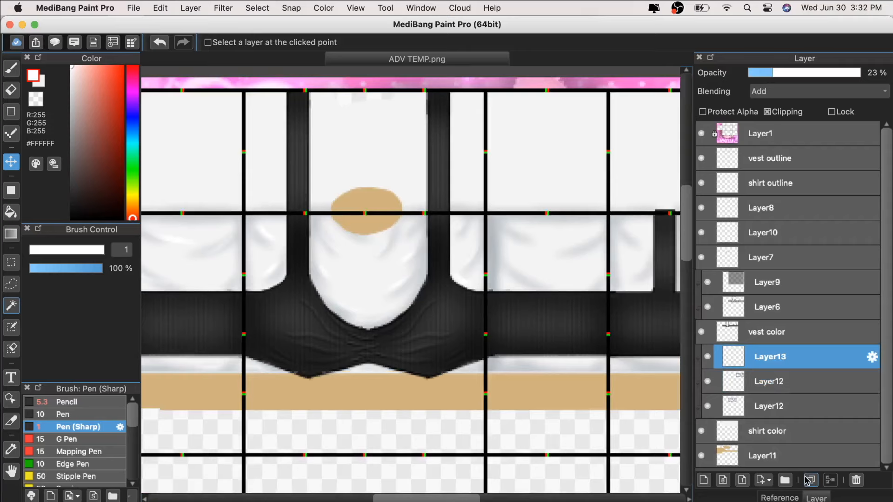
left_click(811, 480)
key("super+minus")
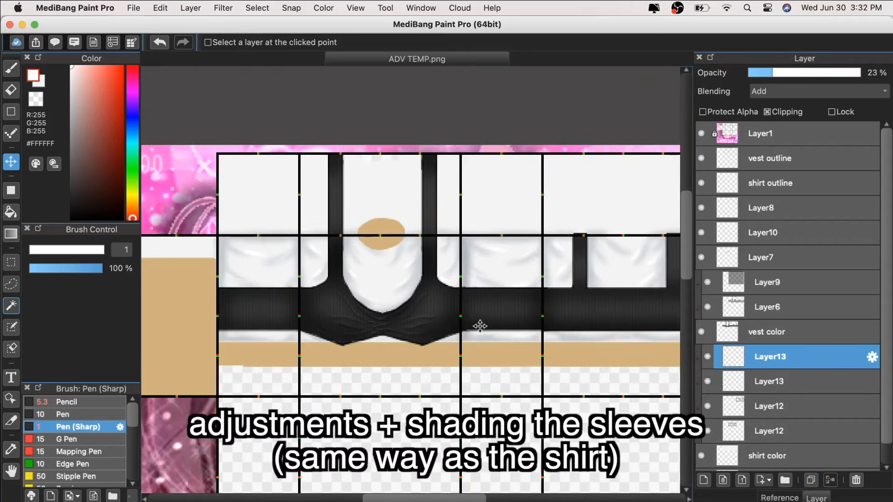
key("super+minus")
left_click(800, 382)
key("super+minus")
key("super+plus")
key("super+plus")
key("super+plus")
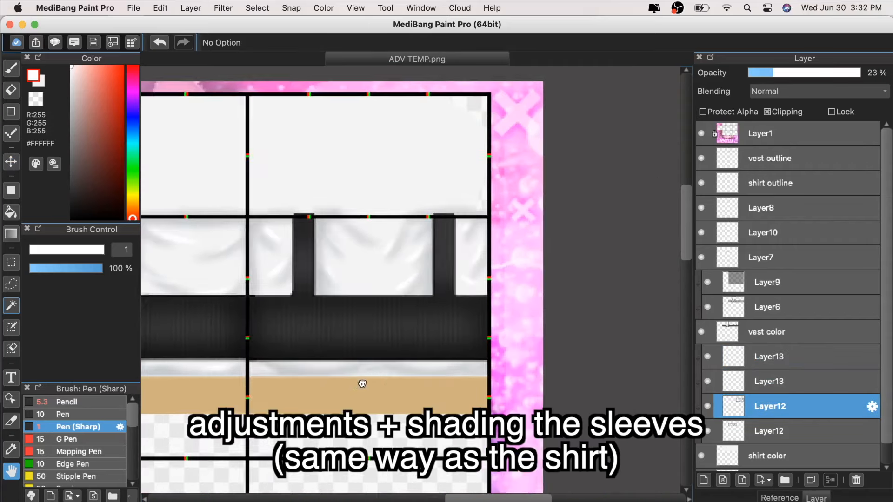
key("v")
key("super+z")
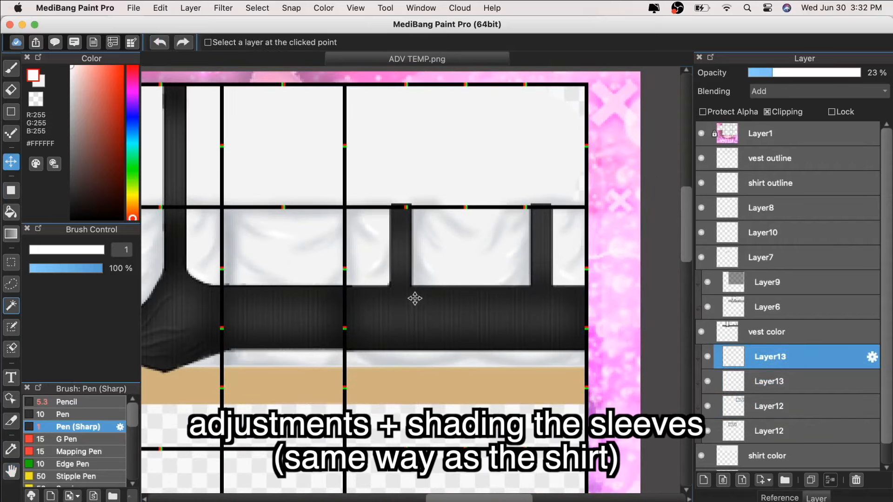
- Try merging the copied Layer12 shading into the Layer12 below, and undo the merge
left_click(772, 404)
key("super+minus")
mouse_move(338, 320)
left_mouse_down()
mouse_move(359, 334)
mouse_move(349, 312)
left_mouse_up()
left_click(830, 480)
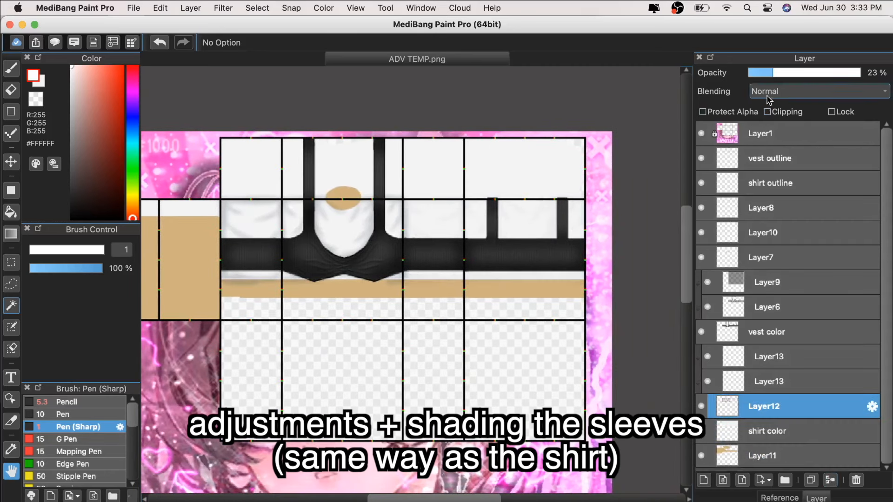
left_click(781, 113)
left_click(160, 42)
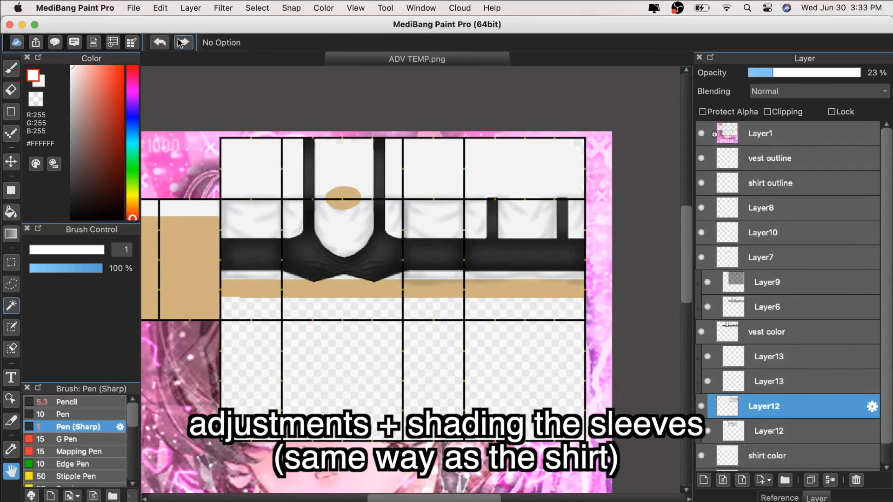
- Add a new clipped layer above the highlight layers and set the brush colour to dark blue #2A3E59
scroll(335, 280, "up", 5)
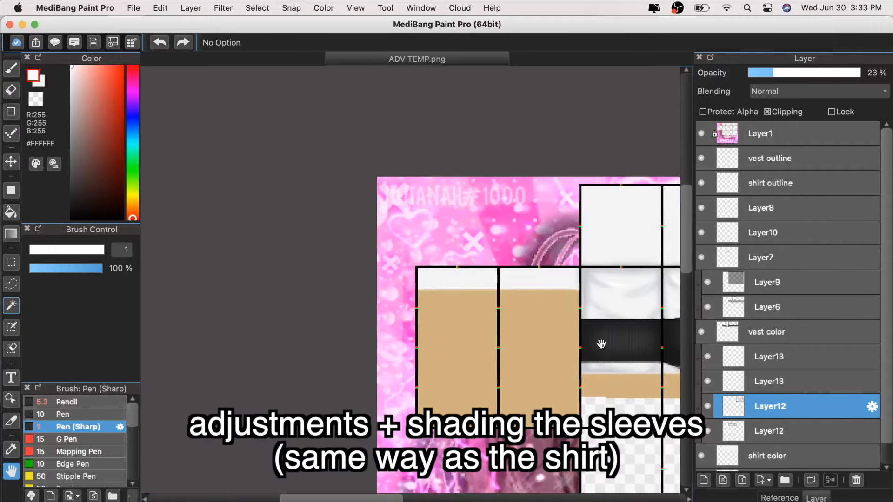
left_click(406, 319, "ctrl")
scroll(408, 379, "right", 5)
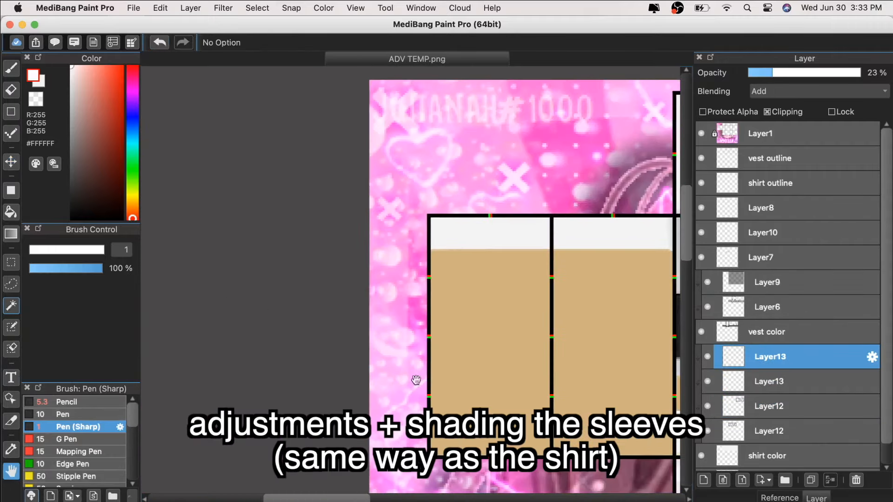
scroll(225, 361, "up", 3)
scroll(225, 361, "left", 5)
left_click(704, 480)
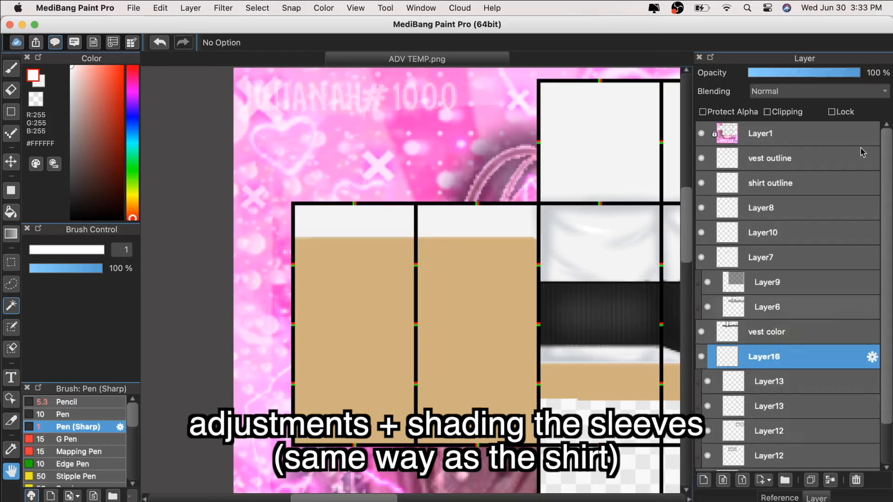
left_click(132, 128)
left_click(98, 166)
key("b")
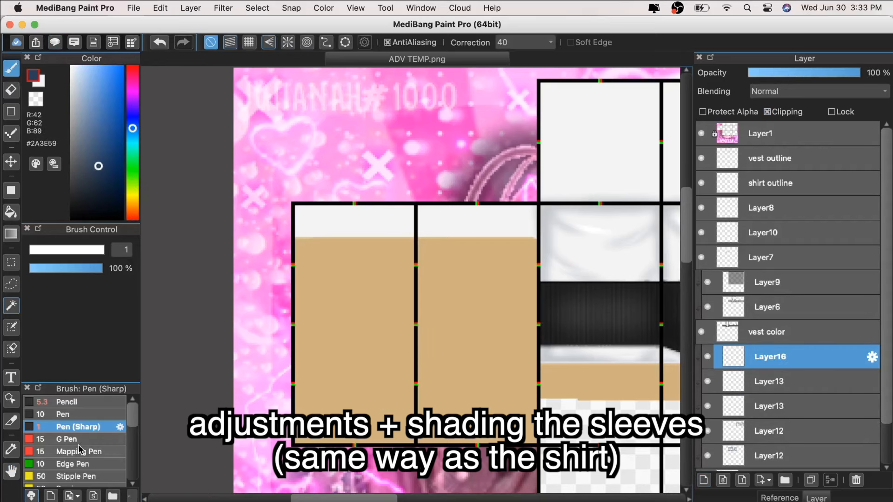
left_click(67, 402)
scroll(411, 278, "up", 2)
mouse_move(258, 186)
left_mouse_down()
mouse_move(584, 187)
mouse_move(260, 217)
left_mouse_up()
key("ctrl+z")
- Outline the edges of both white sleeve sections in dark blue with the 3-pixel Pen (Sharp), using grid-guided straight strokes
left_click(249, 42)
left_click(43, 250)
scroll(259, 175, "down", 1)
scroll(409, 277, "up", 2)
left_click(31, 250)
left_click(74, 427)
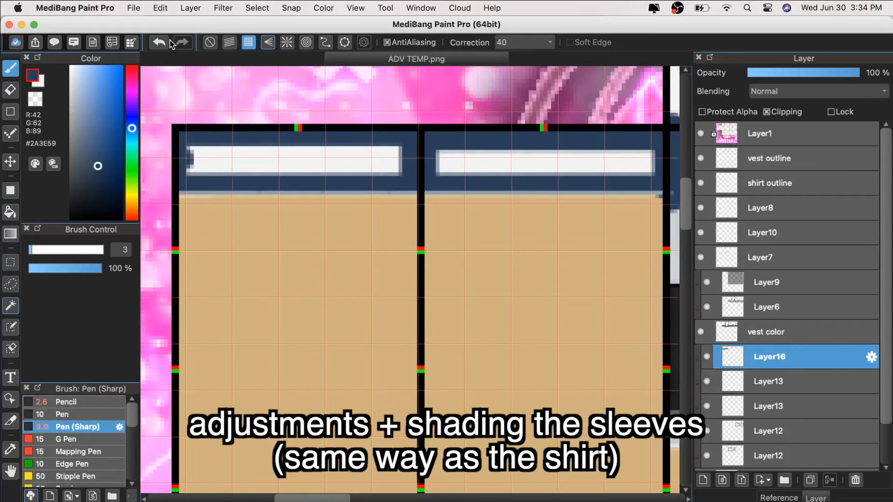
- Turn off stroke snapping and paint short dark blue folds inward from the sides of both white sleeve sections
left_click(210, 43)
left_click_drag(190, 149, 223, 159)
left_click_drag(401, 150, 354, 159)
left_click_drag(438, 154, 512, 164)
left_click_drag(651, 156, 568, 169)
- Lower the sleeve shading layer's opacity to 20% and apply a Gaussian Blur to it
scroll(558, 186, "down", 2)
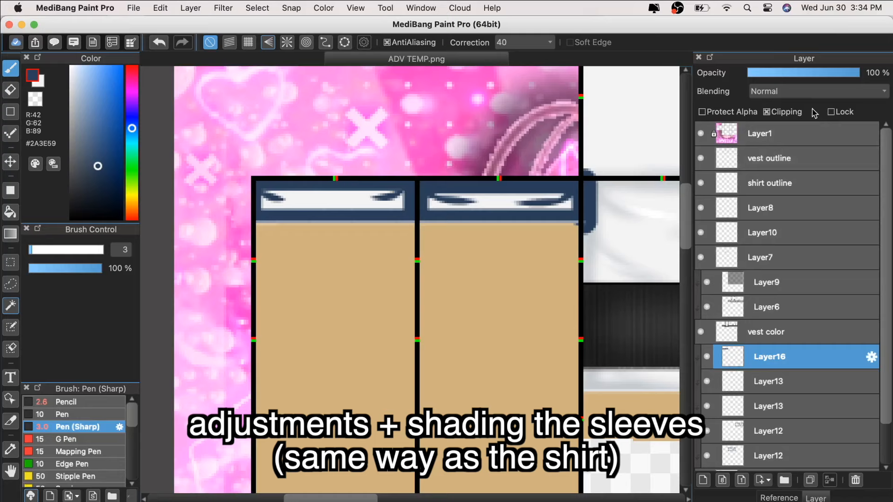
left_click_drag(789, 79, 770, 74)
left_click(257, 7)
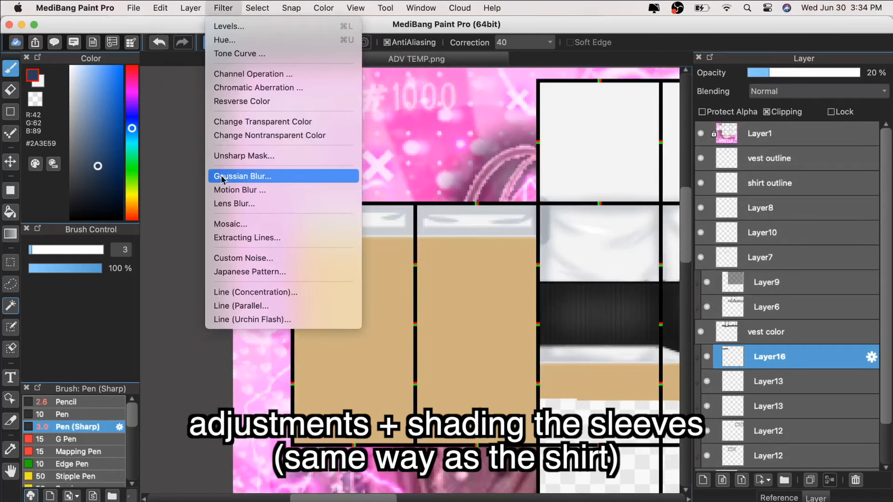
left_click(298, 176)
left_click(790, 300)
- Set the sleeve shading layer's opacity to 14% and erase light streaks into the shading on both sleeves with a smaller eraser
key("e")
scroll(595, 186, "down", 2)
left_click(763, 74)
left_click(764, 74)
scroll(442, 323, "up", 3)
scroll(233, 211, "down", 1)
scroll(302, 231, "up", 2)
key("bracketleft")
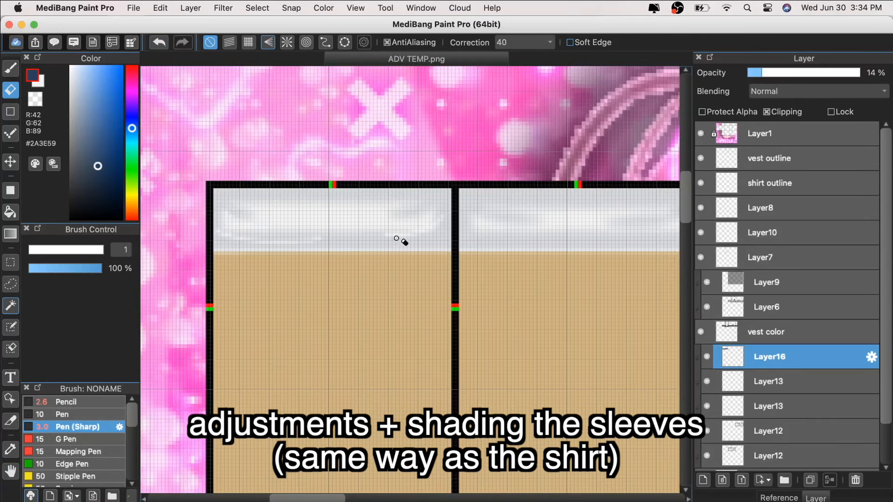
scroll(500, 232, "down", 3)
scroll(465, 279, "up", 1)
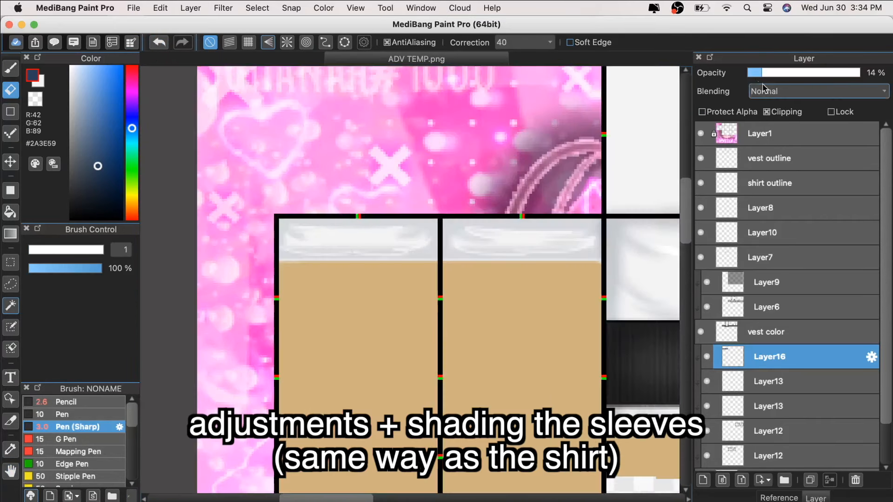
- Reduce the opacity of the Layer16 sleeve shading to 9%
left_click(757, 73)
scroll(465, 279, "down", 2)
scroll(466, 279, "down", 2)
left_click(756, 73)
left_click(757, 73)
key("space")
scroll(440, 283, "up", 3)
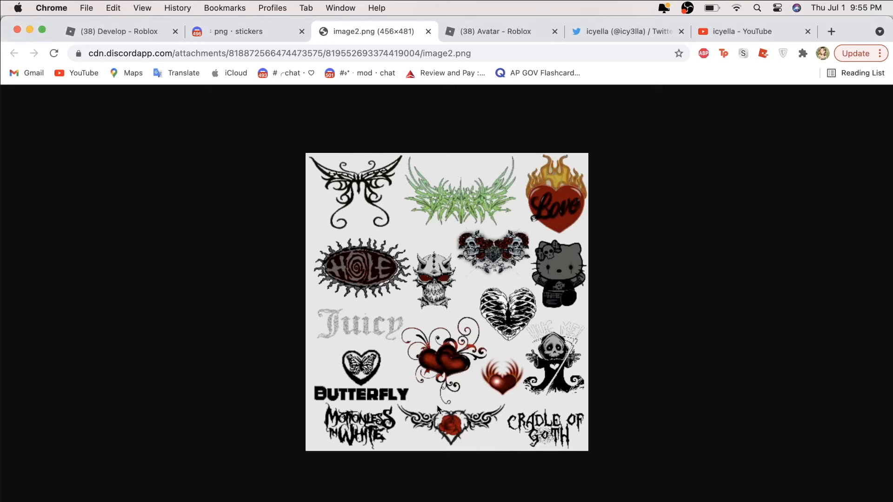
- Switch to Chrome, look through the Discord png stickers channel, and copy the image2.png sticker sheet
left_click(213, 33)
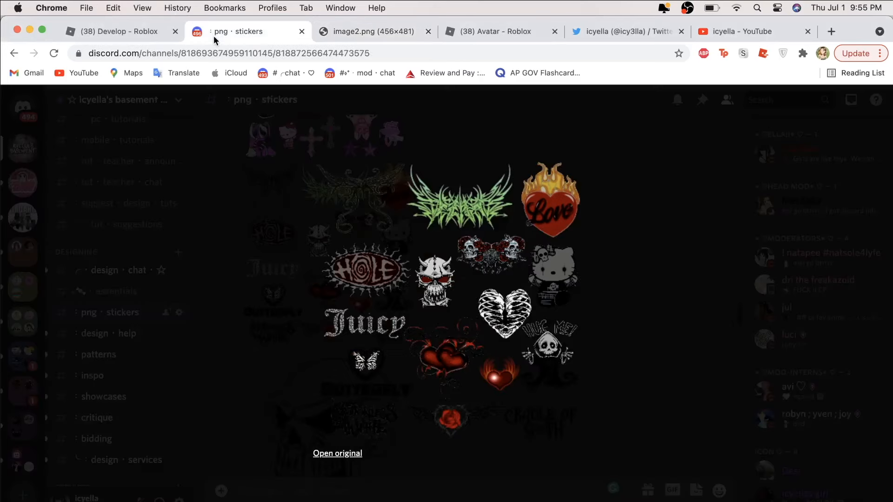
left_click(255, 308)
scroll(343, 268, "up", 5)
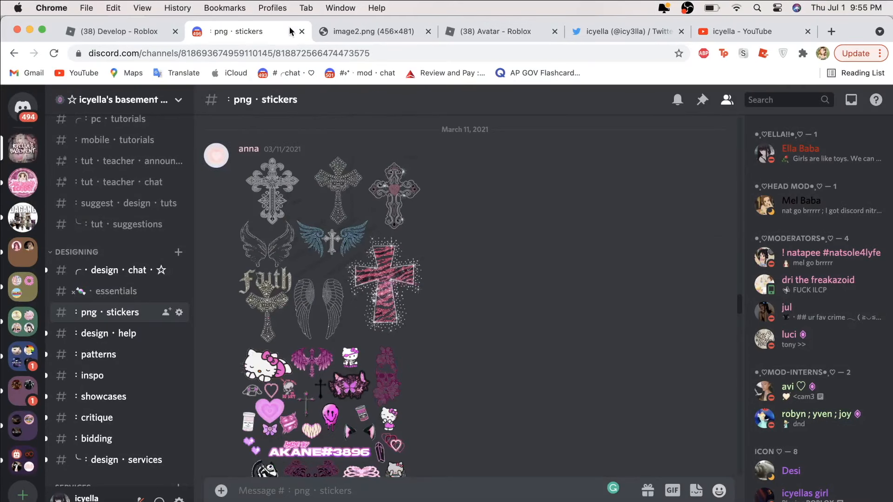
left_click(348, 31)
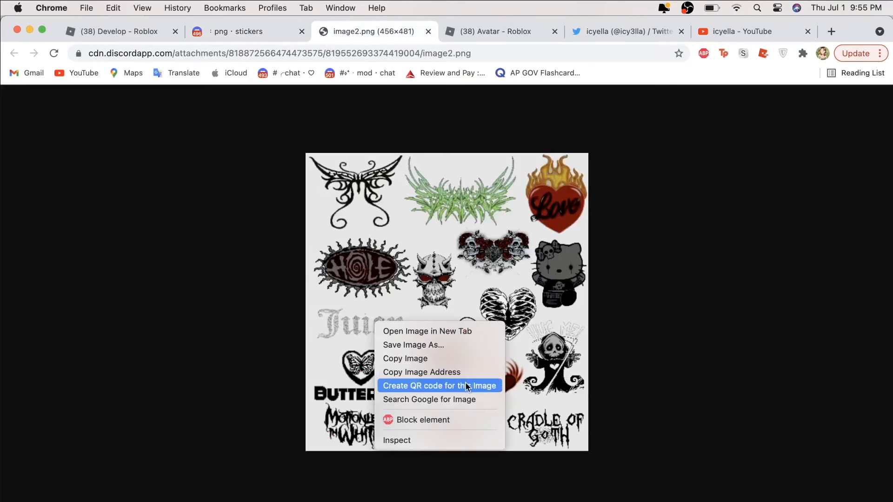
left_click(463, 358)
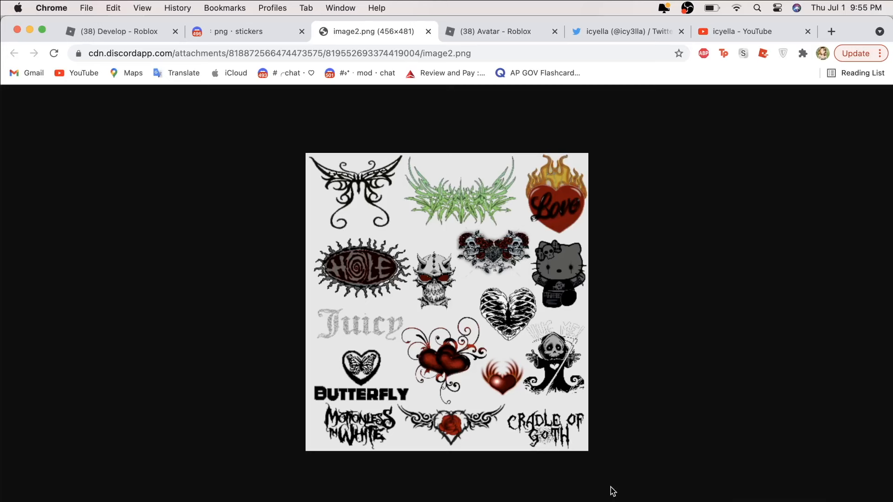
- Switch to MediBang Paint Pro, paste the sticker sheet as a new layer, and move it over the template
left_click(782, 501)
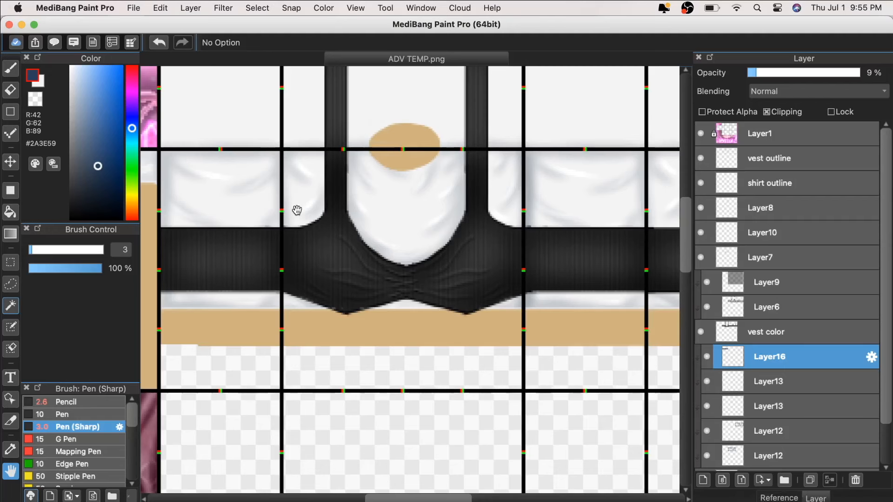
key("super+v")
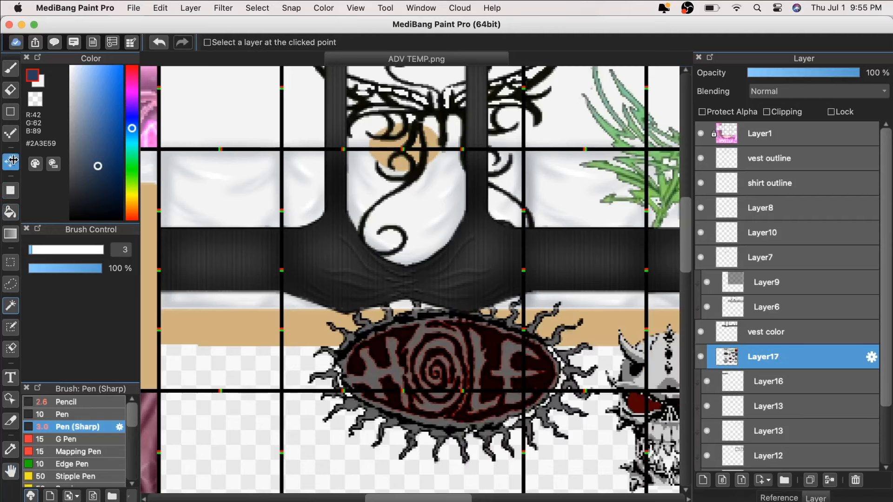
left_click(11, 161)
scroll(419, 279, "down", 5)
left_click_drag(428, 286, 429, 257)
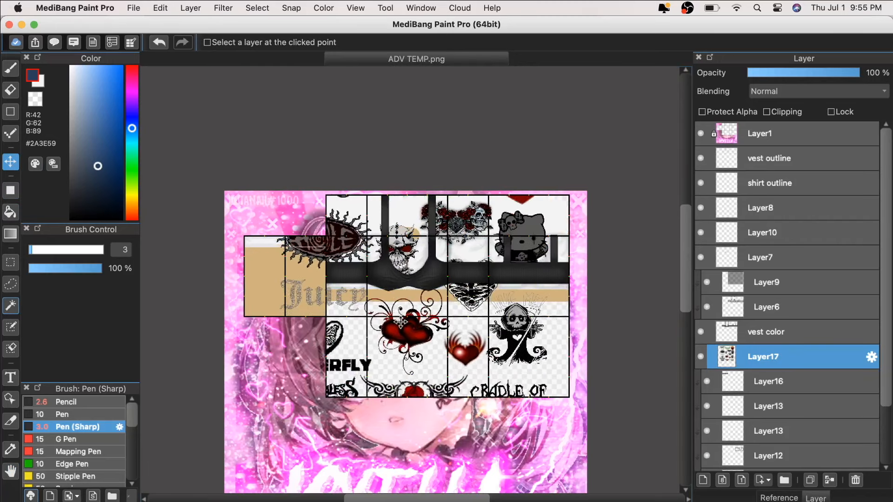
left_click_drag(401, 322, 475, 240)
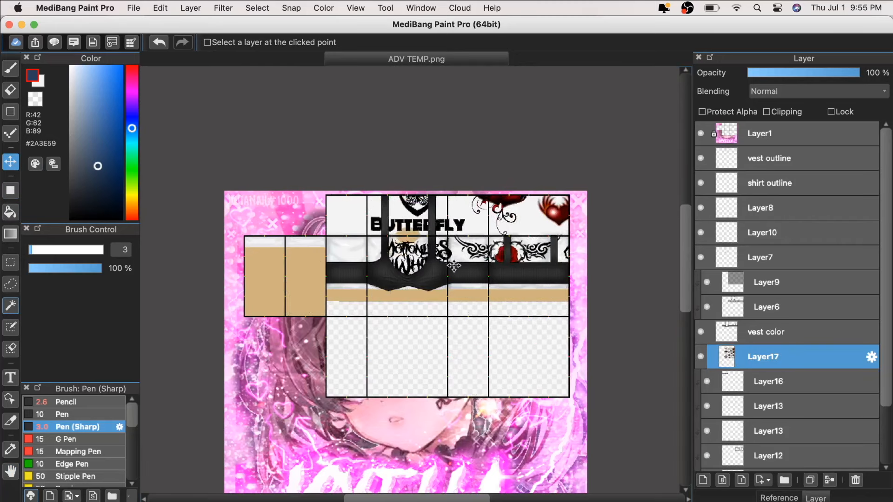
- Shift the sticker sheet around the template to compare its different designs against the shirt and vest
scroll(454, 266, "up", 3)
left_click_drag(411, 416, 366, 445)
left_click_drag(427, 250, 461, 239)
key("super+minus")
key("super+minus")
key("super+plus")
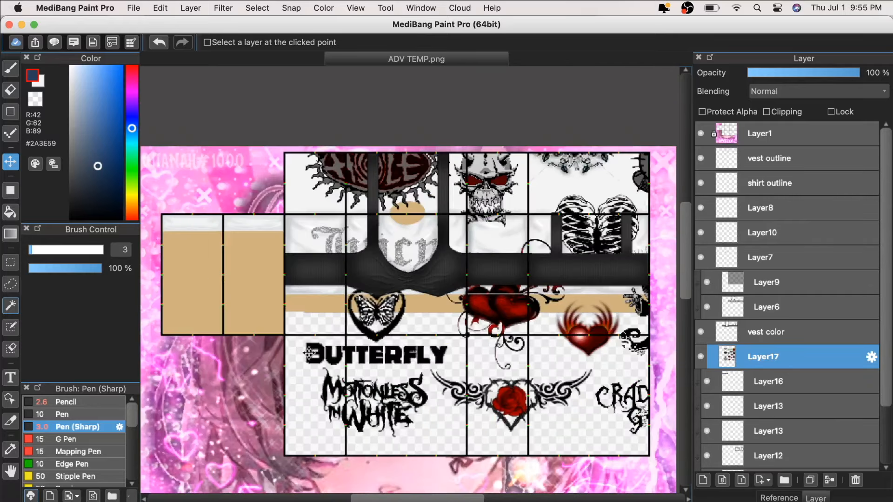
left_click_drag(467, 331, 264, 301)
left_click_drag(357, 242, 307, 478)
left_click_drag(367, 396, 423, 344)
key("super+minus")
key("super+plus")
- Select the unwanted stickers on Layer17 with rectangular selections and delete them
left_click(10, 263)
key("super+minus")
left_click_drag(213, 124, 530, 250)
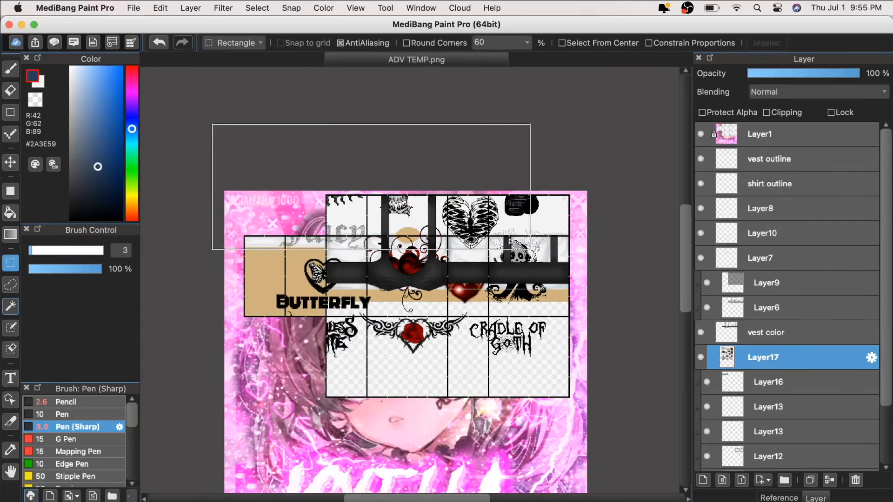
left_click_drag(601, 268, 658, 319)
key("Delete")
key("super+d")
key("Delete")
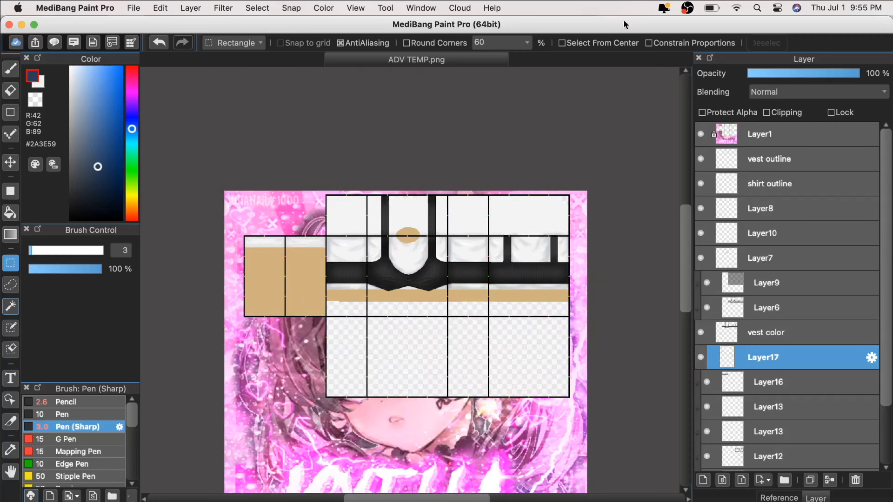
- Undo the last sticker deletion and delete the unwanted stickers beside the rose heart on Layer17, including the Cradle of Goth lettering
left_click(160, 43)
mouse_move(209, 257)
left_mouse_down()
mouse_move(339, 450)
mouse_move(359, 453)
left_mouse_up()
key("super+d")
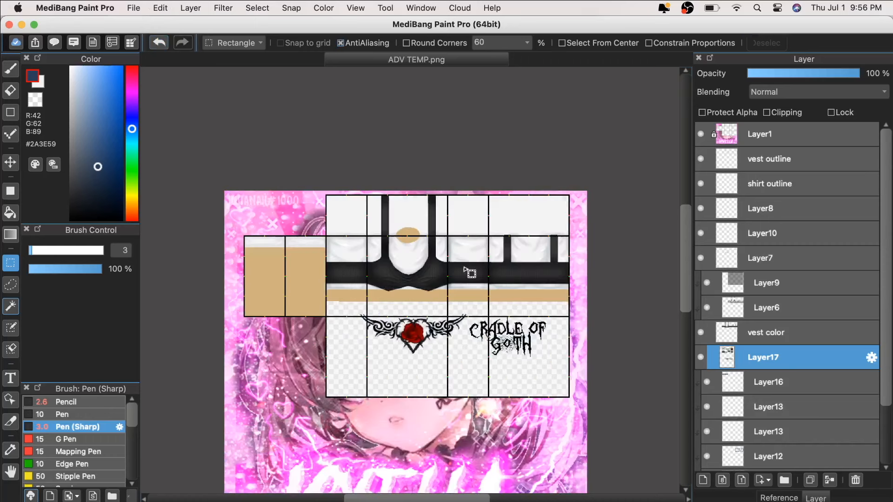
key("super+d")
left_click_drag(587, 396, 467, 320)
key("Delete")
key("super+d")
left_click_drag(484, 285, 584, 333)
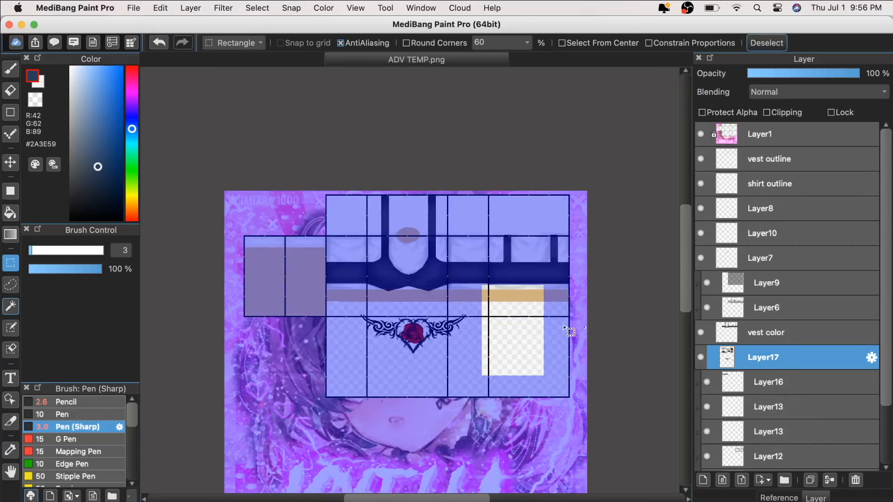
key("super+d")
- Move the sticker sheet down over the template and delete the remaining designs above the rose heart
key("super+equal")
left_click(10, 162)
left_click_drag(509, 245, 438, 386)
key("super+minus")
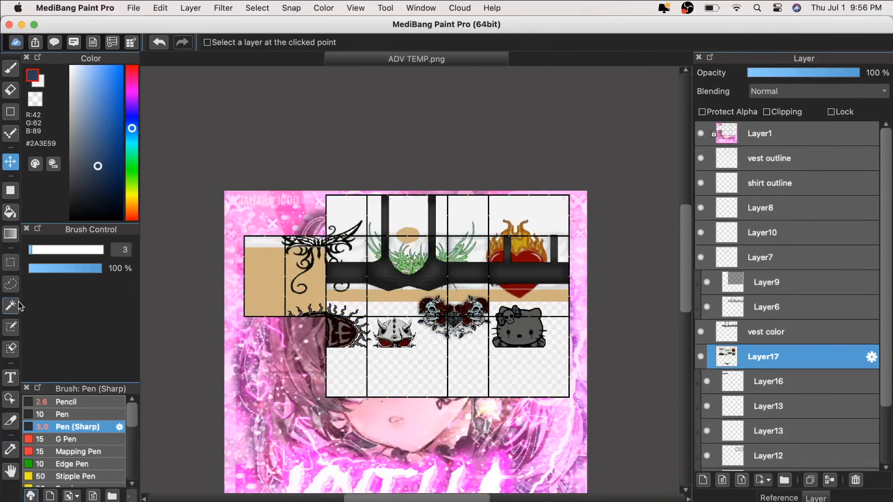
left_click(11, 262)
left_click_drag(588, 354, 612, 379)
key("Delete")
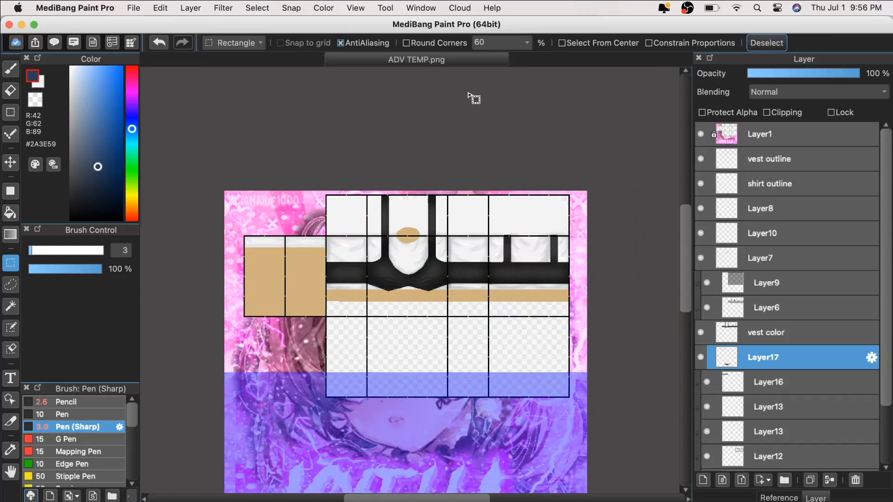
- Deselect and move the rose heart sticker up onto the front of the shirt at the vest's neckline
key("super+d")
key("v")
left_click_drag(470, 409, 400, 269)
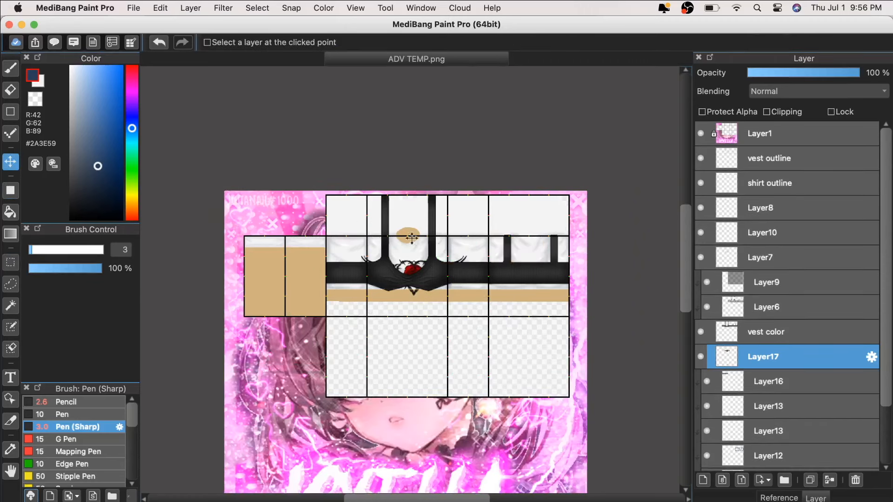
key("super+equal")
left_click_drag(416, 355, 451, 297)
- Scale the rose heart sticker down with a transform so it fits inside the vest's front neckline
key("super+t")
left_click_drag(286, 253, 324, 242)
mouse_move(424, 215)
left_mouse_down()
mouse_move(441, 227)
mouse_move(437, 220)
left_mouse_up()
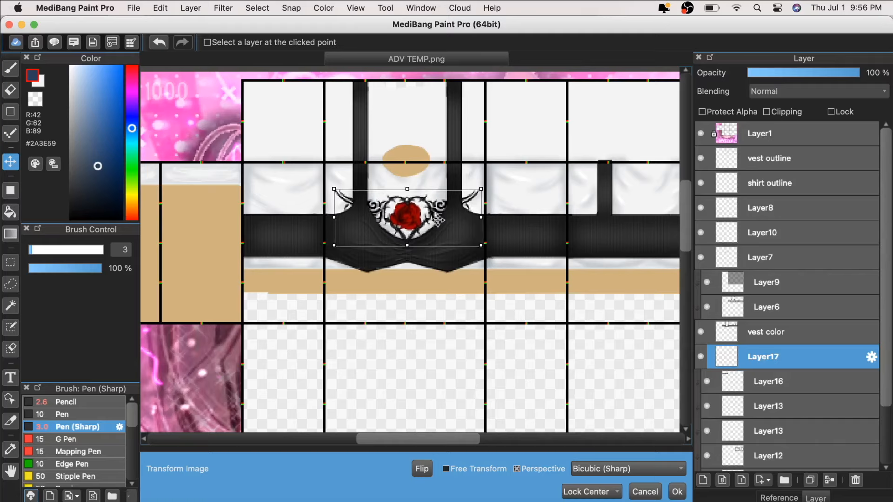
left_click(678, 492)
scroll(619, 399, "down", 2)
scroll(399, 226, "up", 4)
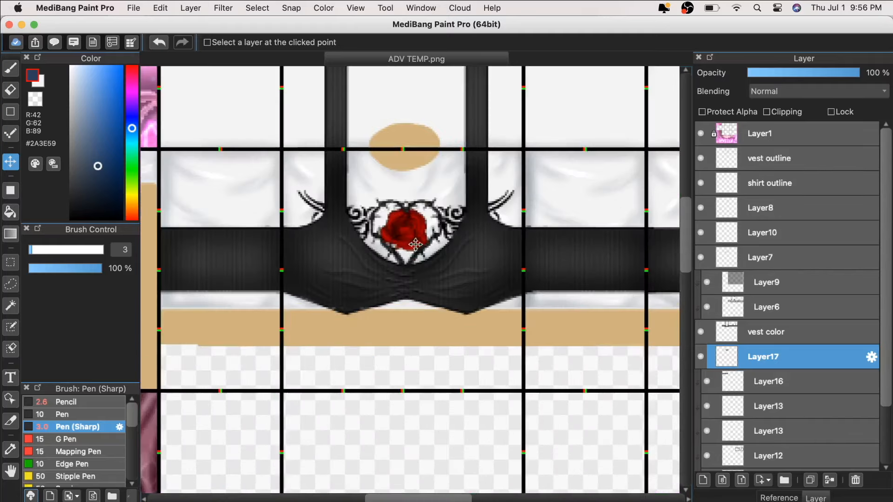
- Nudge the rose heart sticker until it is centered between the vest straps just above the neckline curve
left_click_drag(399, 226, 420, 224)
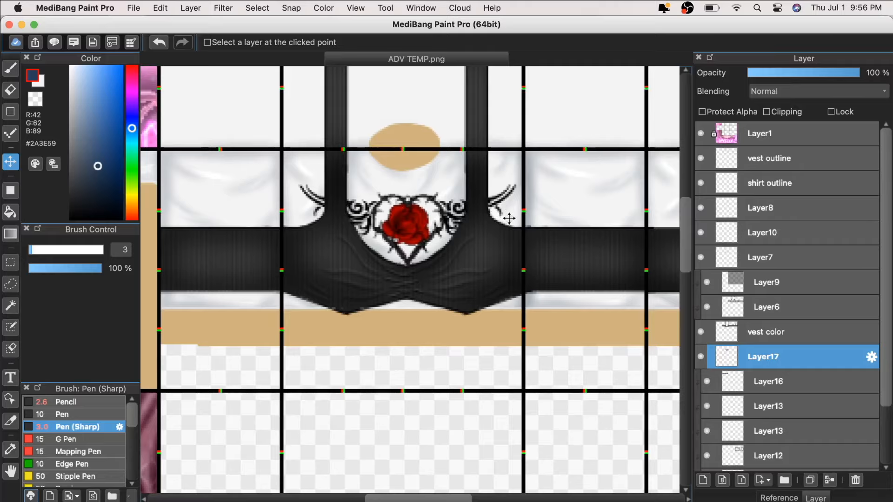
scroll(509, 219, "down", 2)
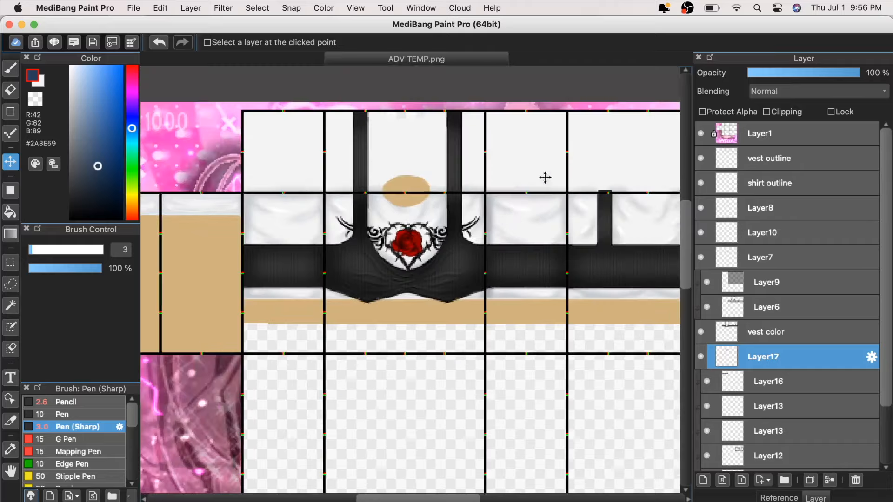
scroll(545, 177, "up", 4)
left_click_drag(473, 225, 473, 230)
scroll(473, 231, "down", 2)
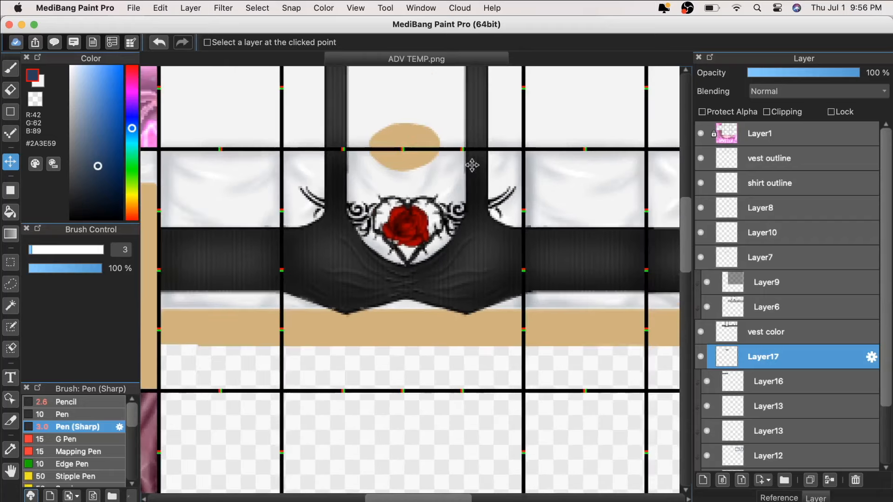
scroll(462, 292, "down", 2)
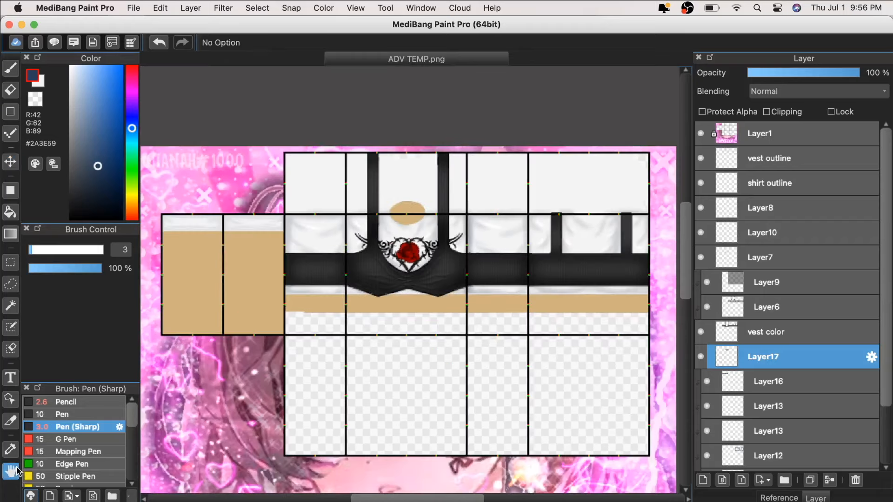
- Examine the sleeves, torso sides and the rose sticker's placement on the shirt front
scroll(346, 381, "left", 3)
scroll(345, 383, "up", 2)
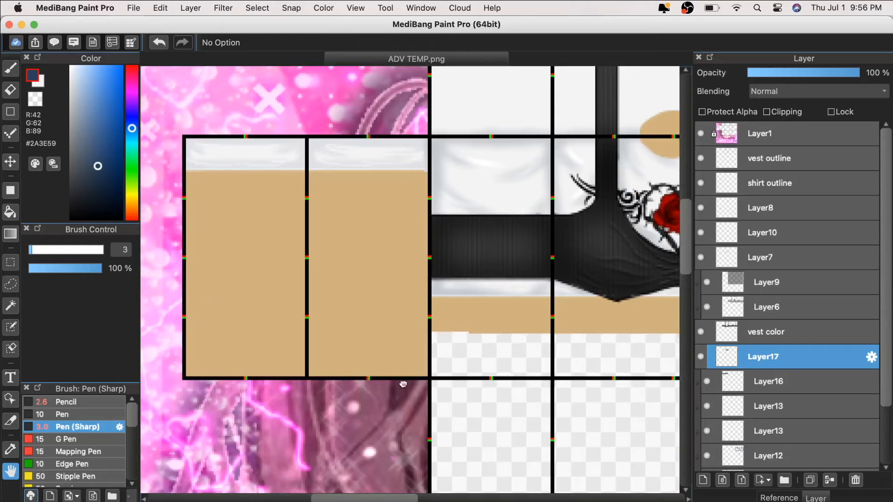
scroll(432, 384, "right", 4)
scroll(453, 349, "right", 2)
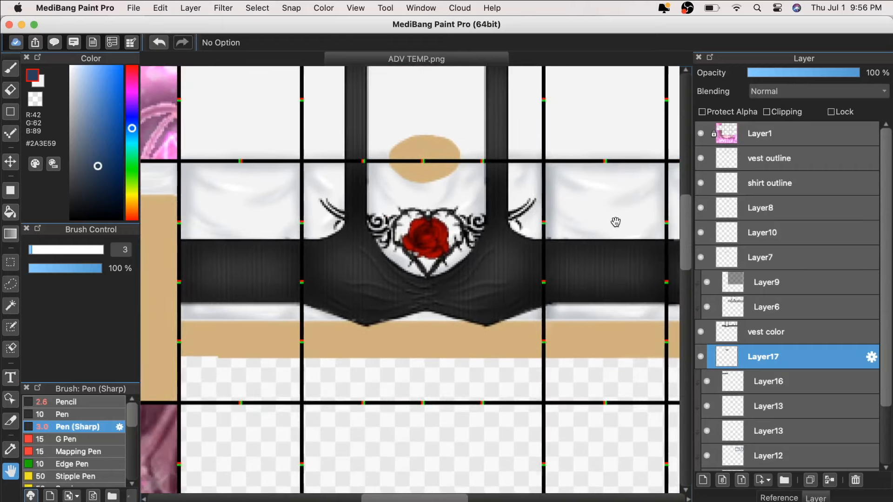
scroll(413, 340, "right", 2)
scroll(255, 368, "left", 5)
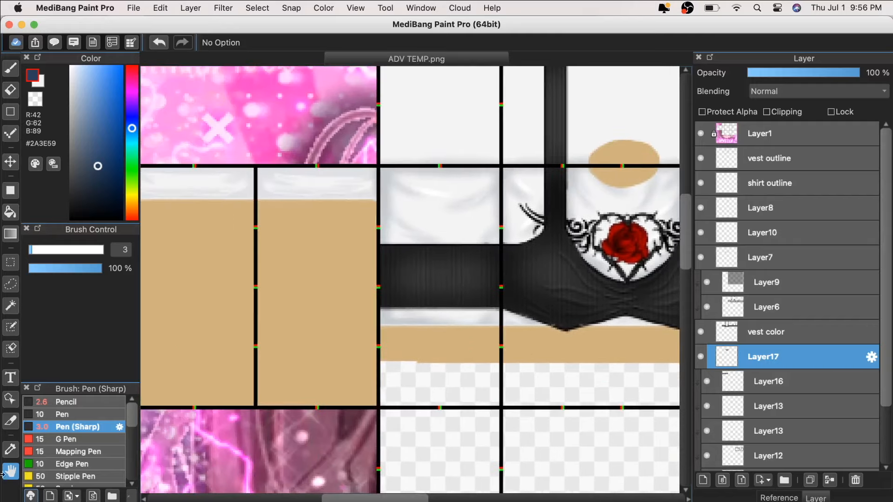
scroll(466, 331, "right", 6)
scroll(466, 332, "up", 2)
scroll(433, 287, "left", 2)
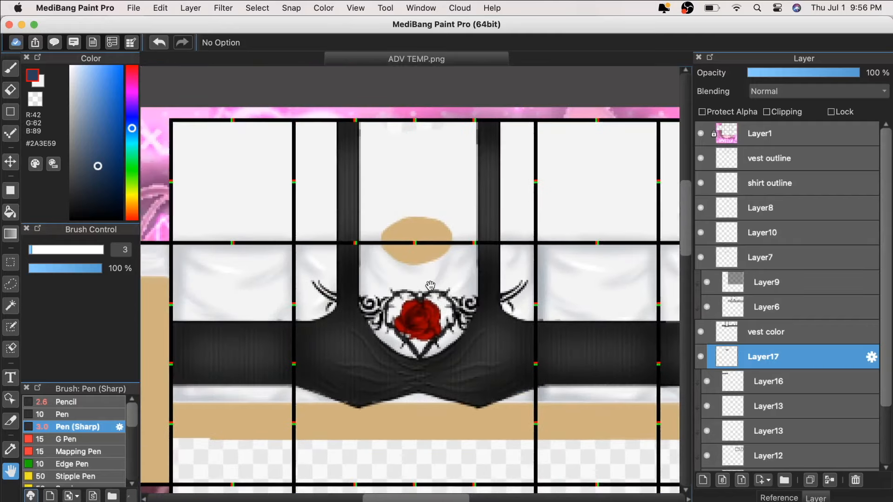
scroll(430, 285, "up", 2)
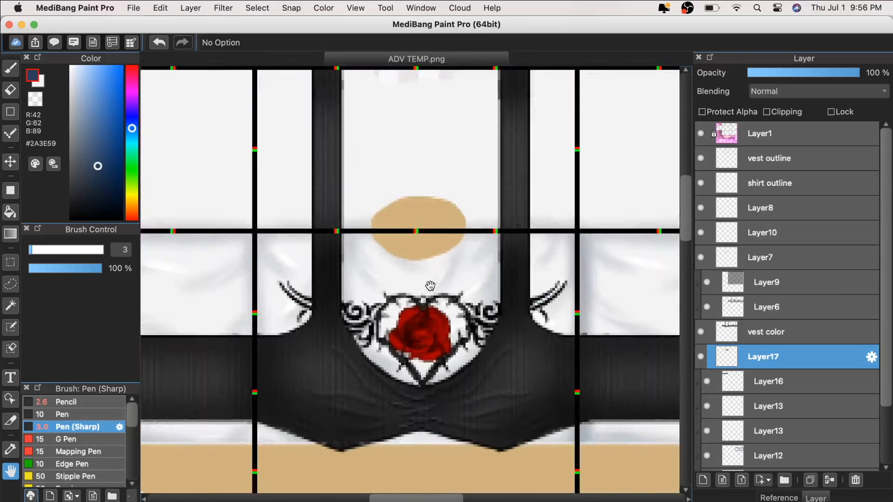
scroll(458, 273, "right", 2)
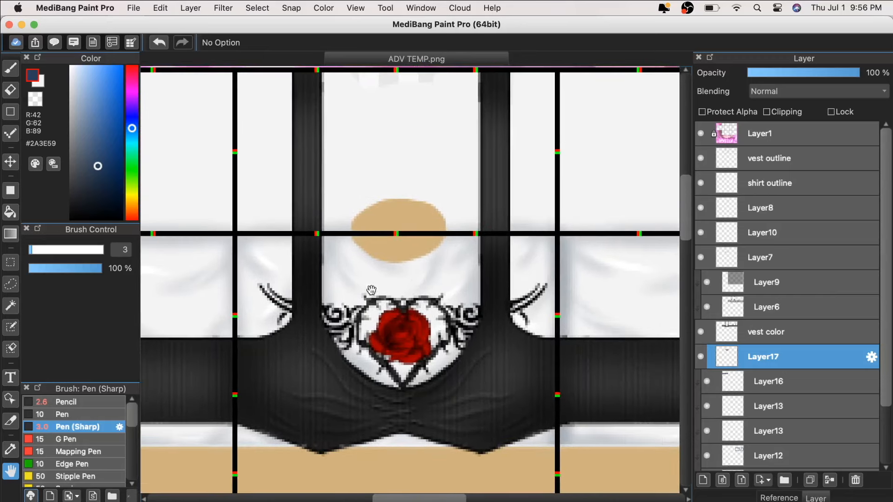
scroll(492, 240, "down", 5)
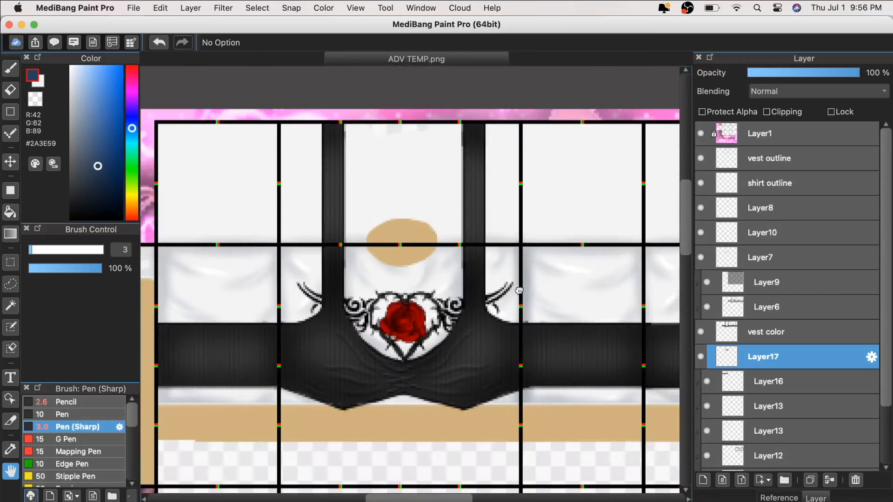
scroll(498, 257, "up", 3)
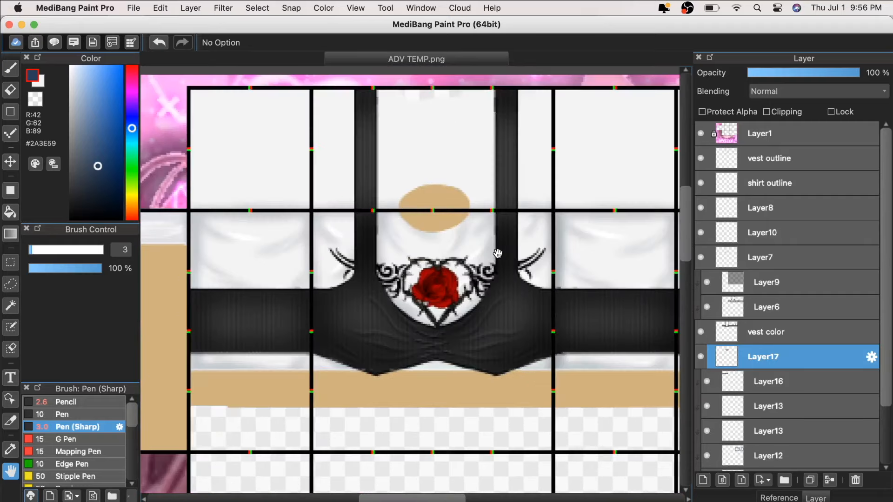
- Add a new layer above vest outline and draw the left half of a beaded necklace in #1E1E1E with the 2.6 Pencil
scroll(561, 366, "up", 2)
left_click(706, 483)
left_click_drag(763, 356, 742, 156)
scroll(272, 317, "up", 2)
left_click(17, 71)
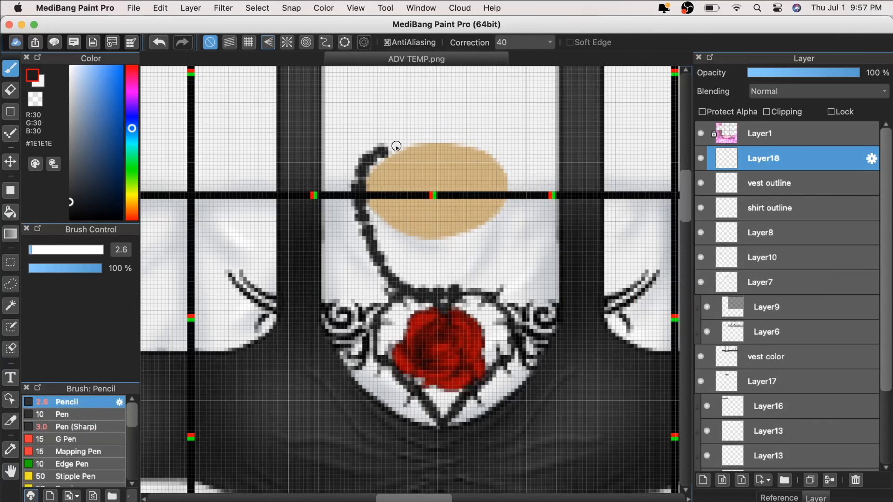
scroll(400, 293, "down", 1)
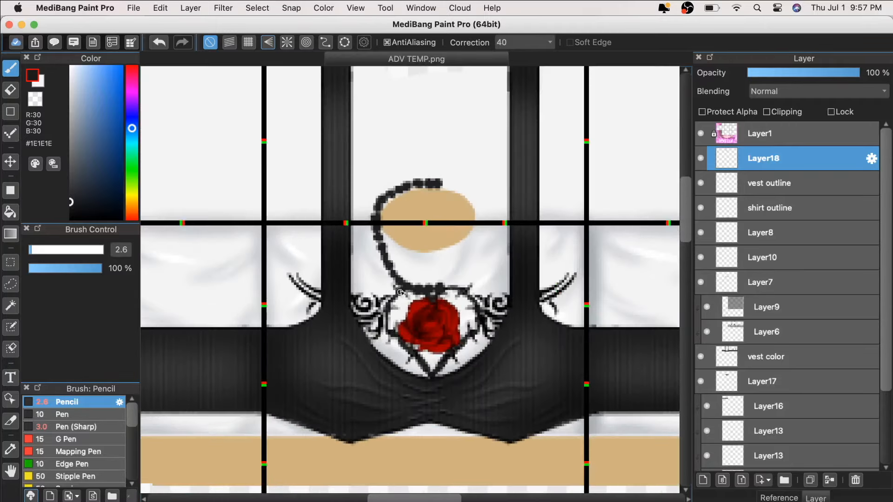
scroll(431, 352, "up", 2)
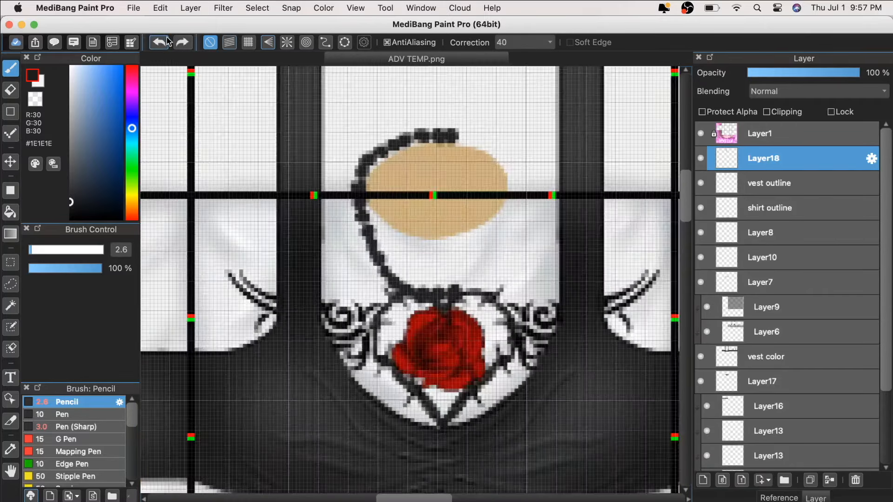
- Complete the beaded necklace as a closed, symmetrical loop around the tan neck opening
left_click(168, 42)
key("ctrl+v")
left_click_drag(454, 253, 455, 185)
key("Return")
scroll(644, 414, "down", 2)
key("ctrl+e")
- Try to stretch the necklace down over the rose with a transform
key("ctrl+t")
left_click_drag(432, 93, 433, 74)
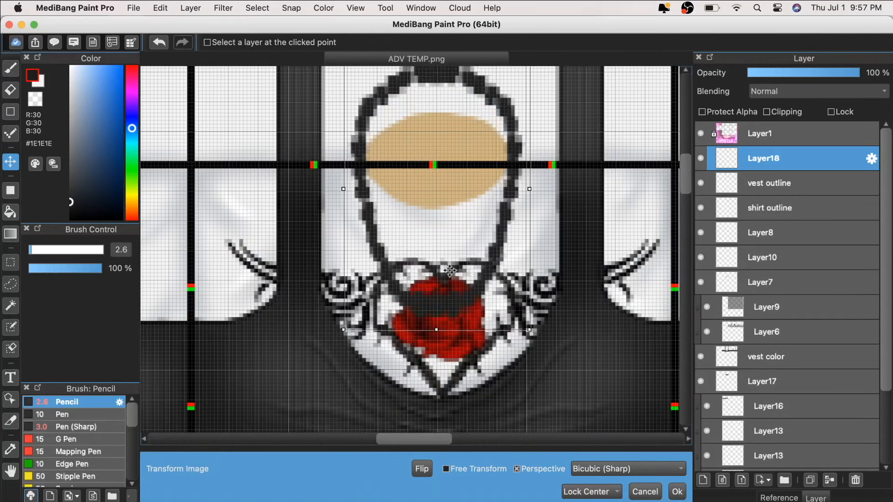
key("Return")
left_click(159, 42)
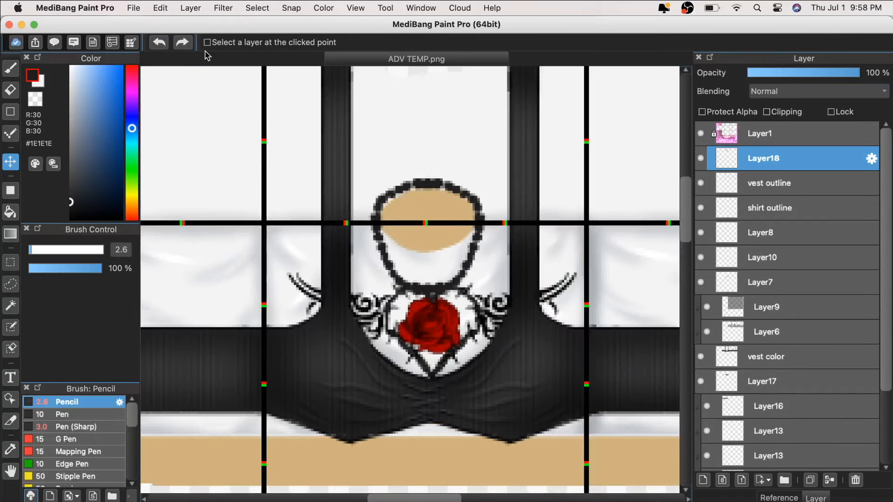
- Draw white highlights on the necklace beads with the size 1 Pencil on a new layer and lower its opacity to 52%
key("x")
key("b")
left_click(702, 480)
scroll(423, 156, "down", 2)
scroll(346, 243, "up", 2)
left_click_drag(326, 179, 354, 266)
scroll(463, 217, "down", 1)
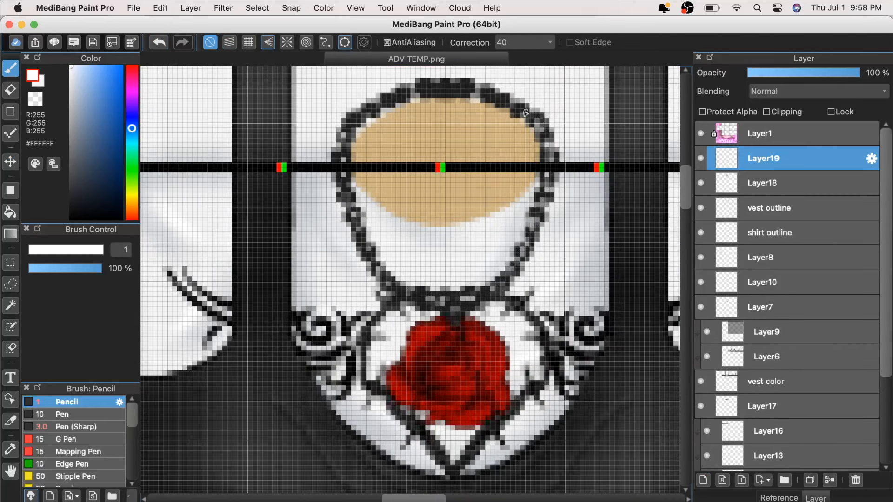
scroll(526, 112, "down", 3)
left_click_drag(858, 73, 805, 73)
scroll(844, 227, "up", 4)
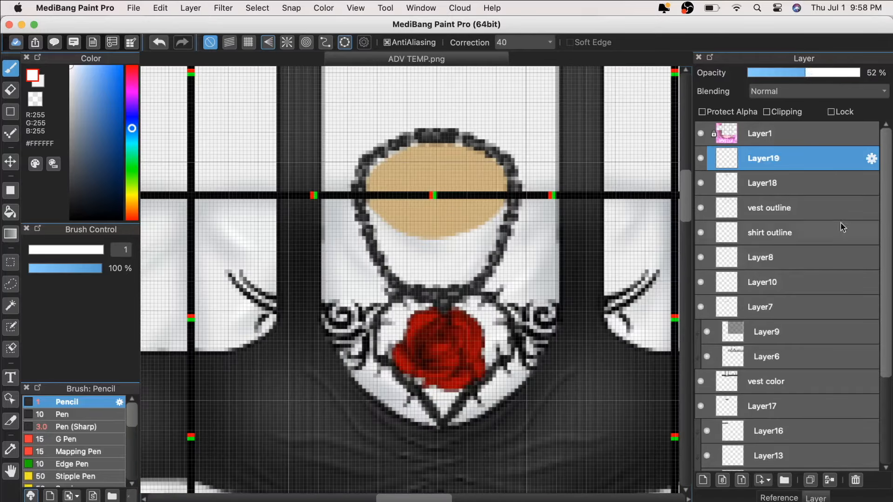
- Move the rose sticker on Layer17 down until it sits below the necklace, keeping the layer at 100% opacity
left_click(791, 406)
scroll(406, 326, "down", 2)
scroll(405, 372, "up", 3)
key("v")
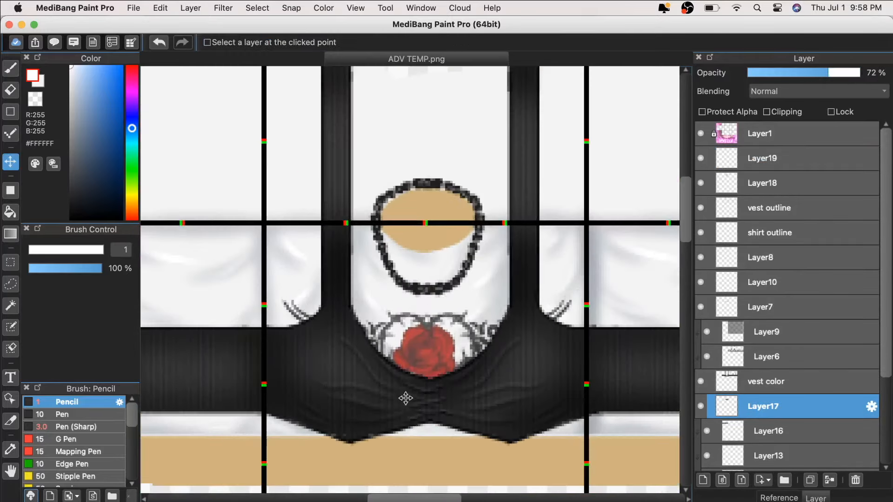
left_click_drag(828, 72, 870, 65)
mouse_move(507, 344)
left_mouse_down()
mouse_move(537, 399)
mouse_move(507, 337)
left_mouse_up()
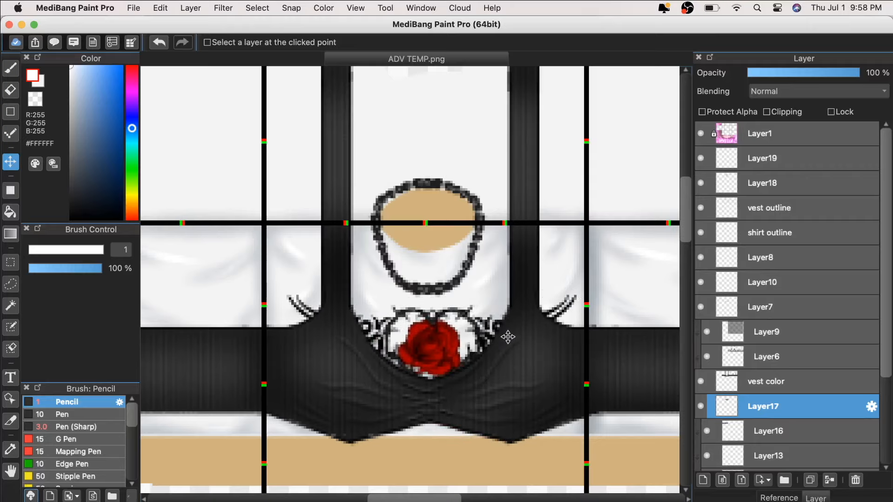
scroll(544, 307, "down", 3)
scroll(546, 305, "up", 2)
scroll(548, 305, "down", 1)
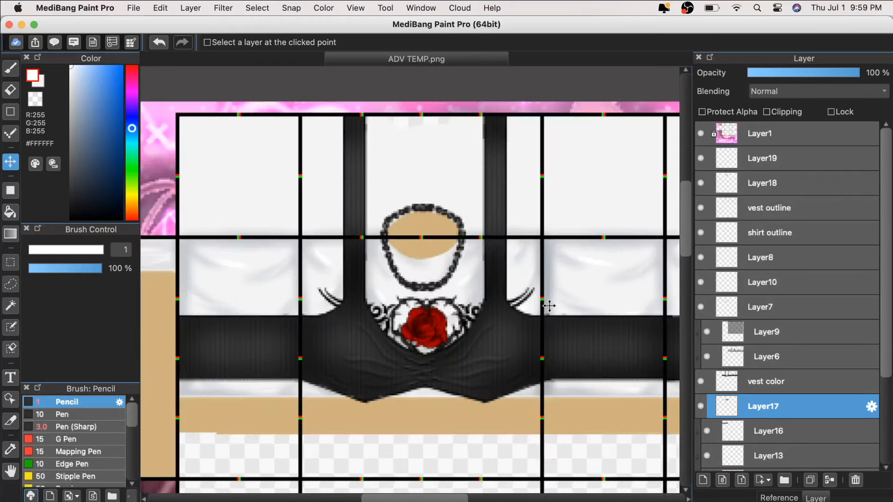
- Try adding black Pencil detail at size 1.8 below the necklace on a new layer
scroll(548, 305, "up", 2)
key("super+shift+n")
key("super+plus")
key("b")
key("x")
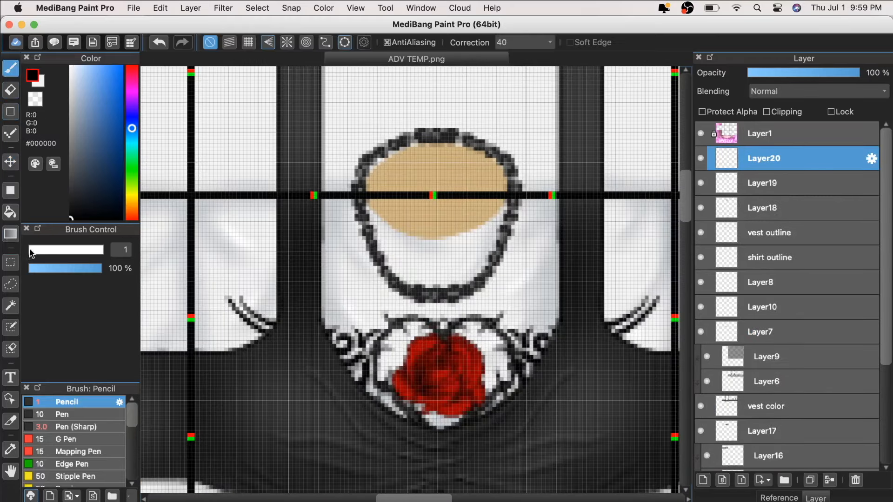
left_click(29, 251)
scroll(444, 308, "up", 1)
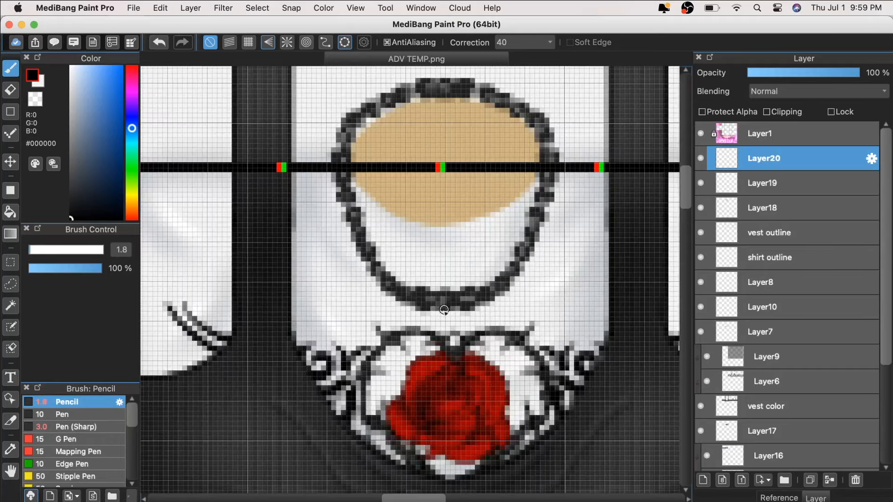
scroll(462, 336, "down", 3)
scroll(465, 333, "up", 3)
scroll(475, 325, "down", 3)
scroll(486, 312, "up", 2)
scroll(486, 312, "down", 3)
scroll(486, 313, "up", 3)
key("super+z")
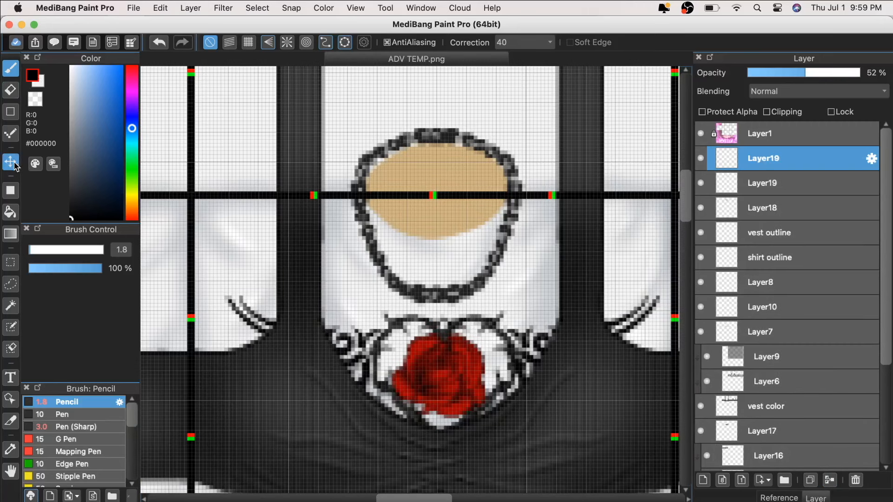
- Merge the highlights into the necklace layer and stretch a duplicate of it down over the rose as a longer second chain
key("v")
left_click(170, 44)
left_click(860, 485)
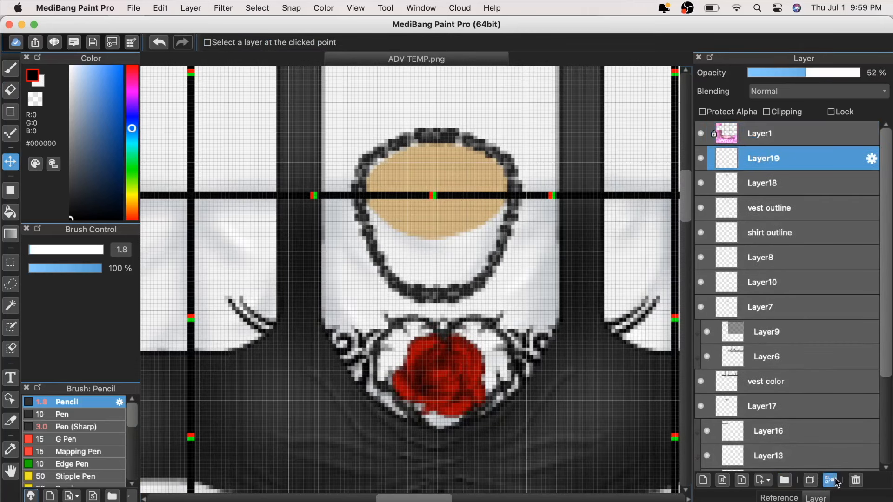
key("super+t")
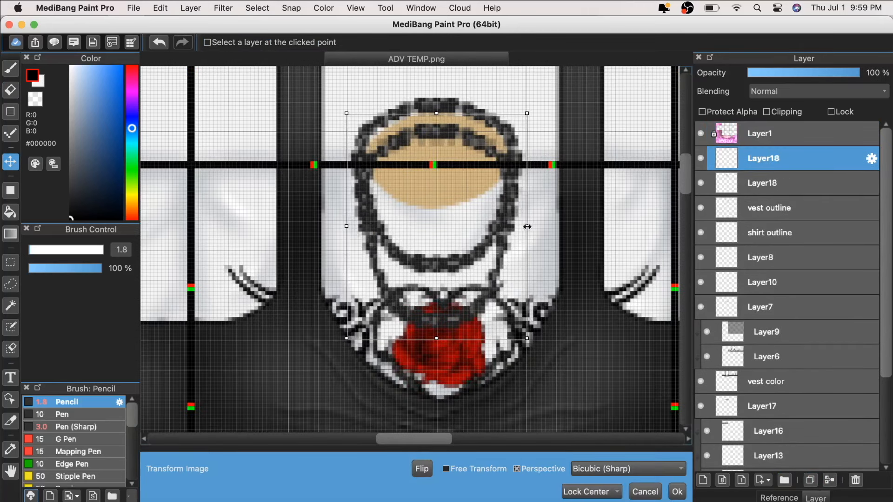
key("Return")
- Erase the overlapping inner top strand of the duplicate necklace at size 8.5 and merge it with the original necklace layer
key("e")
left_click_drag(431, 179, 494, 199)
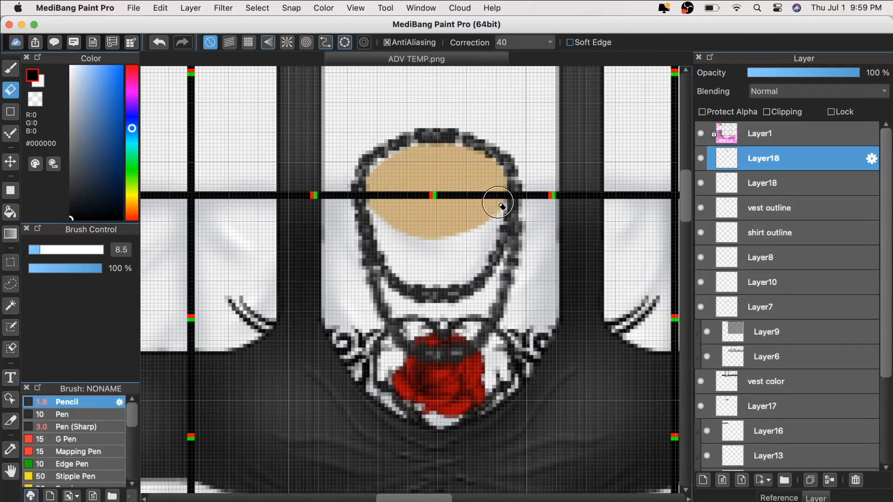
scroll(279, 228, "up", 2)
left_click(17, 168)
scroll(400, 214, "down", 5)
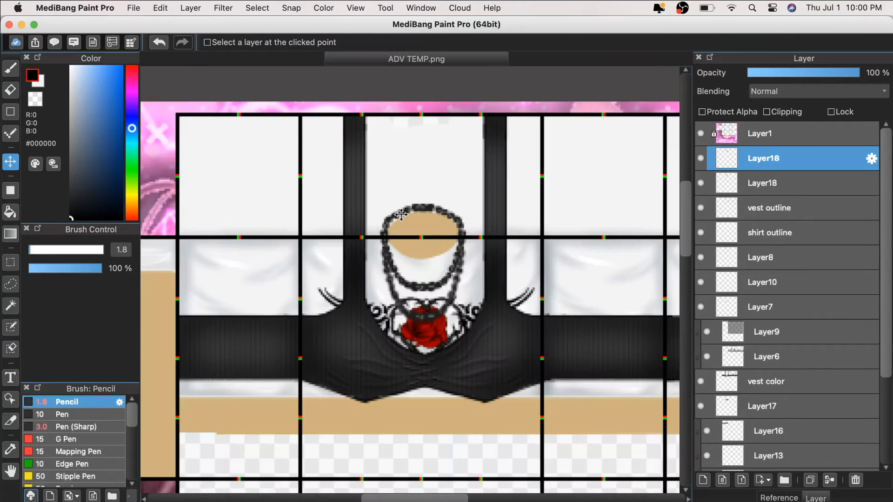
scroll(554, 329, "up", 4)
key("h")
scroll(524, 360, "down", 2)
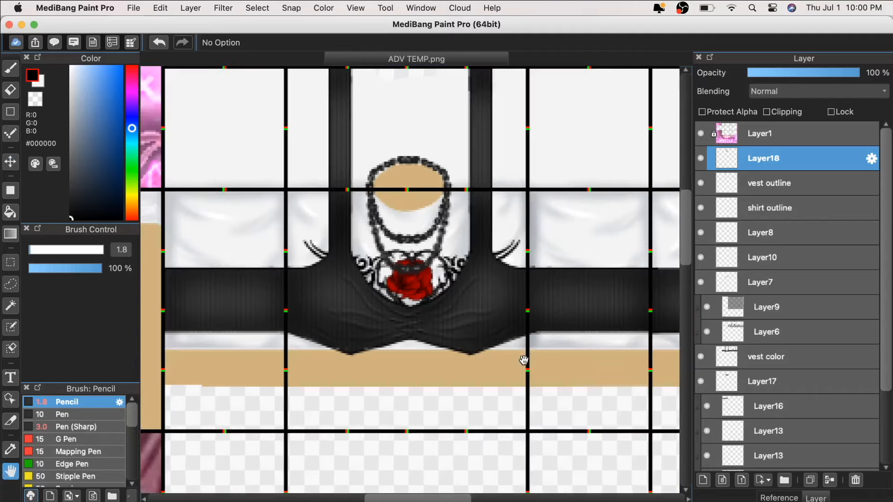
- Find button.png on the computer, copy it into the template as a new layer, and place it small at the vest's lower centre
key("super+space")
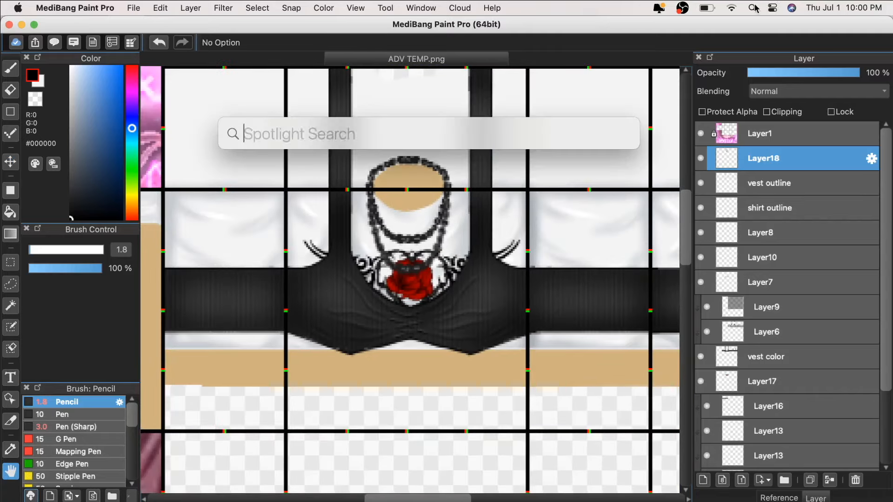
type("button.png")
key("Return")
left_click(87, 8)
left_click(116, 73)
left_click(414, 47)
key("super+v")
key("super+t")
left_click_drag(370, 319, 421, 305)
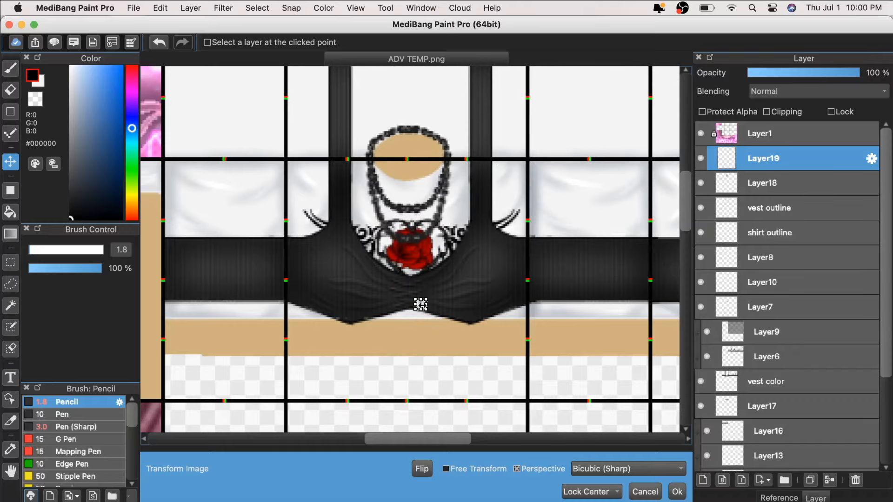
left_click(677, 491)
- Darken the pasted button by setting its brightness to -52 with the Hue Saturation Brightness filter
scroll(409, 251, "up", 3)
scroll(409, 251, "down", 2)
left_click(223, 8)
left_click(219, 36)
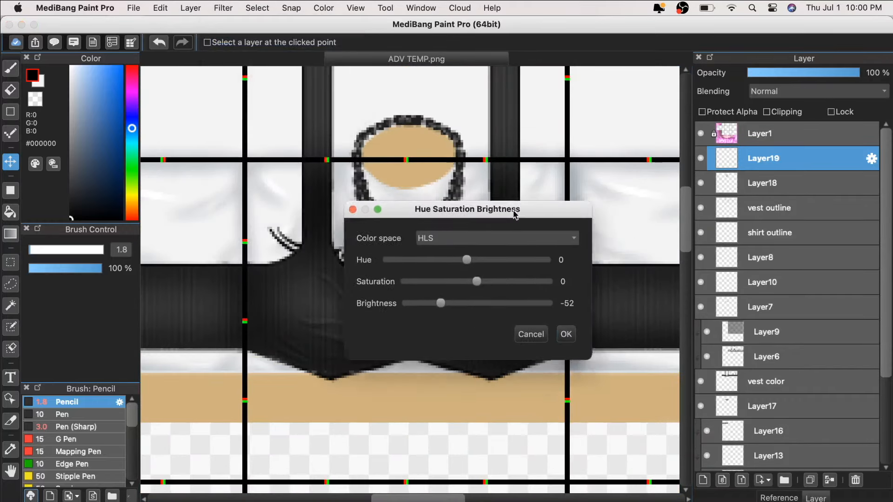
left_click_drag(514, 215, 715, 208)
left_click(765, 324)
- Duplicate the darkened button and place the copy directly below the first one on the vest
scroll(465, 326, "up", 2)
key("super+d")
left_click_drag(419, 423, 418, 462)
scroll(456, 339, "down", 2)
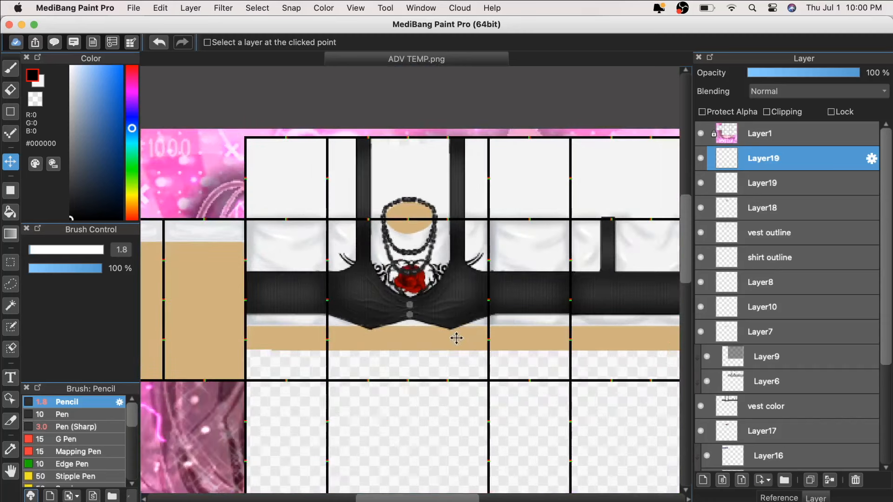
scroll(456, 339, "down", 1)
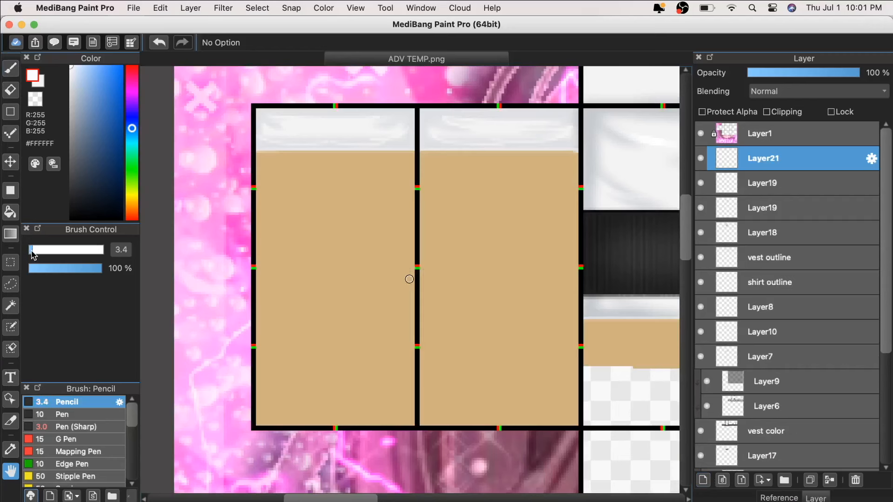
key("b")
key("super+z")
mouse_move(257, 309)
left_mouse_down()
mouse_move(303, 323)
mouse_move(414, 317)
left_mouse_up()
key("super+z")
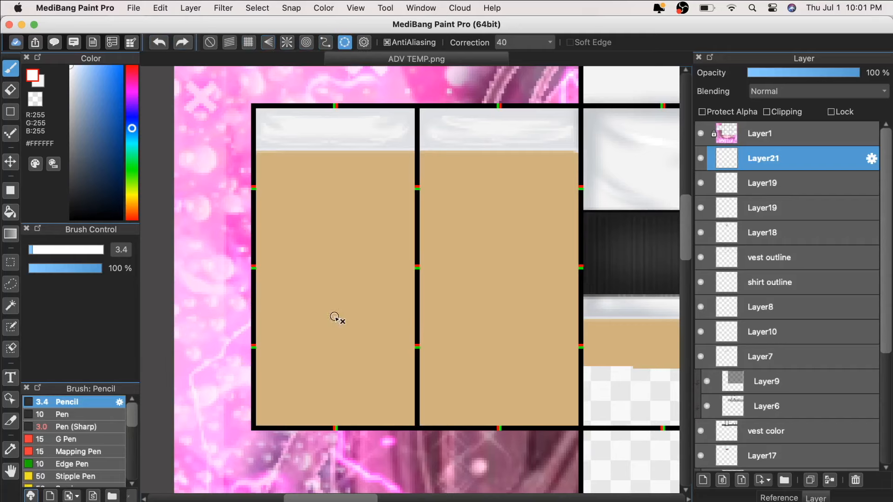
- With an ellipse snap guide and the Pencil at size 9.7, draw a #E8E8E8 stripe and a #1B1B1B stripe below it on the lower left sleeve panel
left_click(346, 43)
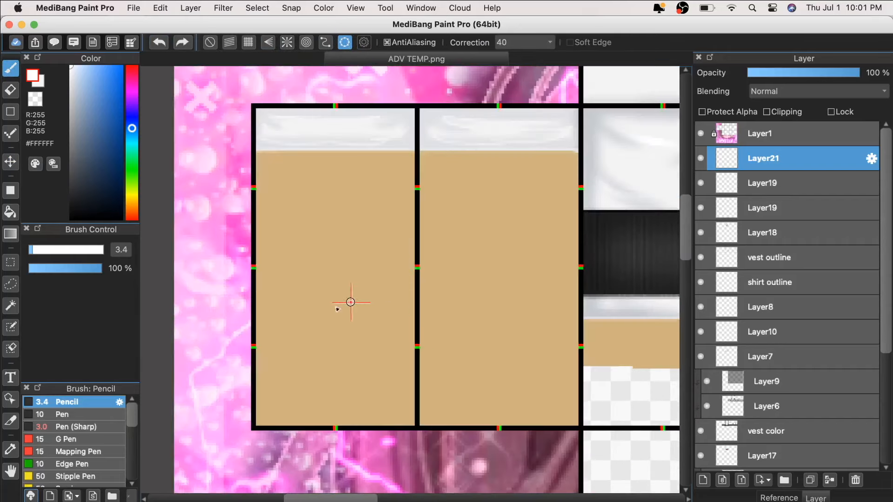
left_click_drag(244, 315, 427, 316)
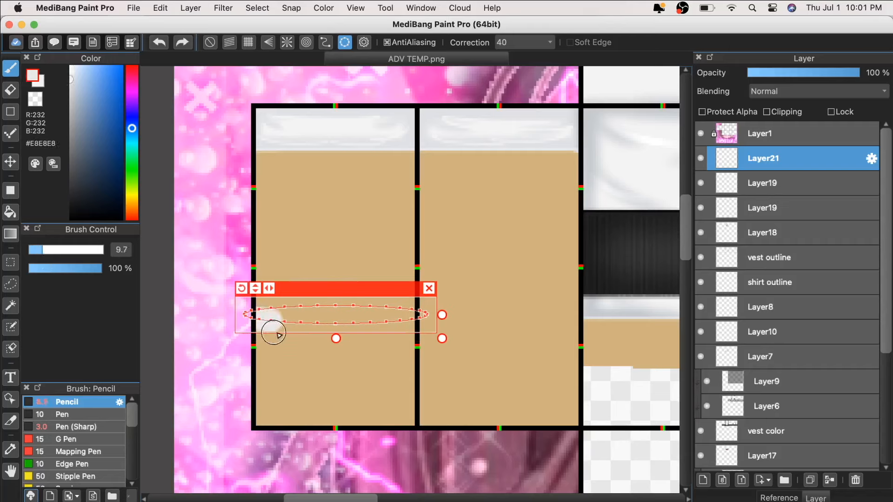
left_click_drag(278, 335, 419, 316)
left_click_drag(335, 285, 332, 300)
left_click(71, 204)
left_click_drag(249, 331, 418, 332)
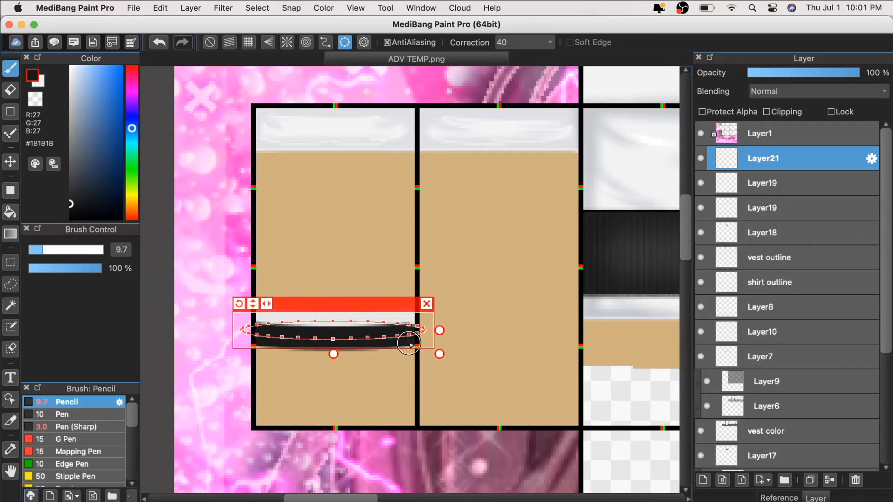
- Shift the ellipse guide down the sleeve, add further alternating light and dark curved stripes, and close the guide
left_click_drag(378, 304, 379, 325)
left_click(308, 312, "alt")
left_click_drag(255, 356, 416, 356)
left_click_drag(335, 326, 335, 341)
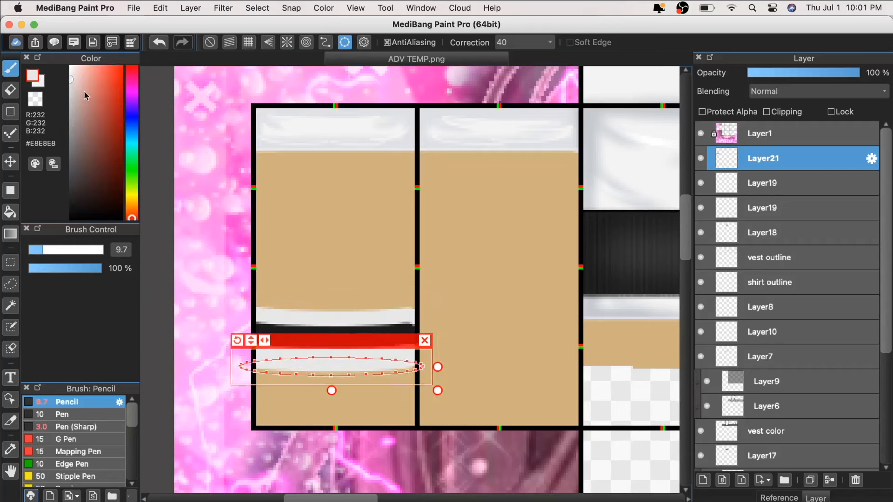
left_click_drag(258, 366, 418, 359)
left_click(425, 340)
- Duplicate the sleeve stripes, move the copy down to fill the sleeve's bottom, and merge it into Layer21
key("super+shift+d")
key("v")
left_click_drag(383, 413, 380, 461)
left_click(830, 480)
key("super+t")
left_click(11, 162)
- Select the stripe ends spilling onto the neighbouring sleeve panel and delete them
key("m")
left_click_drag(420, 285, 514, 450)
key("Delete")
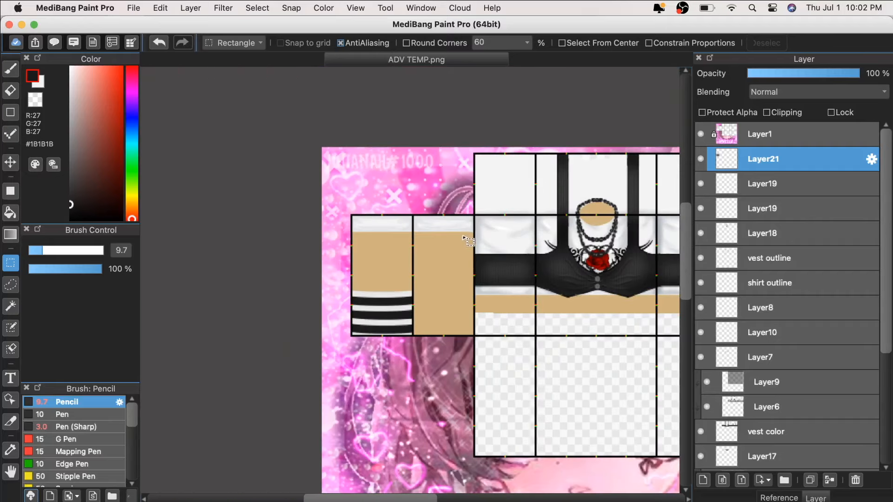
- Add clipping Layer22 above the stripes and paint black shading along both sleeve sides with the Pencil at size 8.1
key("b")
key("super+shift+n")
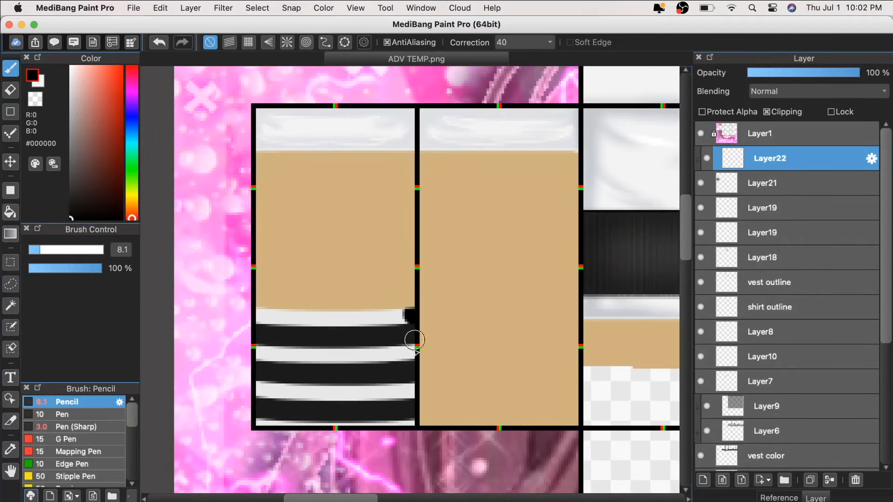
left_click_drag(414, 316, 389, 455)
- Smudge the black side shading inward at brush size 22 and soften it further with a blur filter
scroll(74, 442, "down", 5)
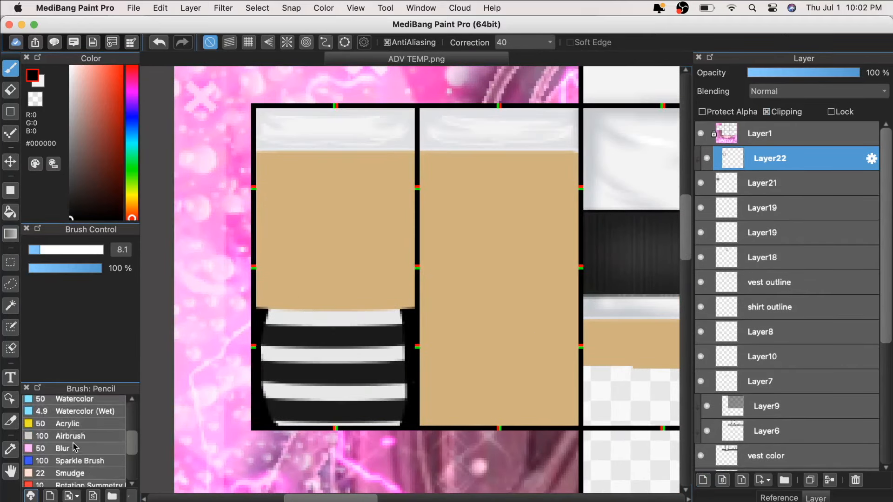
left_click(71, 445)
left_click_drag(297, 335, 225, 336)
left_click(158, 37)
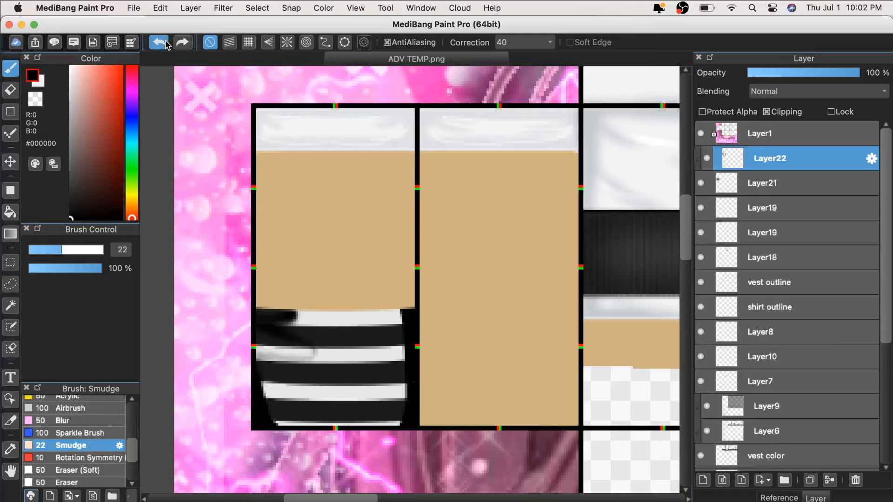
mouse_move(295, 412)
left_mouse_down()
mouse_move(270, 308)
mouse_move(289, 295)
mouse_move(315, 425)
left_mouse_up()
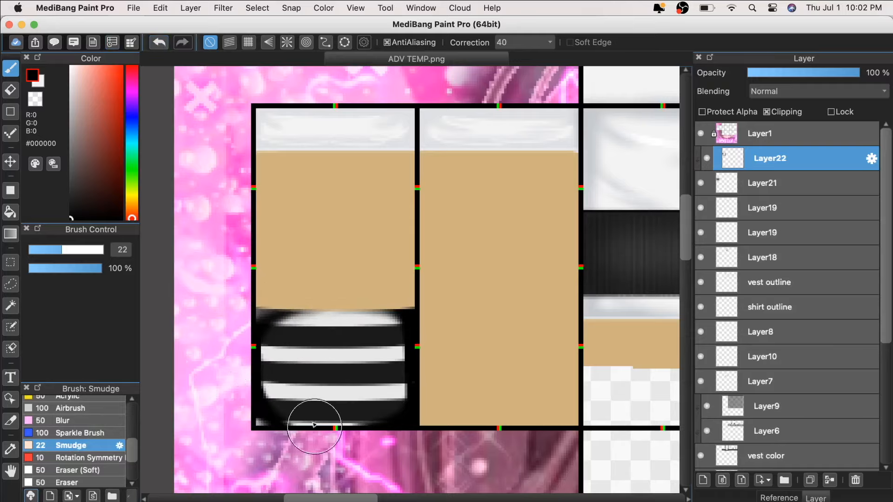
key("super+minus")
left_click(223, 7)
left_click_drag(597, 303, 606, 303)
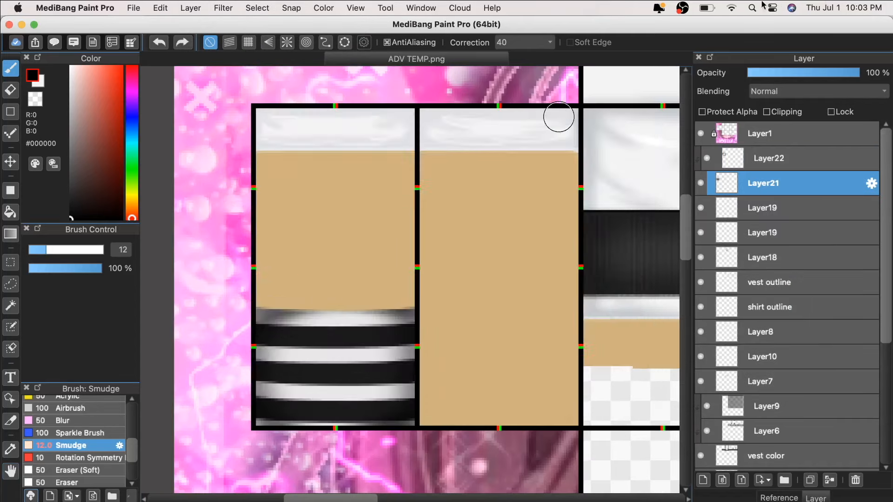
- Search the computer for "wool" to find a texture image for the striped sleeve
key("super+space")
type("wool")
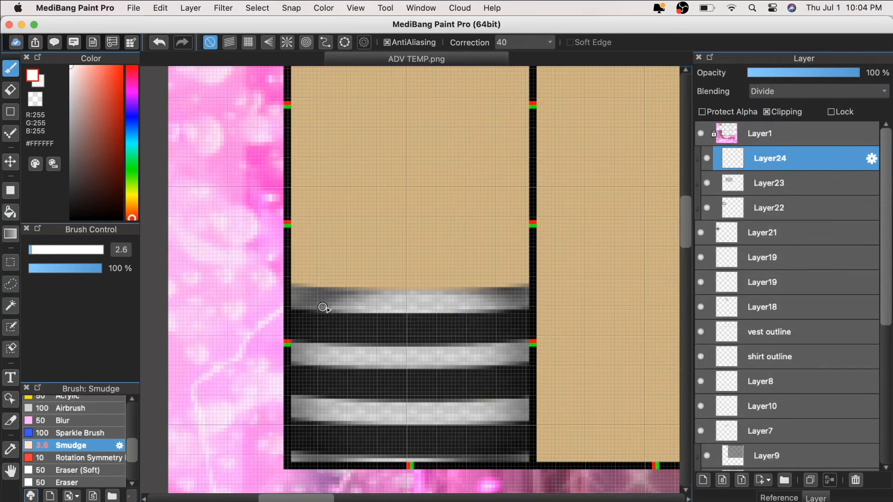
- Turn off clipping on Layer24, set its blending to Add, and draw curved white Pencil highlights at size 2.2 across the stripes
left_click(783, 112)
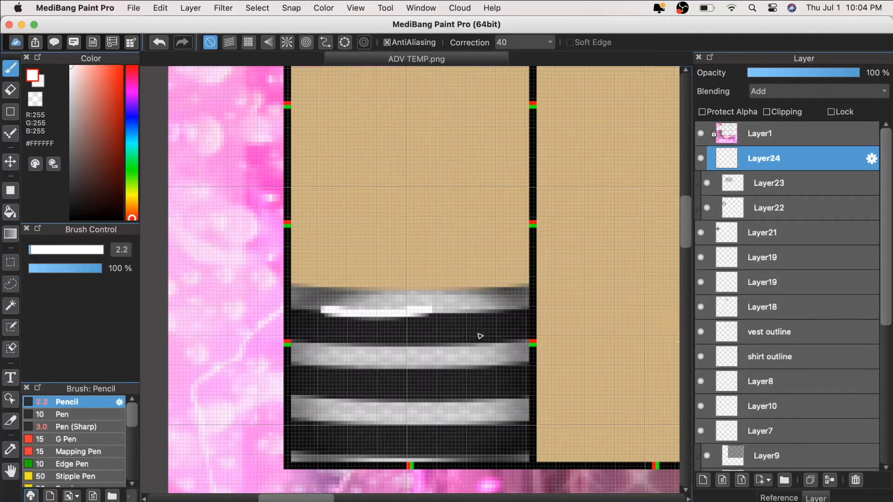
left_click_drag(497, 345, 297, 368)
left_click_drag(389, 361, 298, 387)
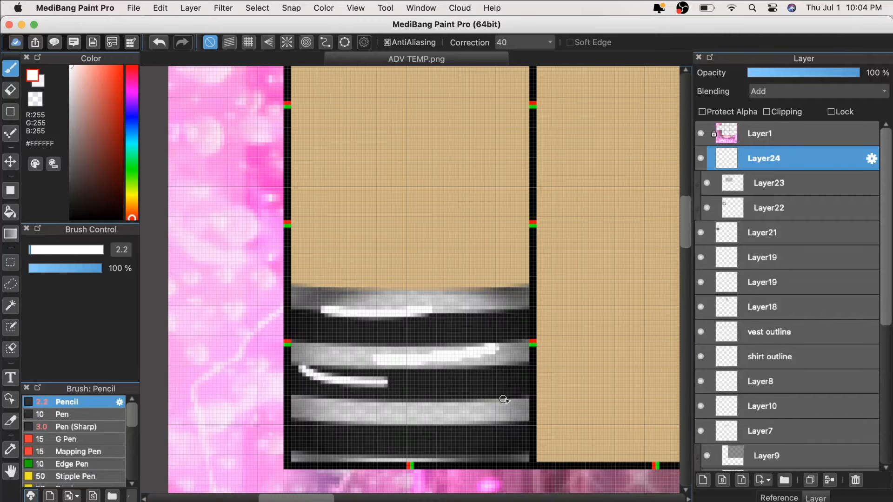
left_click_drag(529, 393, 303, 425)
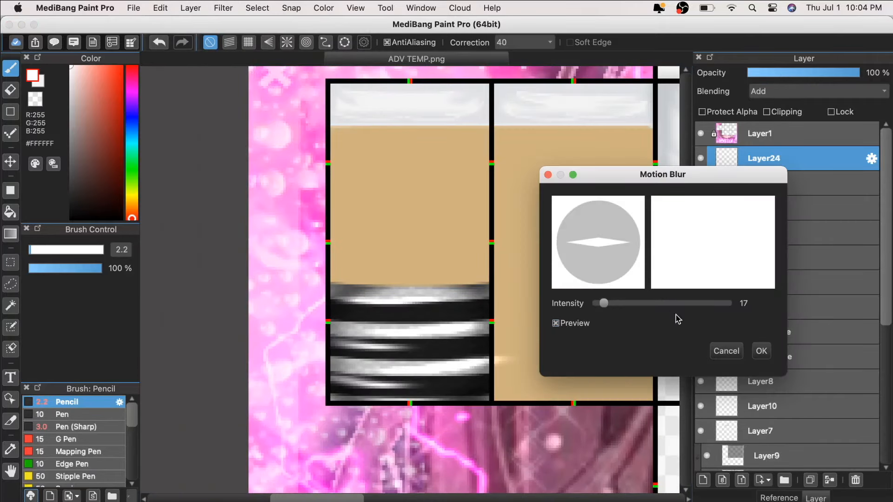
- Apply Motion Blur at intensity 17 to the white sleeve highlights and lower Layer24's opacity to 32%
left_click_drag(782, 74, 785, 79)
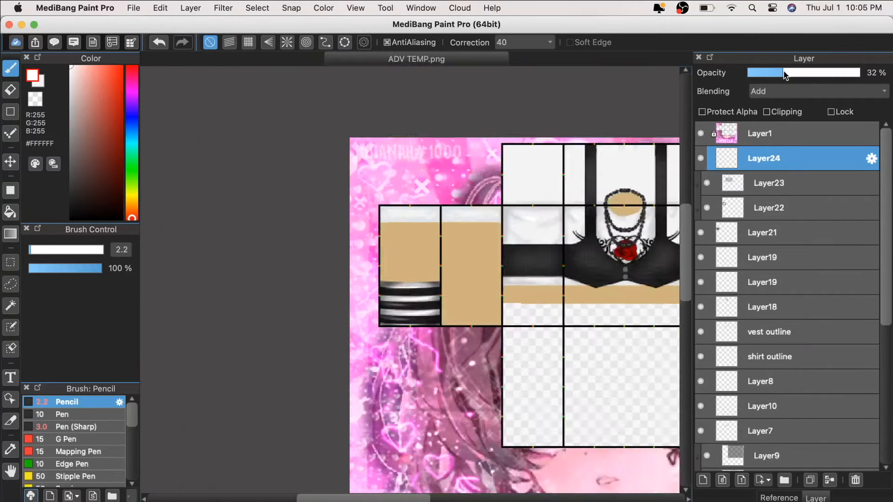
key("super+plus")
key("super+plus")
key("super+plus")
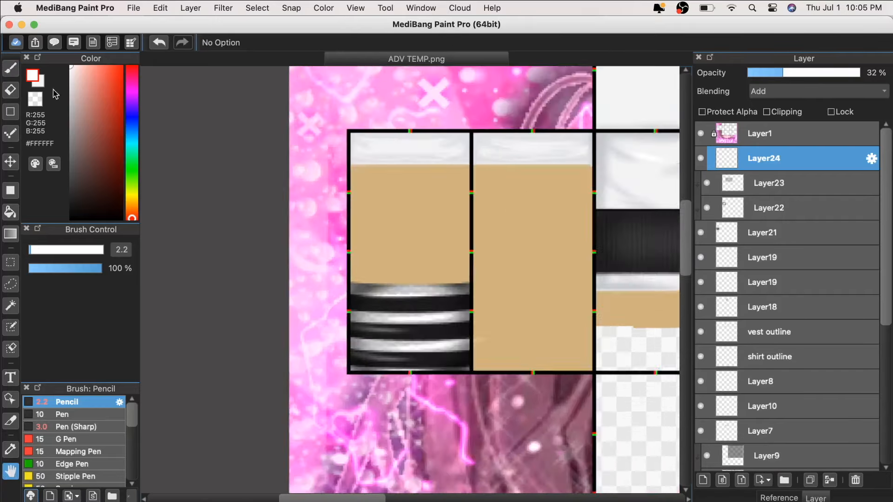
- Select Layer22 and examine the striped sleeve, necklaces, rose and vest buttons across the whole template
key("m")
left_click(767, 210)
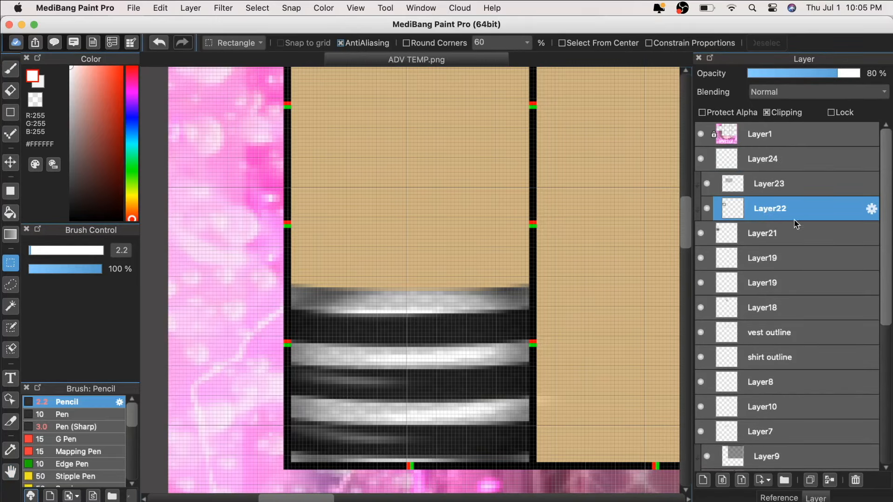
key("super+minus")
key("super+minus")
key("super+minus")
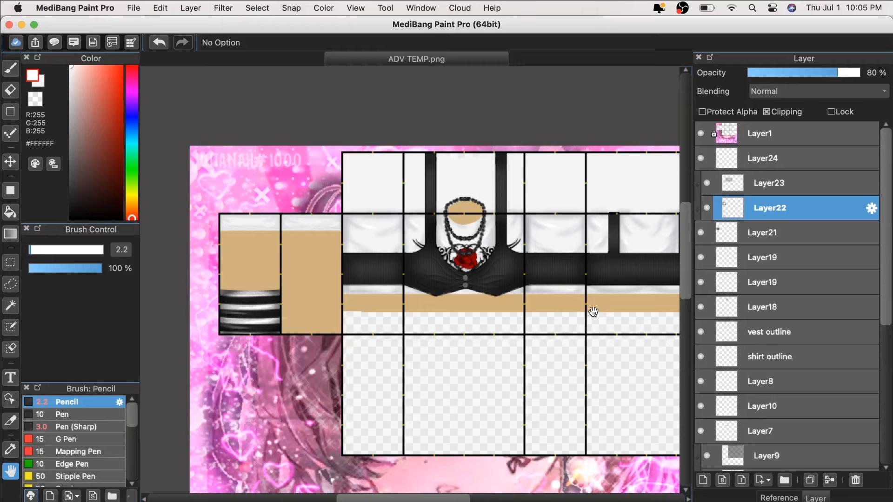
key("super+plus")
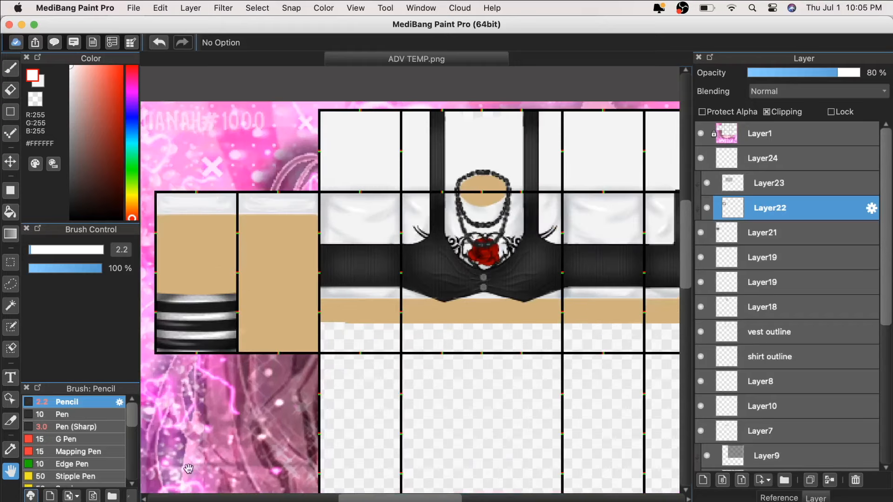
left_click(10, 469)
scroll(165, 291, "up", 3)
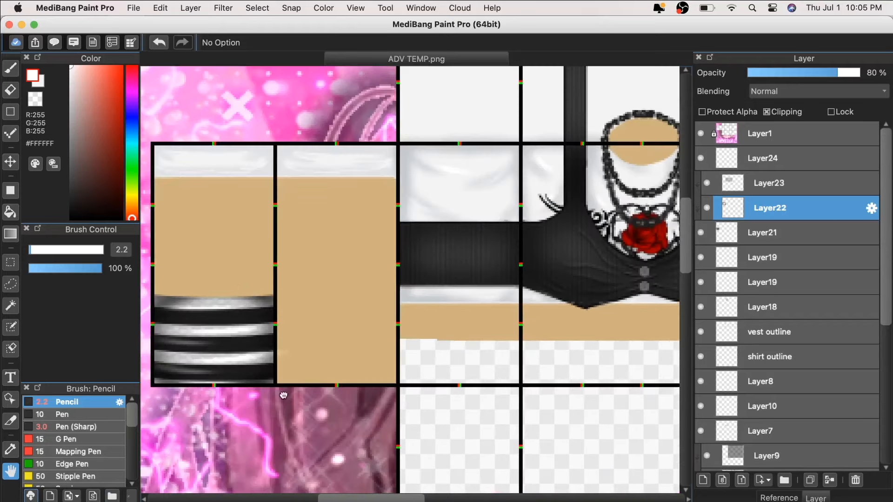
scroll(283, 395, "left", 3)
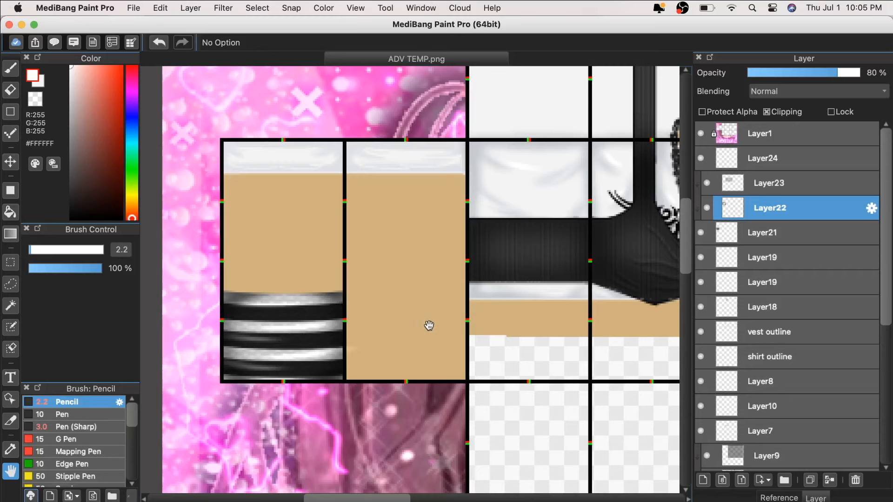
scroll(426, 305, "down", 2)
left_click_drag(532, 363, 386, 395)
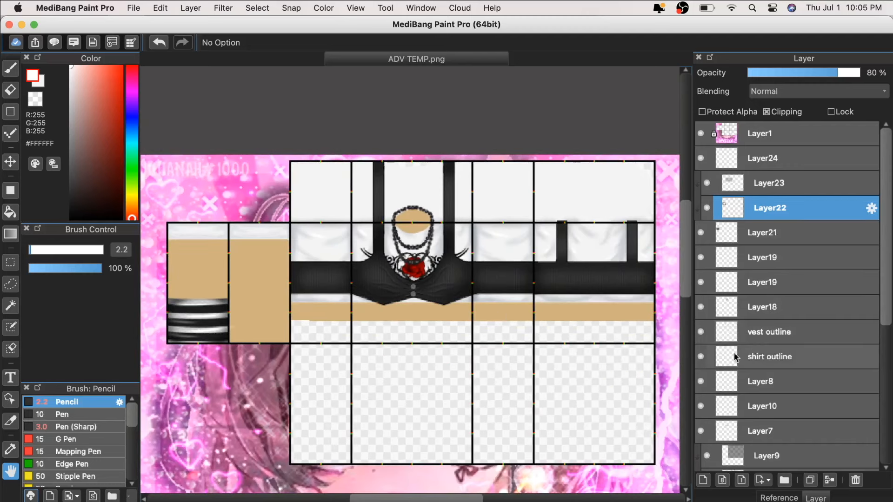
scroll(535, 367, "up", 1)
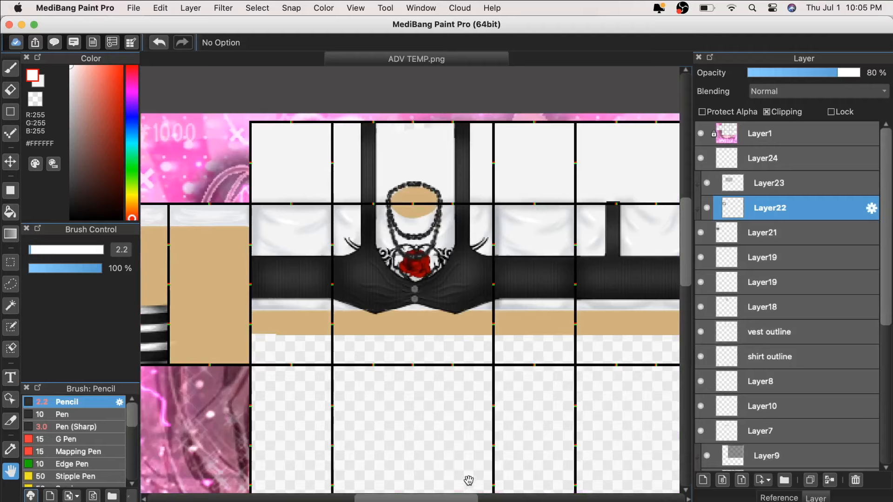
scroll(586, 276, "down", 1)
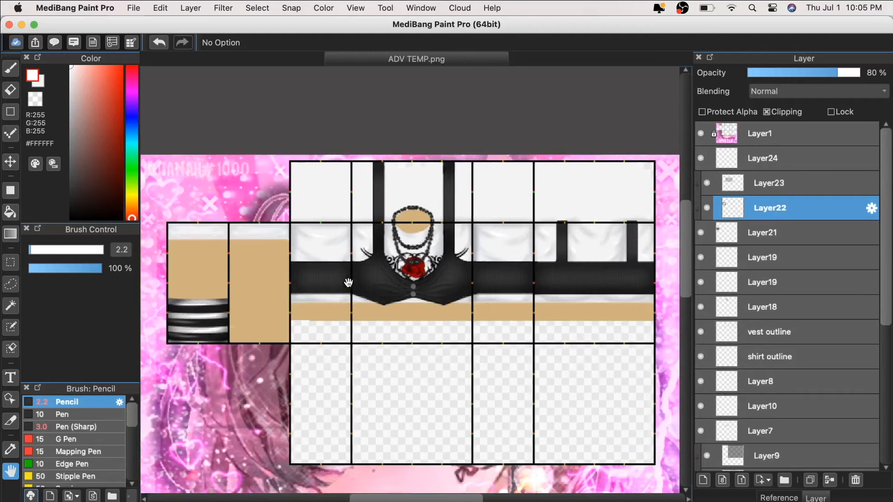
scroll(422, 300, "up", 1)
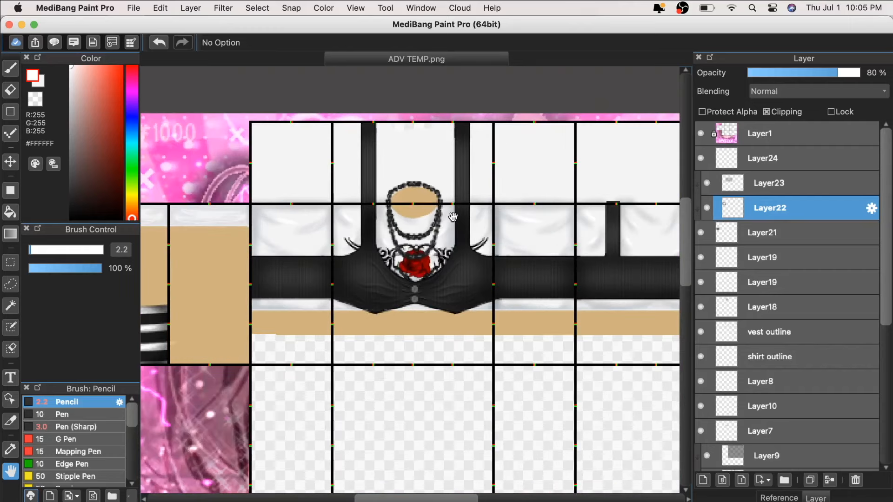
scroll(543, 251, "down", 1)
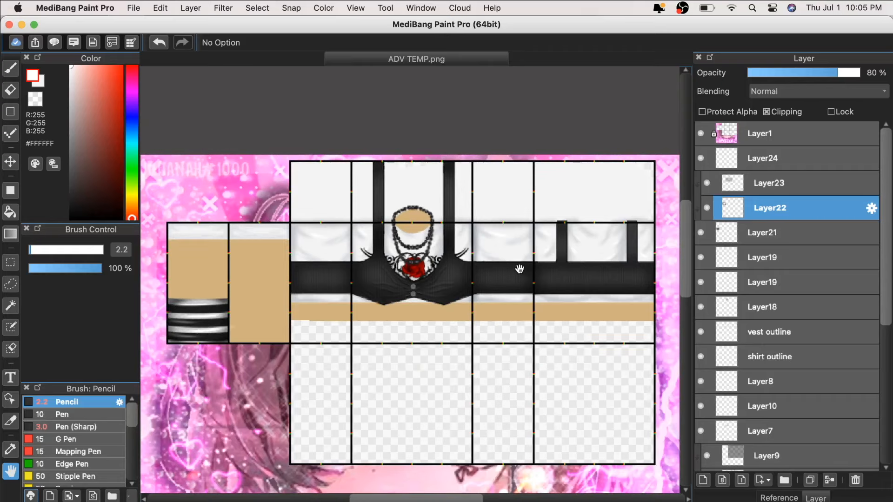
scroll(506, 265, "up", 1)
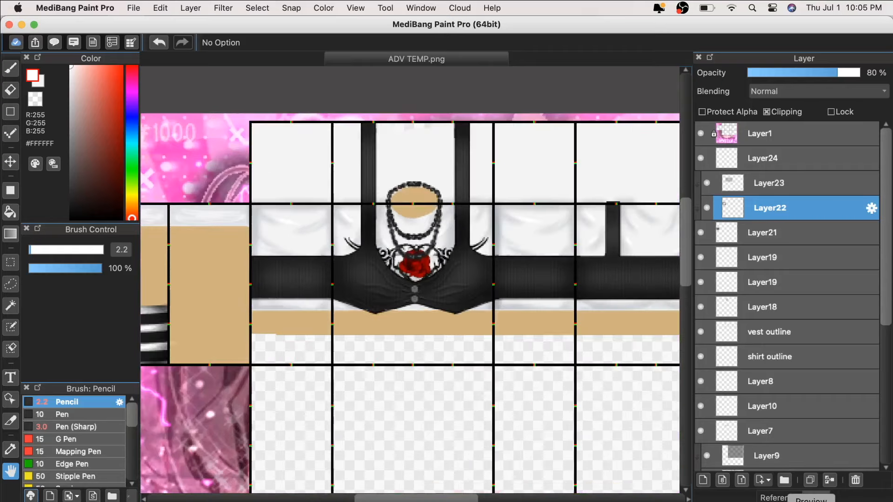